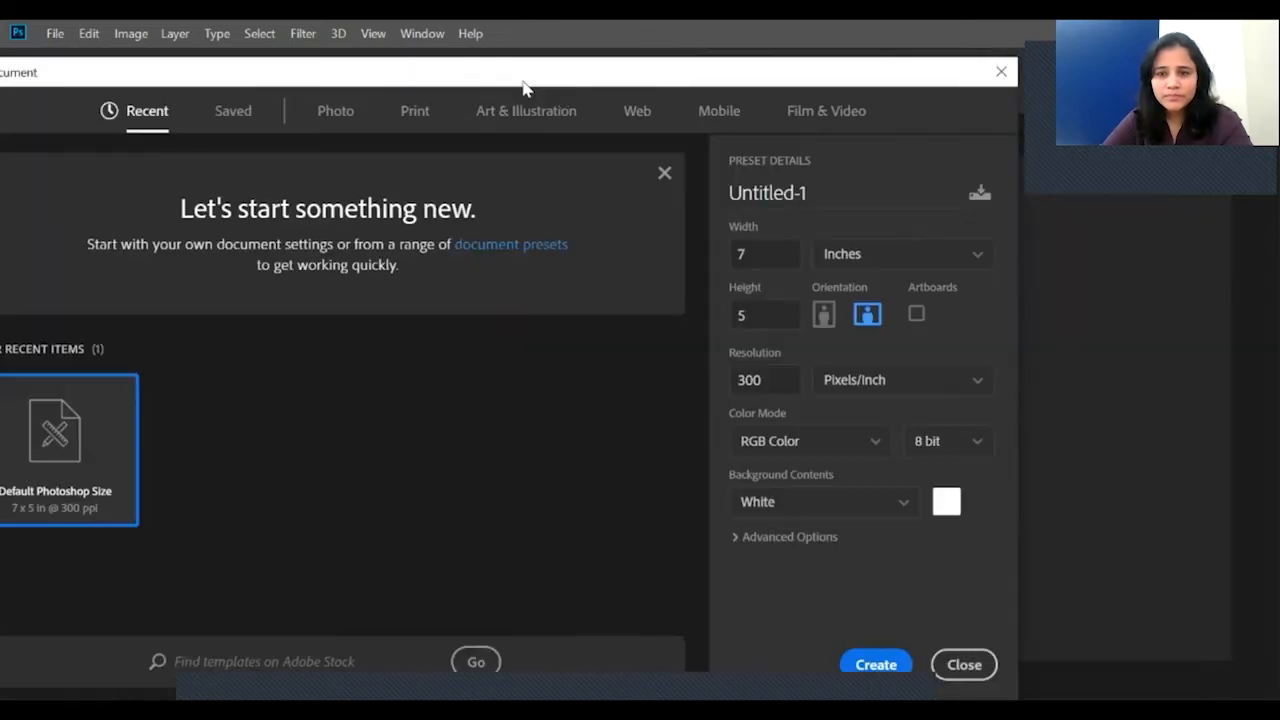
Create a new document 1000 pixels wide and 1000 pixels high at a resolution of 72 pixels/inch.
click(900, 253)
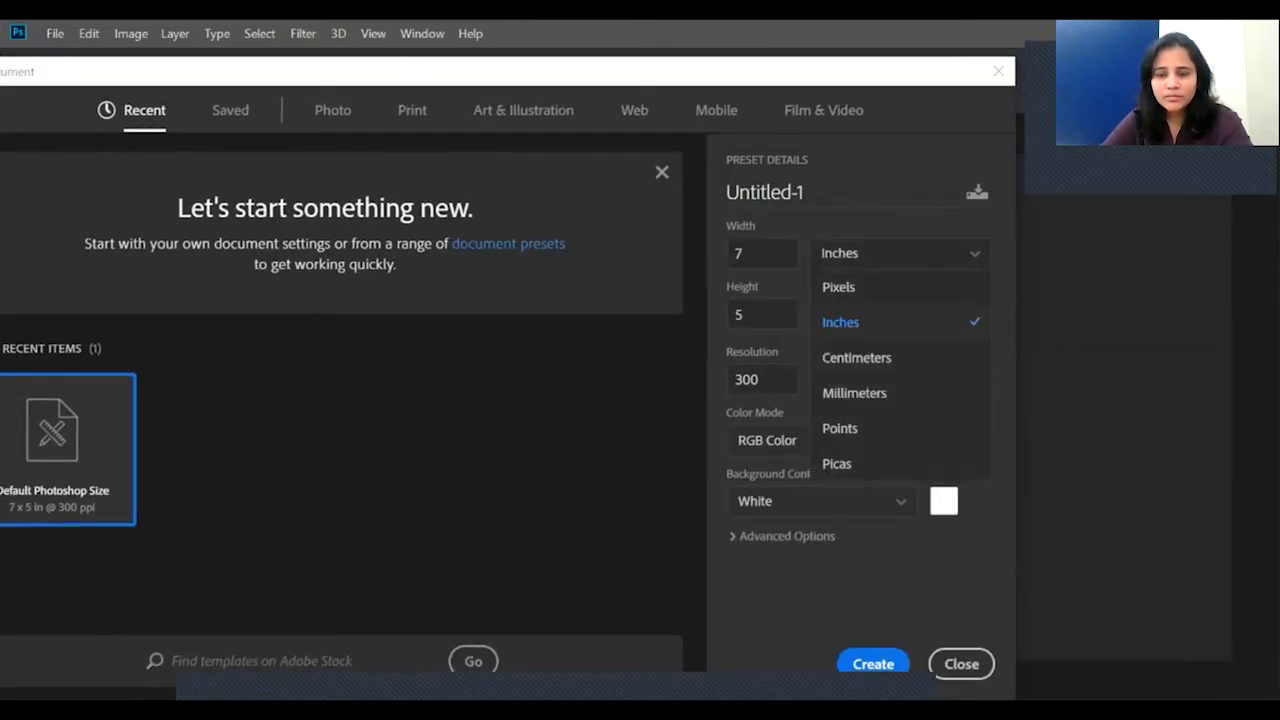
click(837, 286)
click(762, 253)
text(1000)
key(Tab)
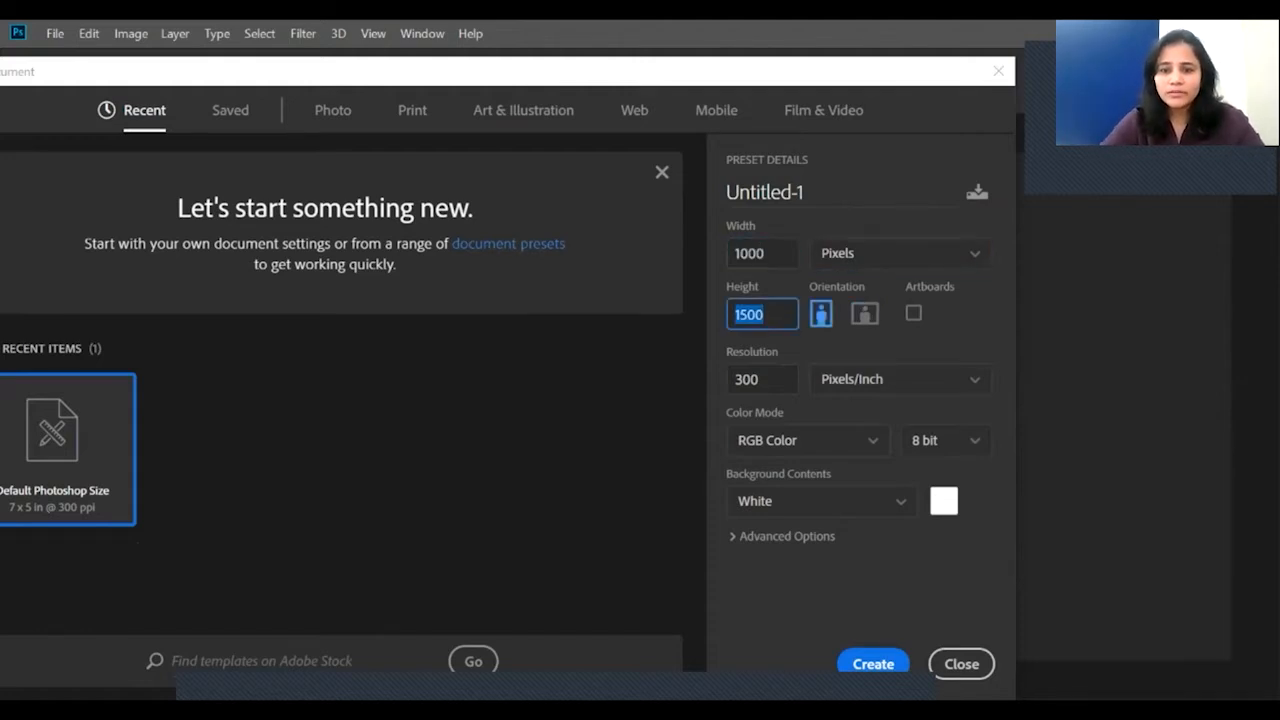
text(1000)
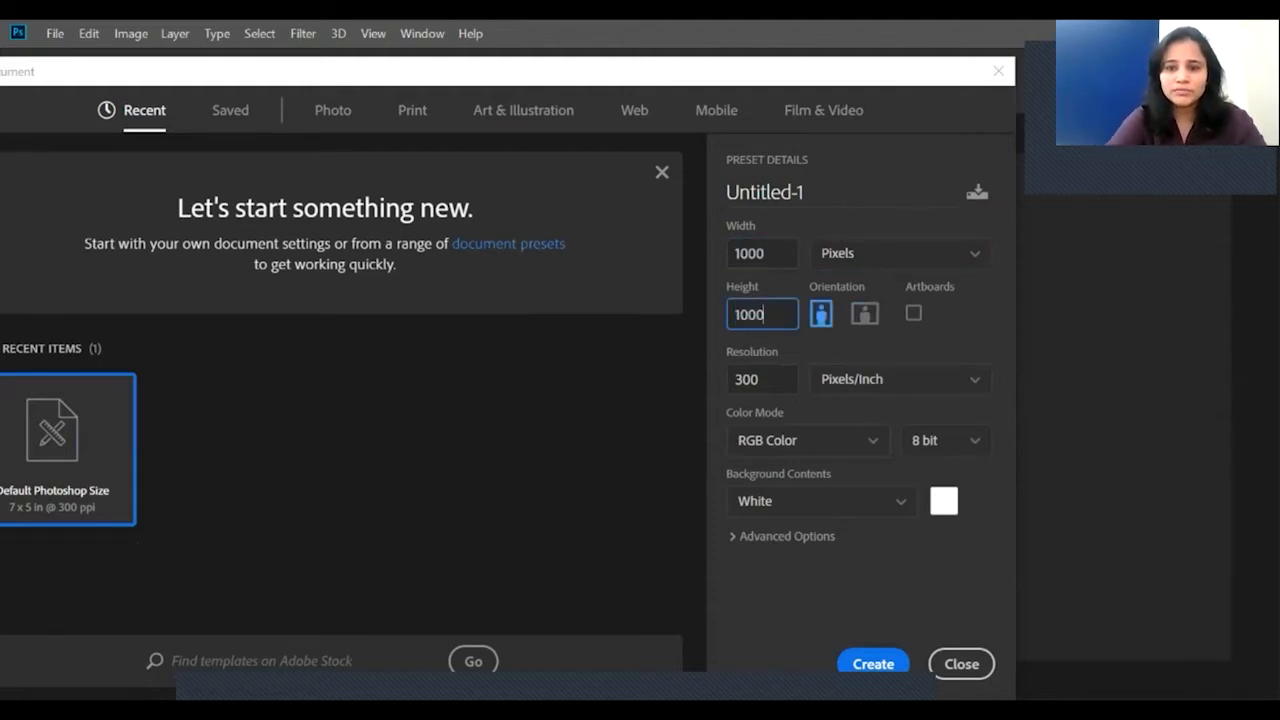
key(Tab)
text(72)
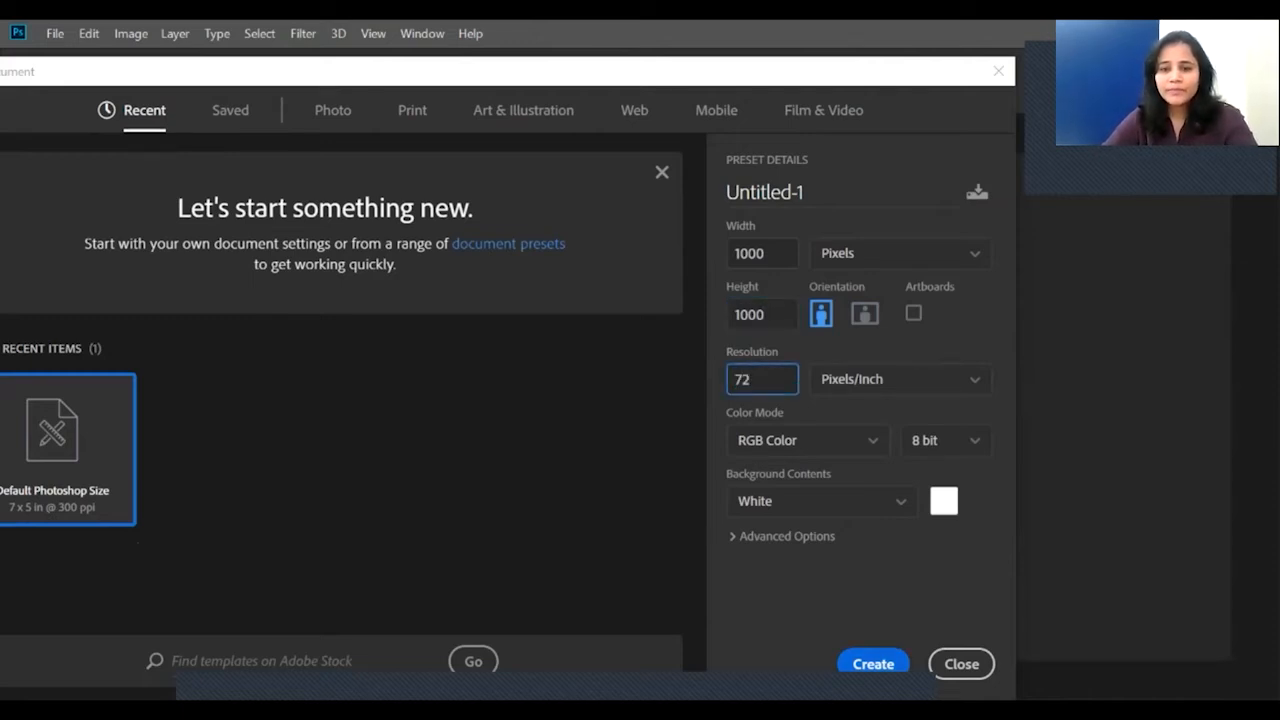
key(Return)
Create a black 200 × 200 px square on the canvas with the Rectangle Tool.
key(u)
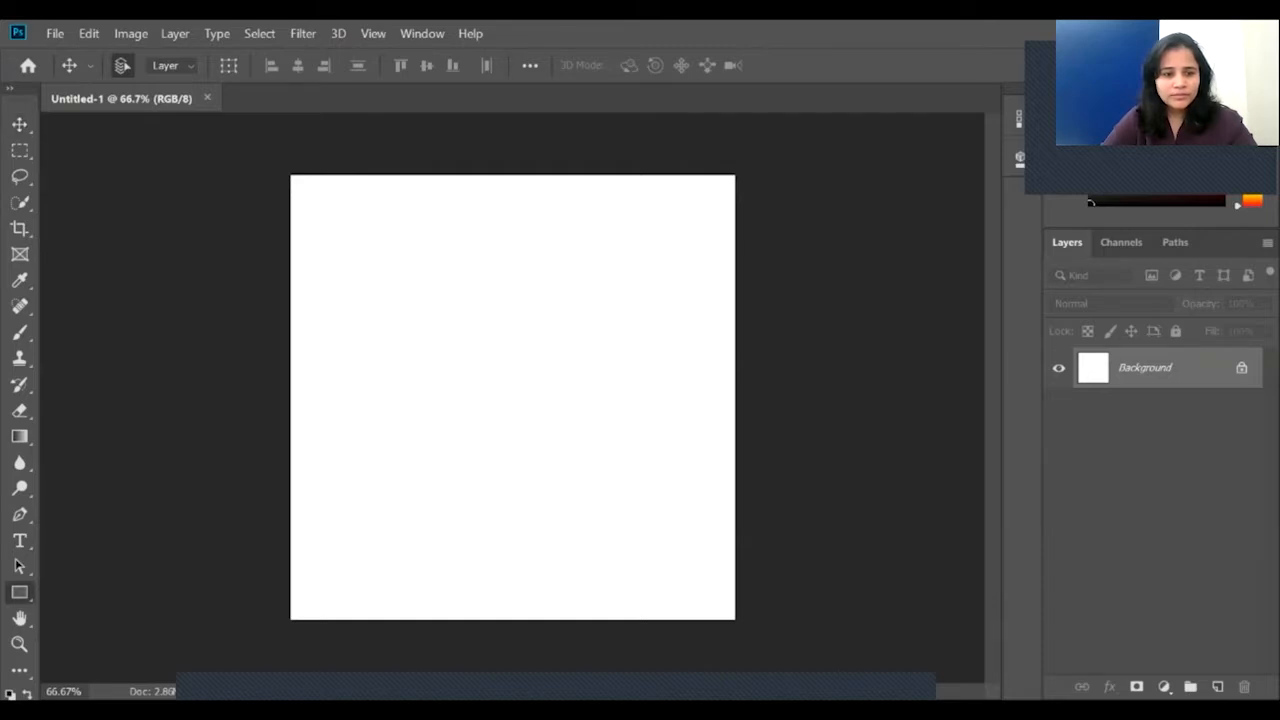
right_click(20, 592)
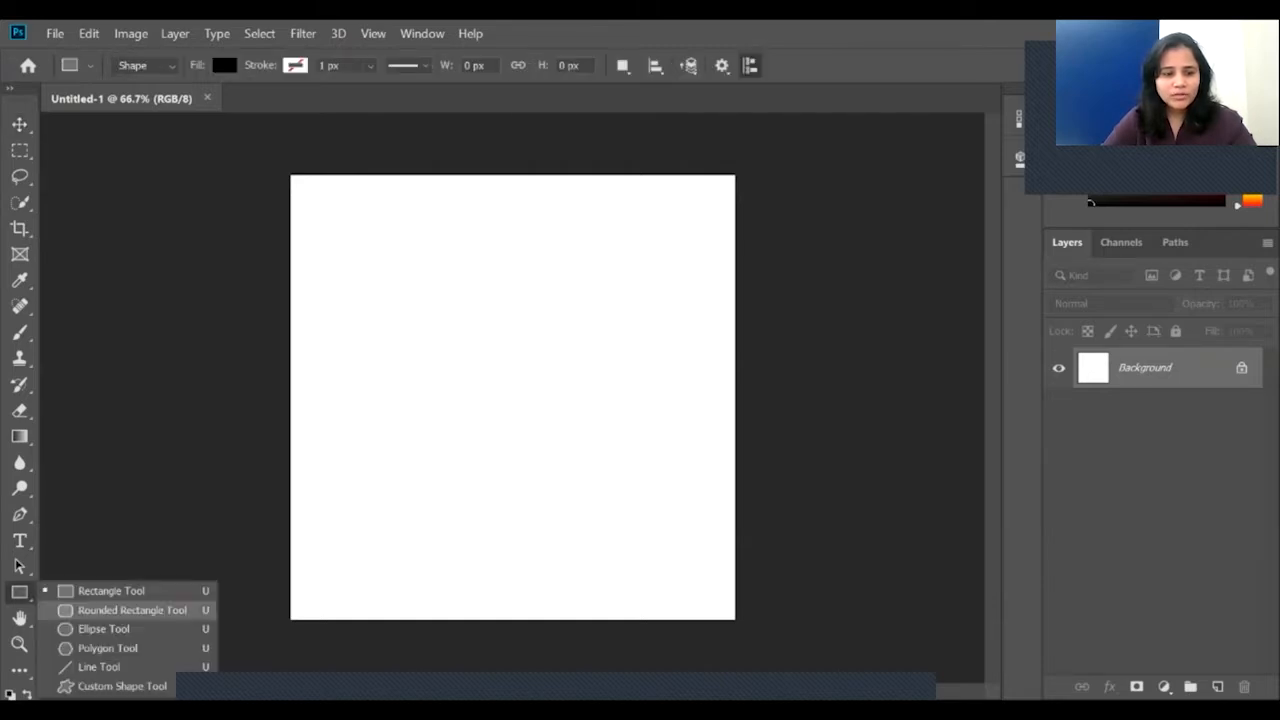
click(111, 591)
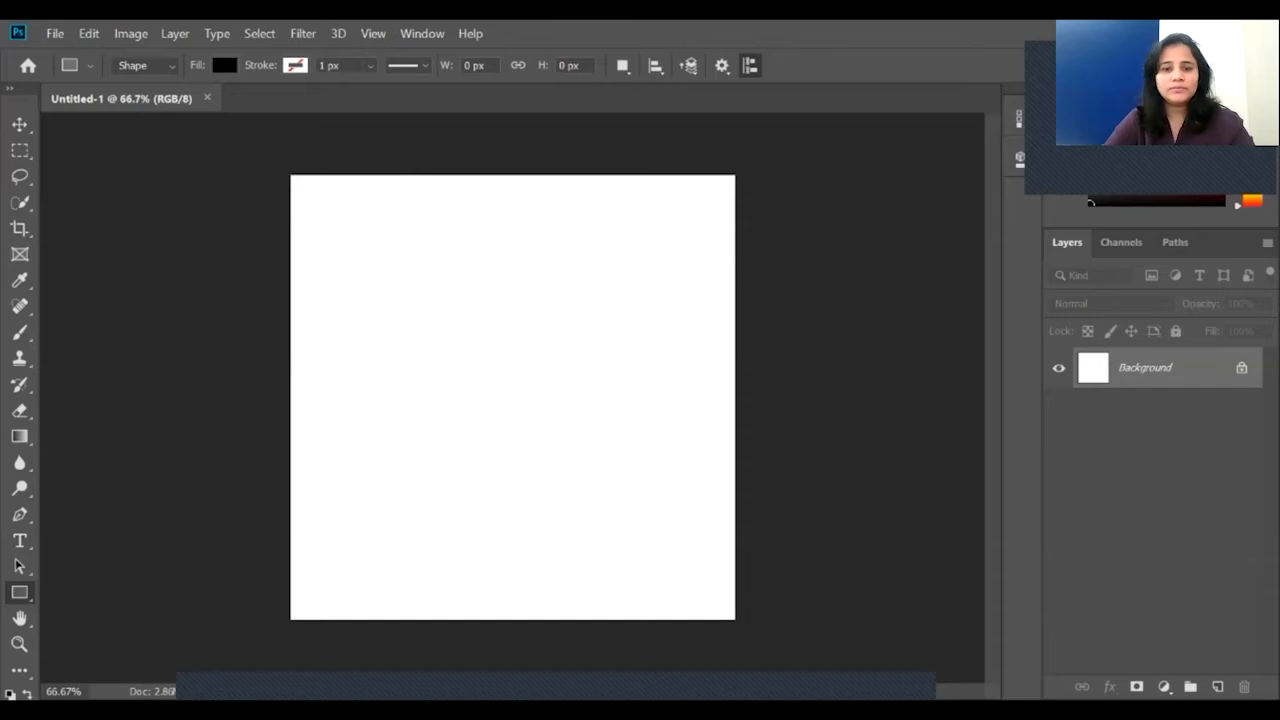
click(480, 418)
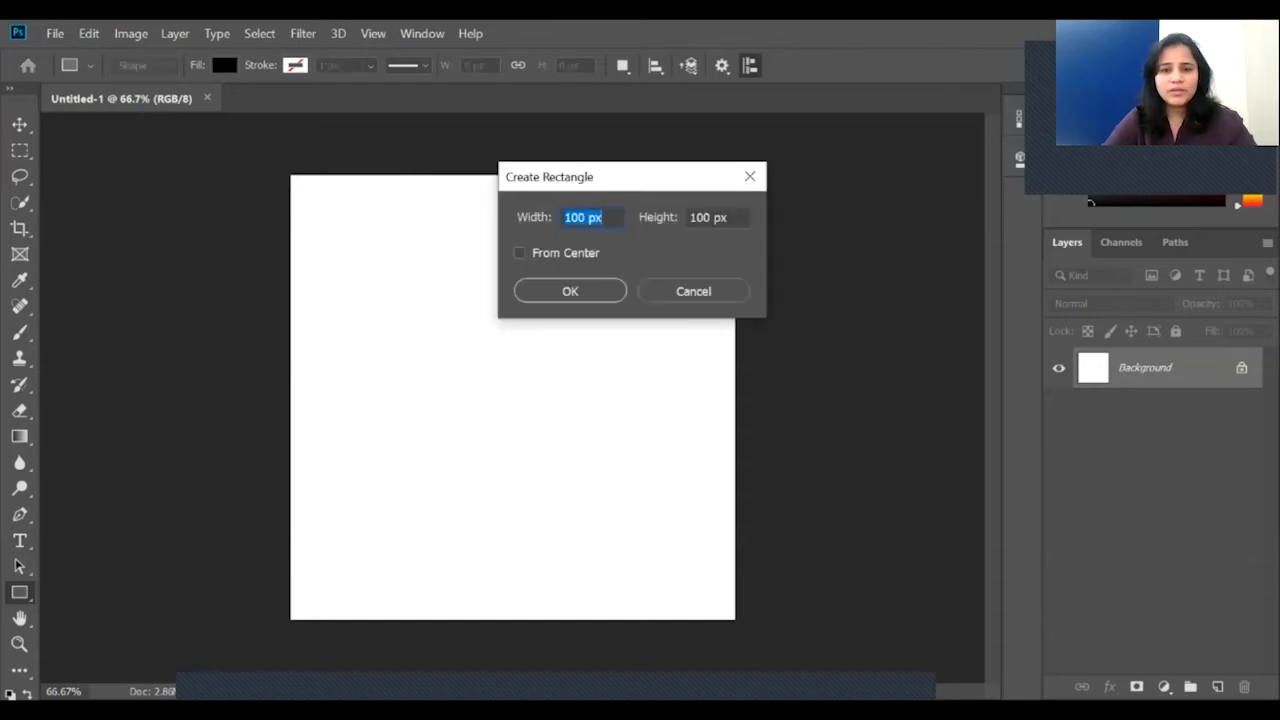
text(200)
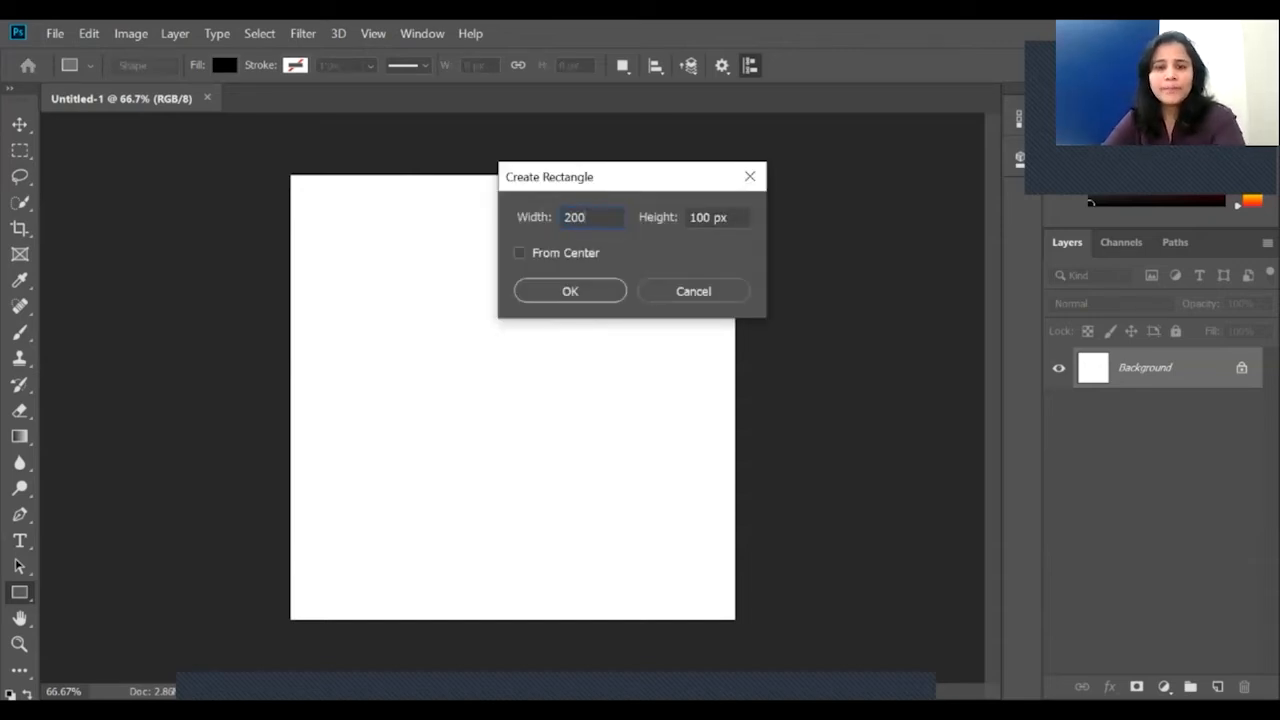
key(Tab)
text(200)
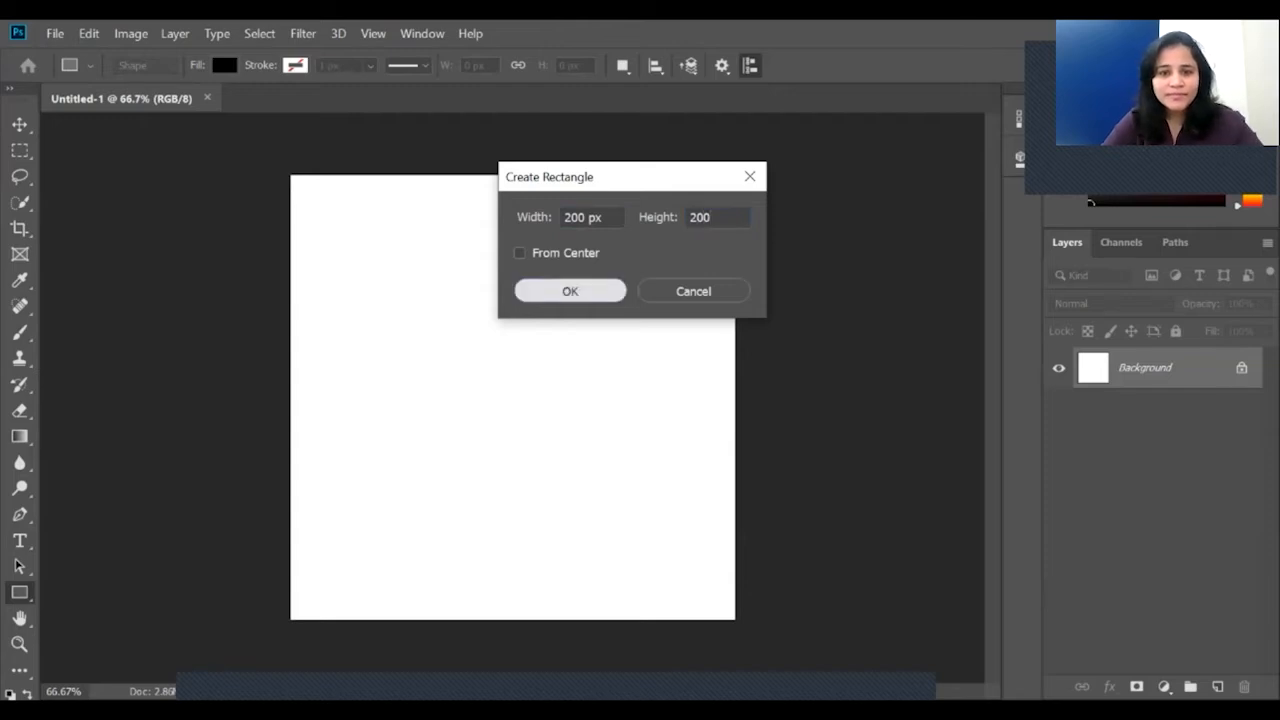
key(Return)
Clear the shape properties out of the way and move the black square up, horizontally centered on the canvas.
key(v)
drag(750, 150, 535, 147)
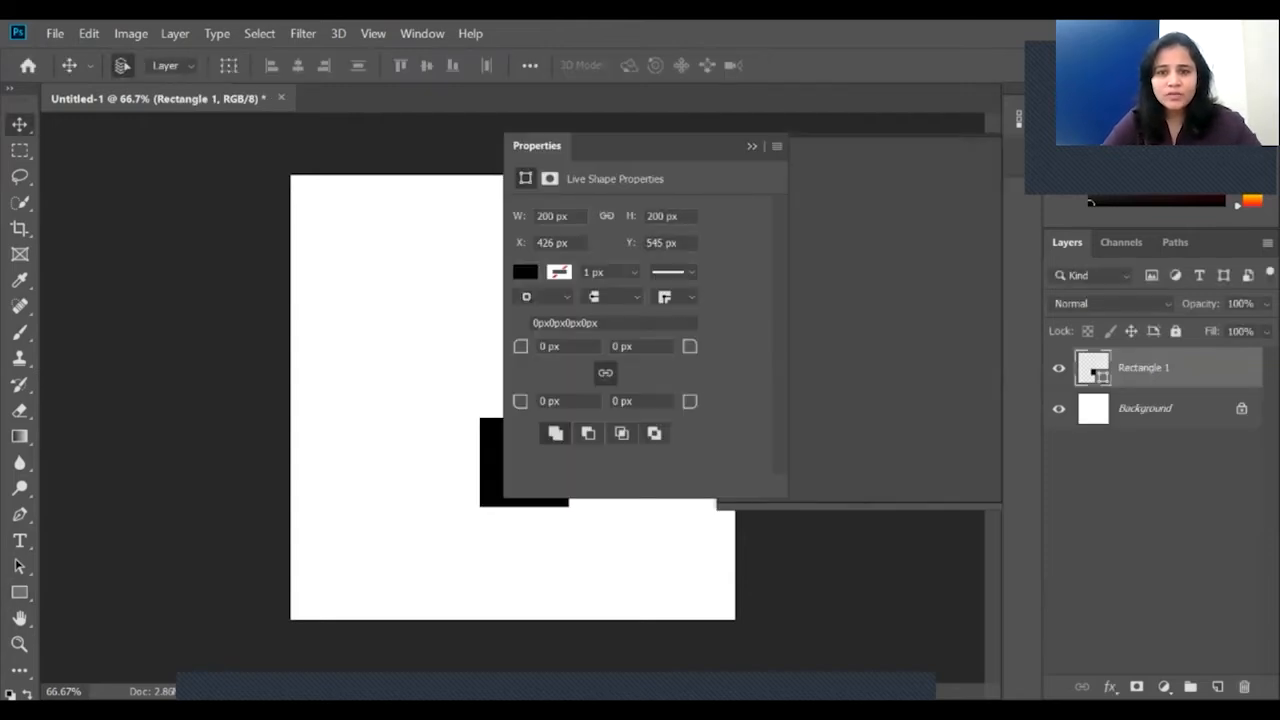
click(773, 126)
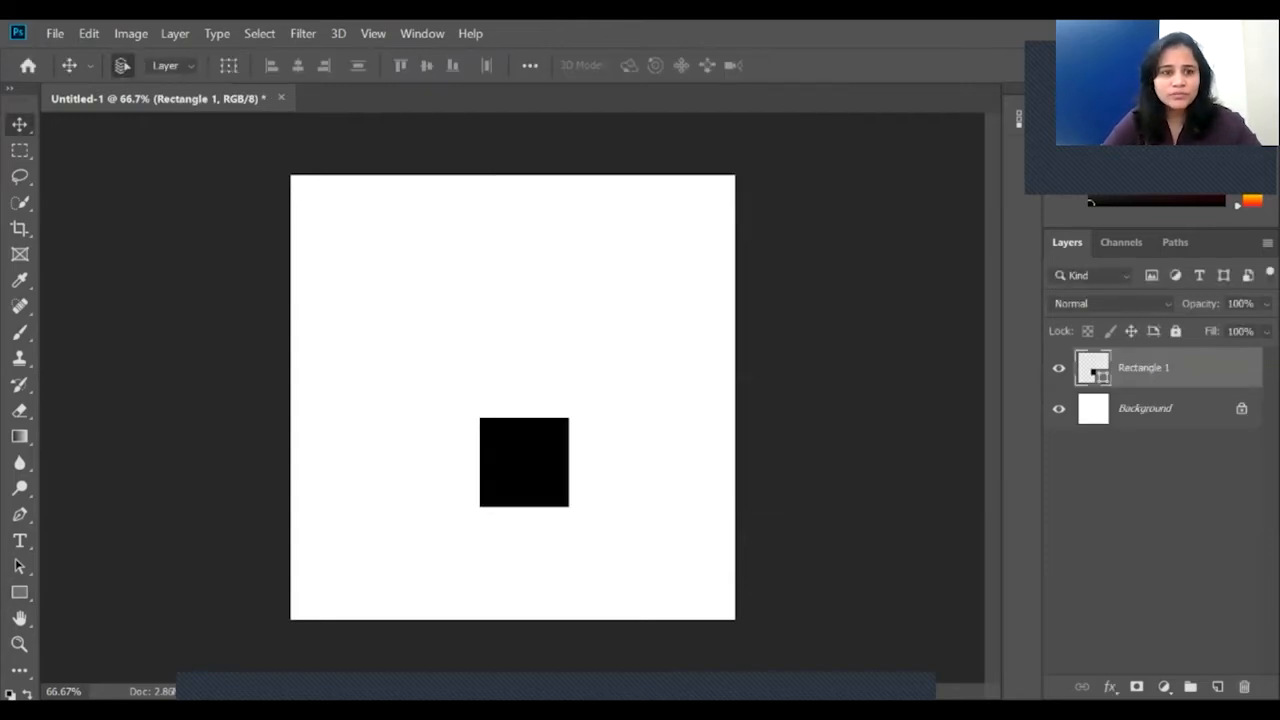
drag(546, 427, 535, 348)
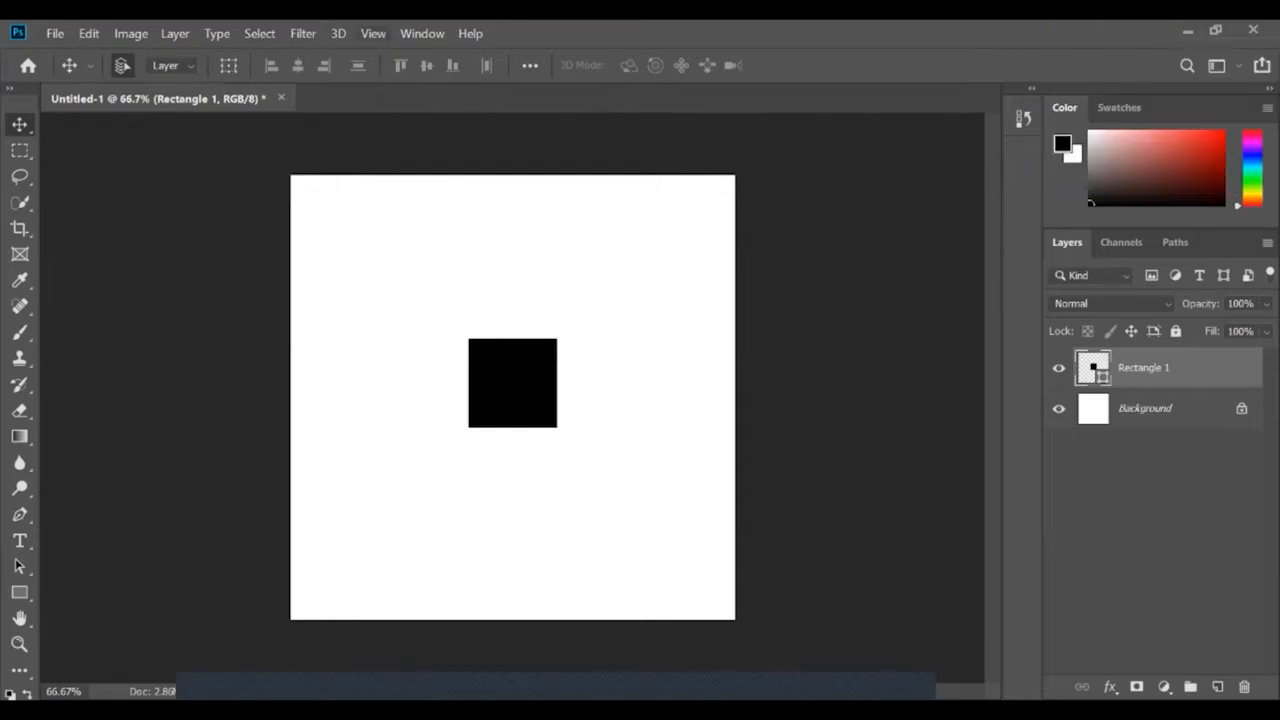
Show the rulers and set their units to pixels.
click(373, 33)
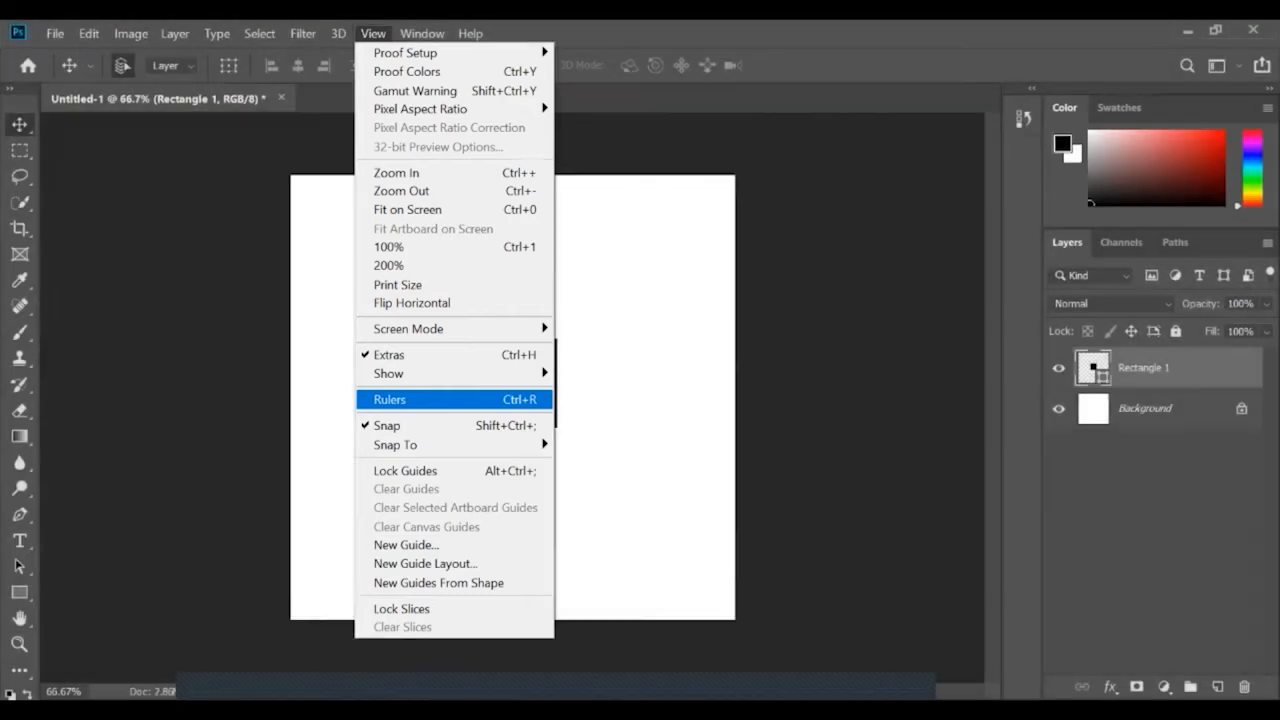
click(390, 399)
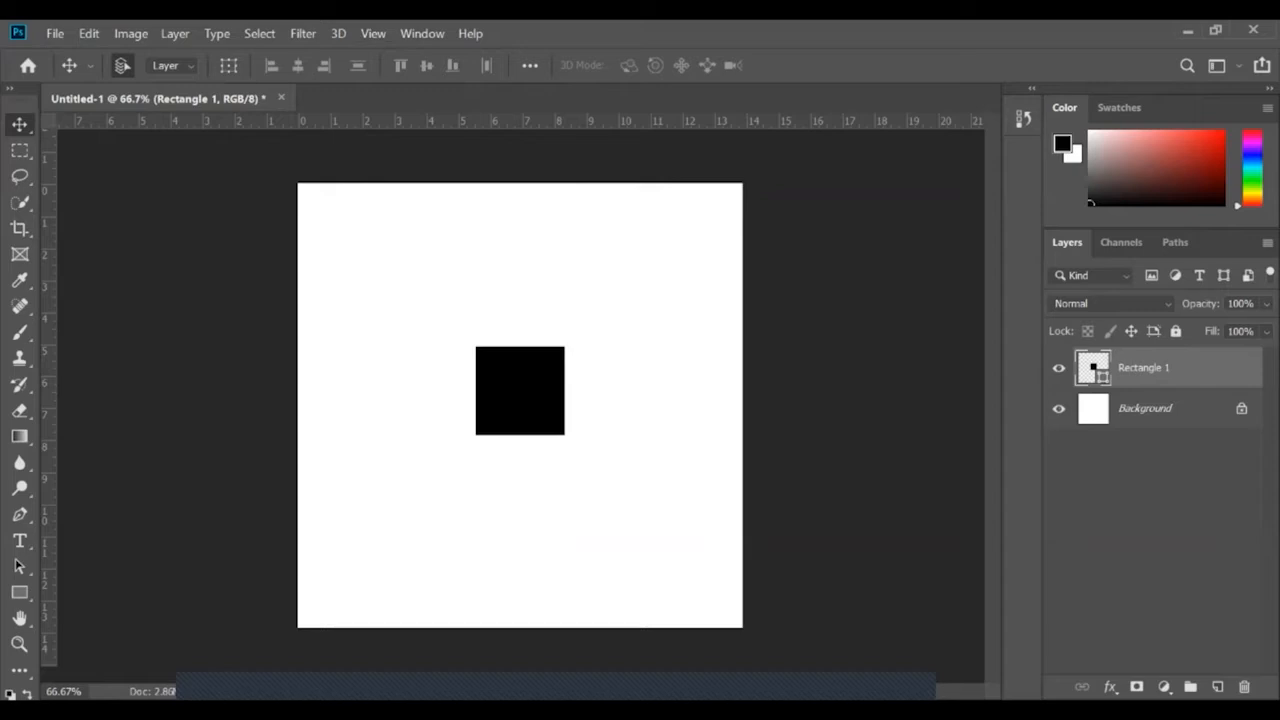
right_click(622, 121)
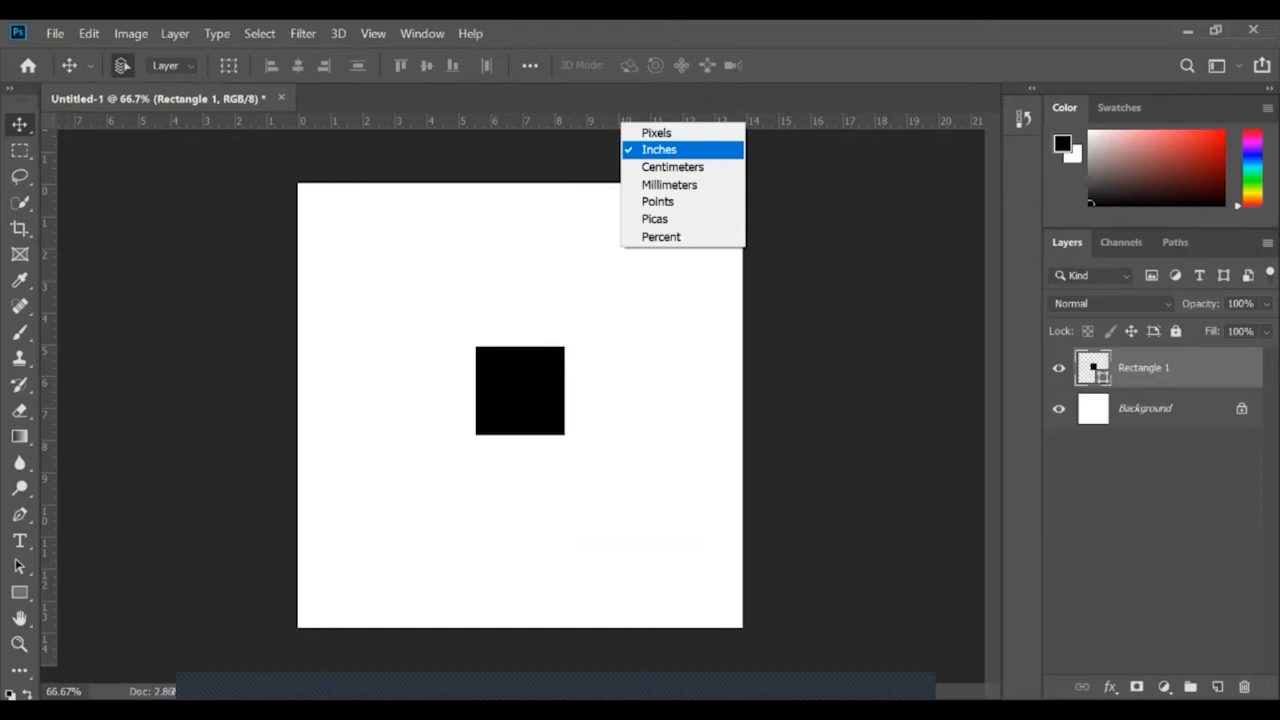
click(660, 133)
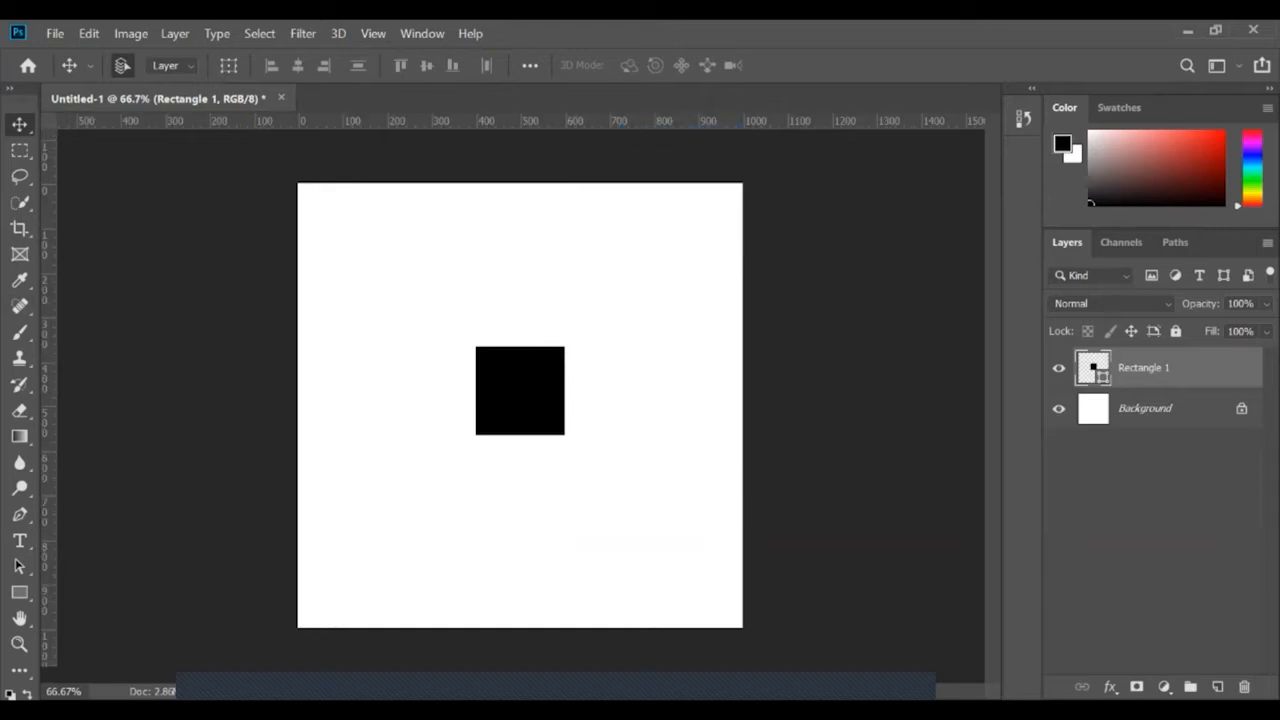
right_click(48, 313)
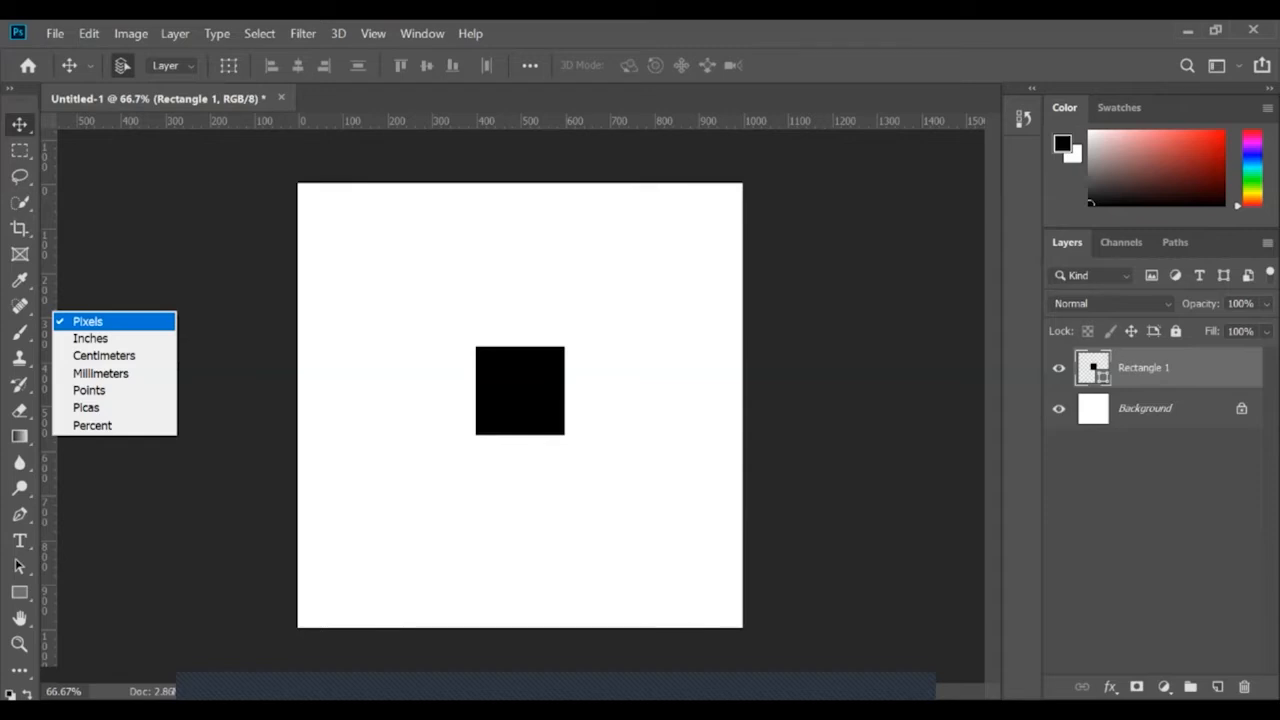
click(88, 321)
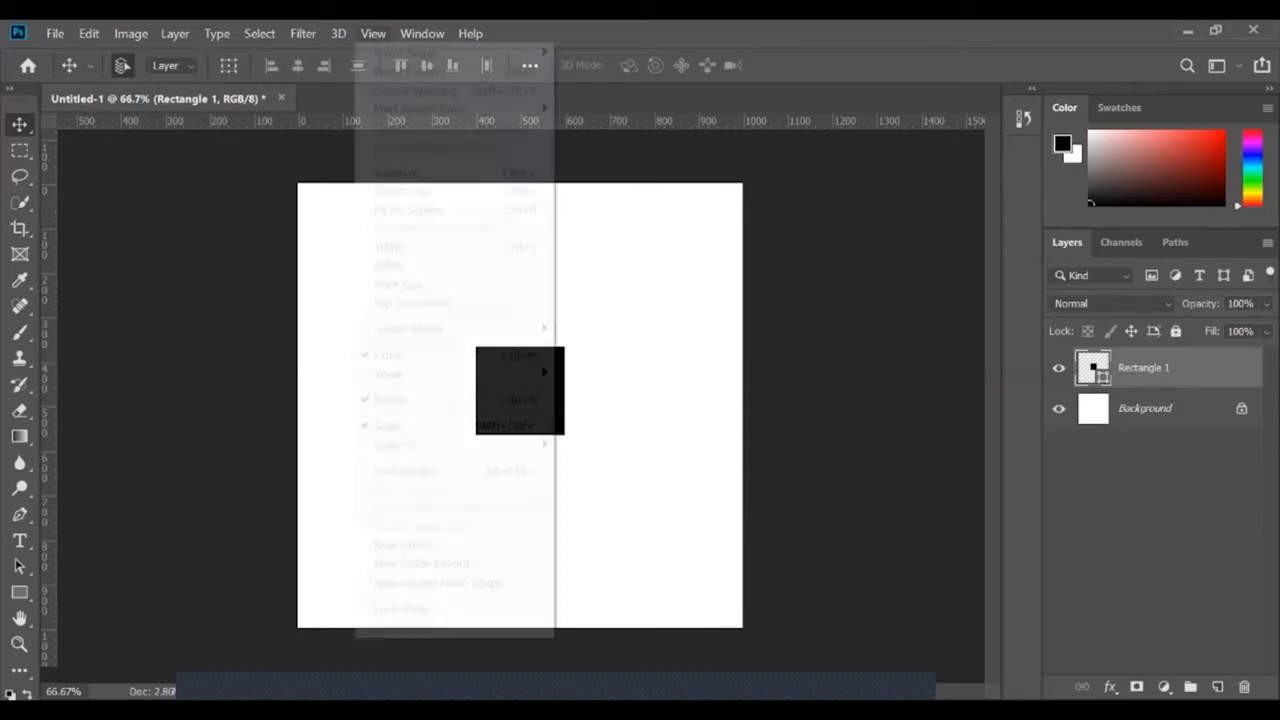
Add a vertical guide at 500 px.
click(373, 33)
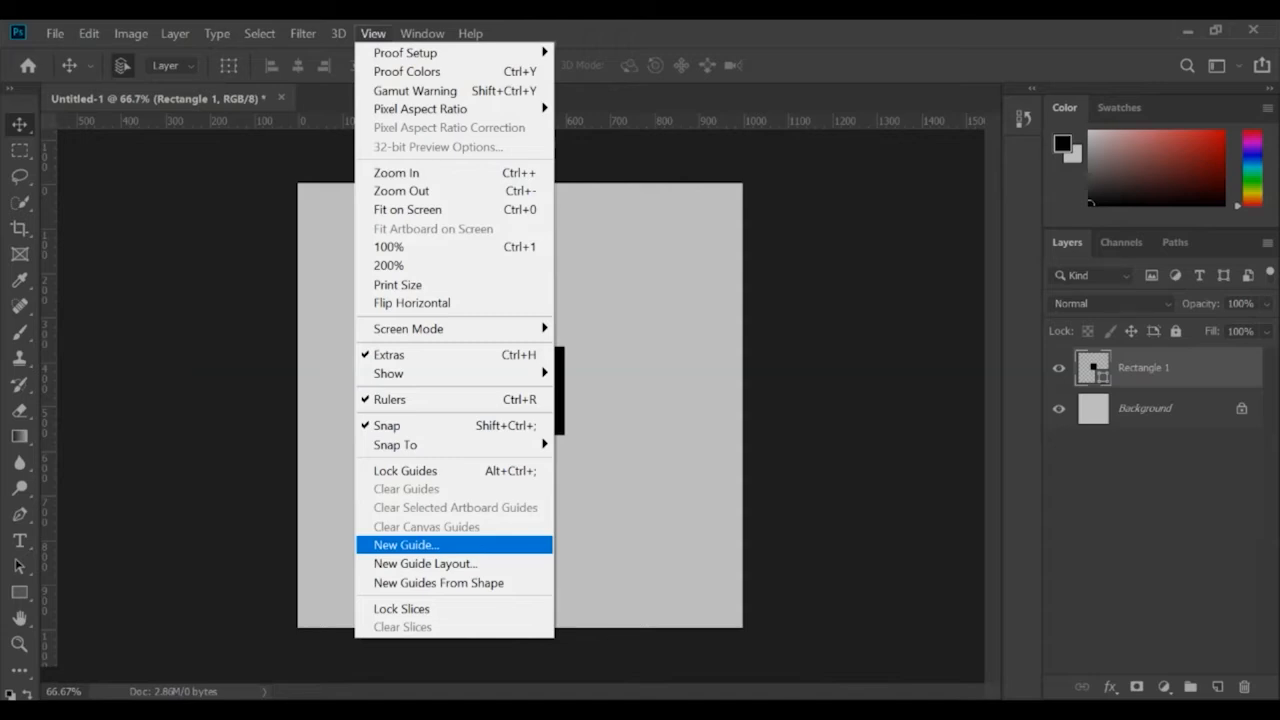
key(Return)
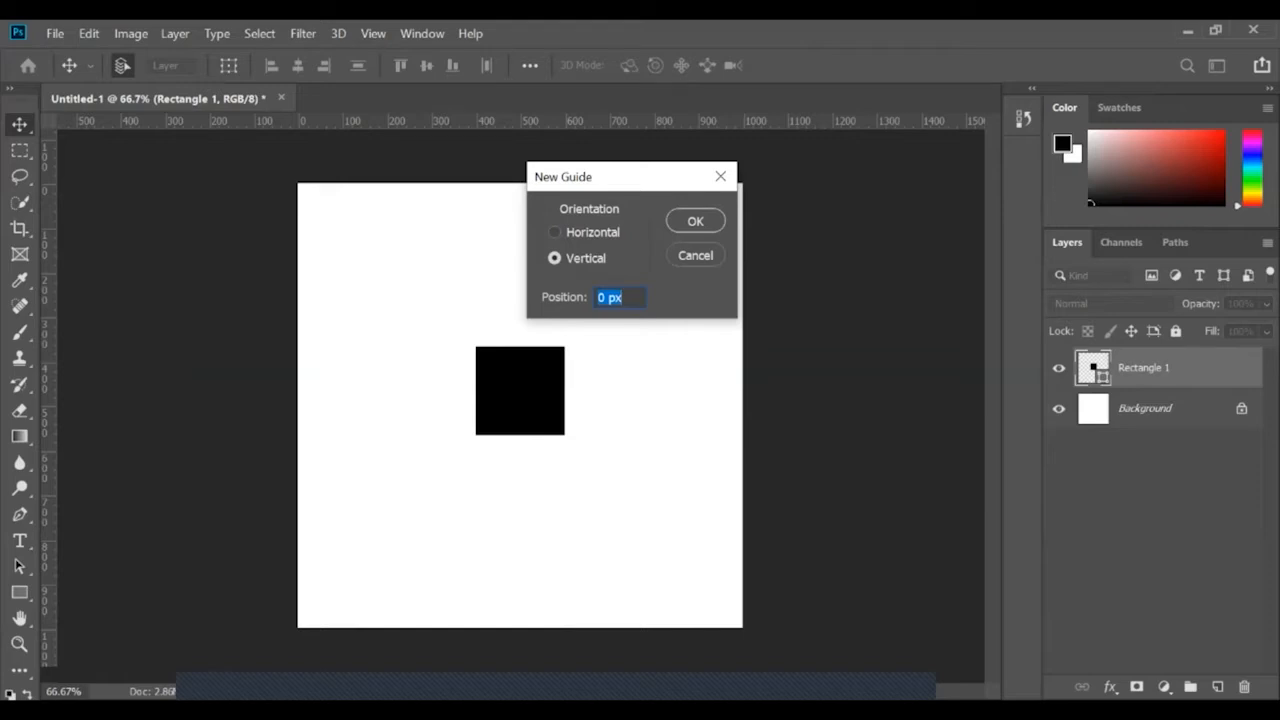
text(500)
key(Return)
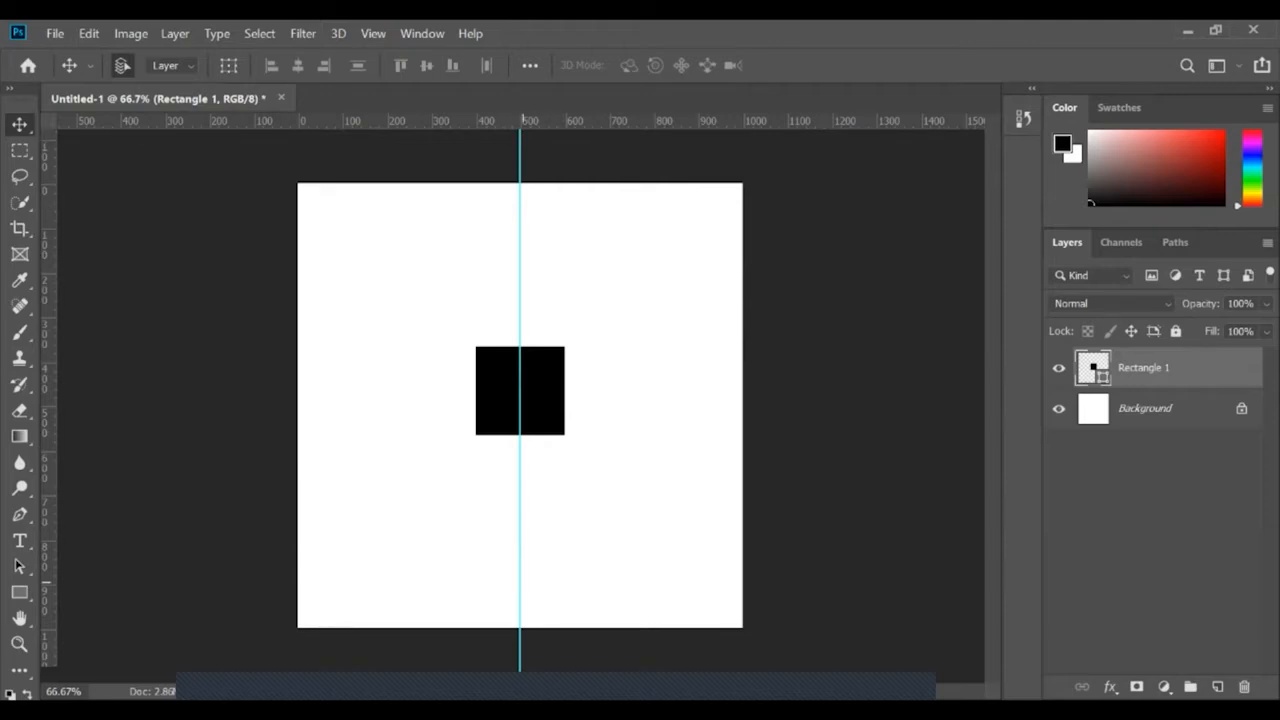
click(373, 33)
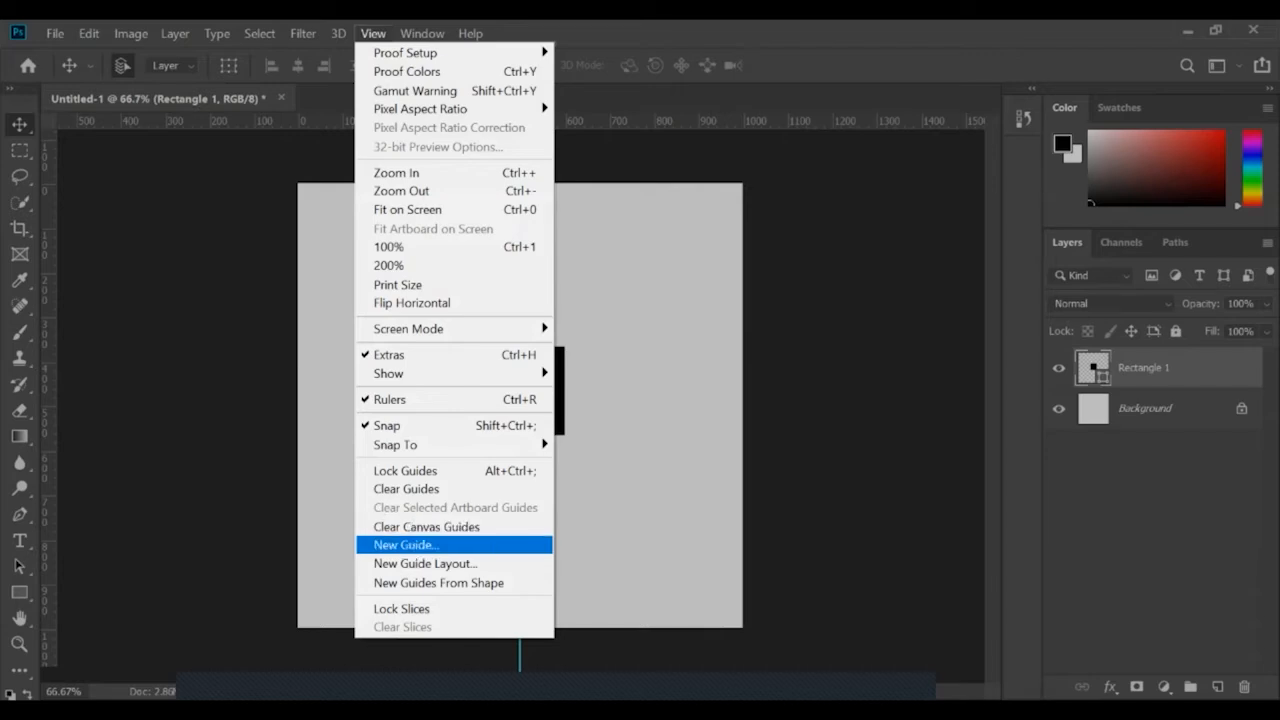
key(Return)
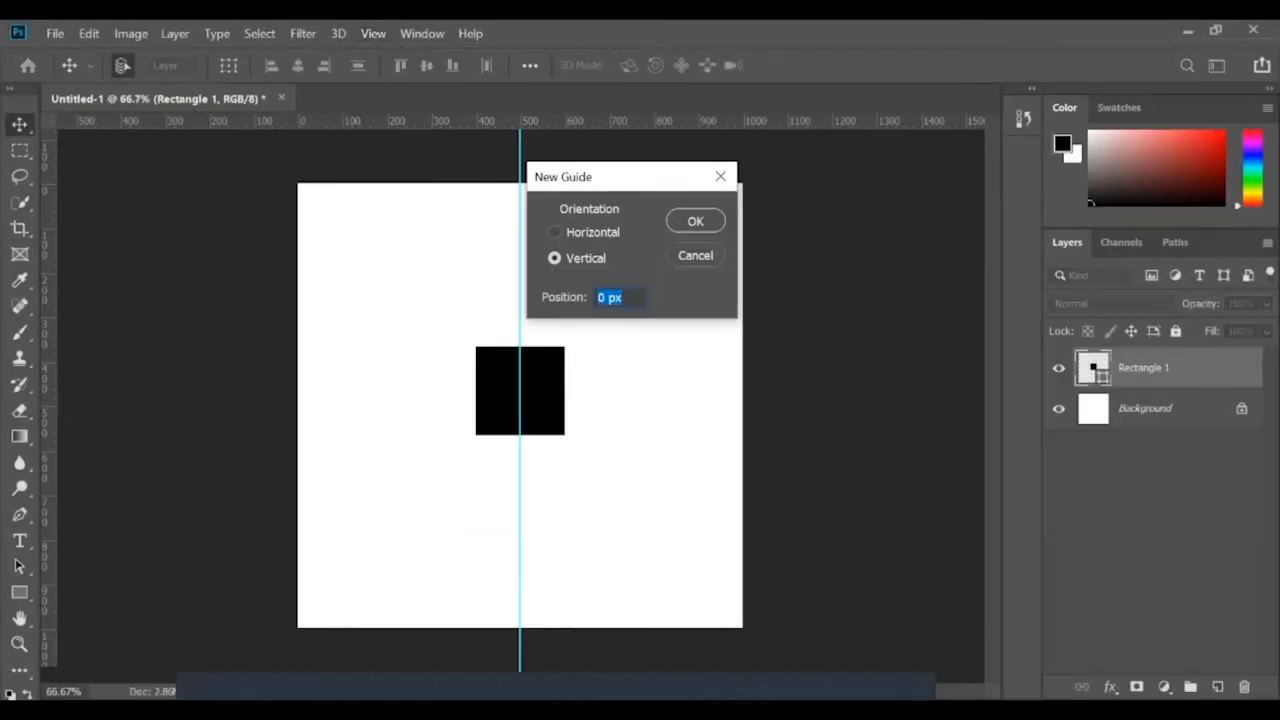
click(555, 232)
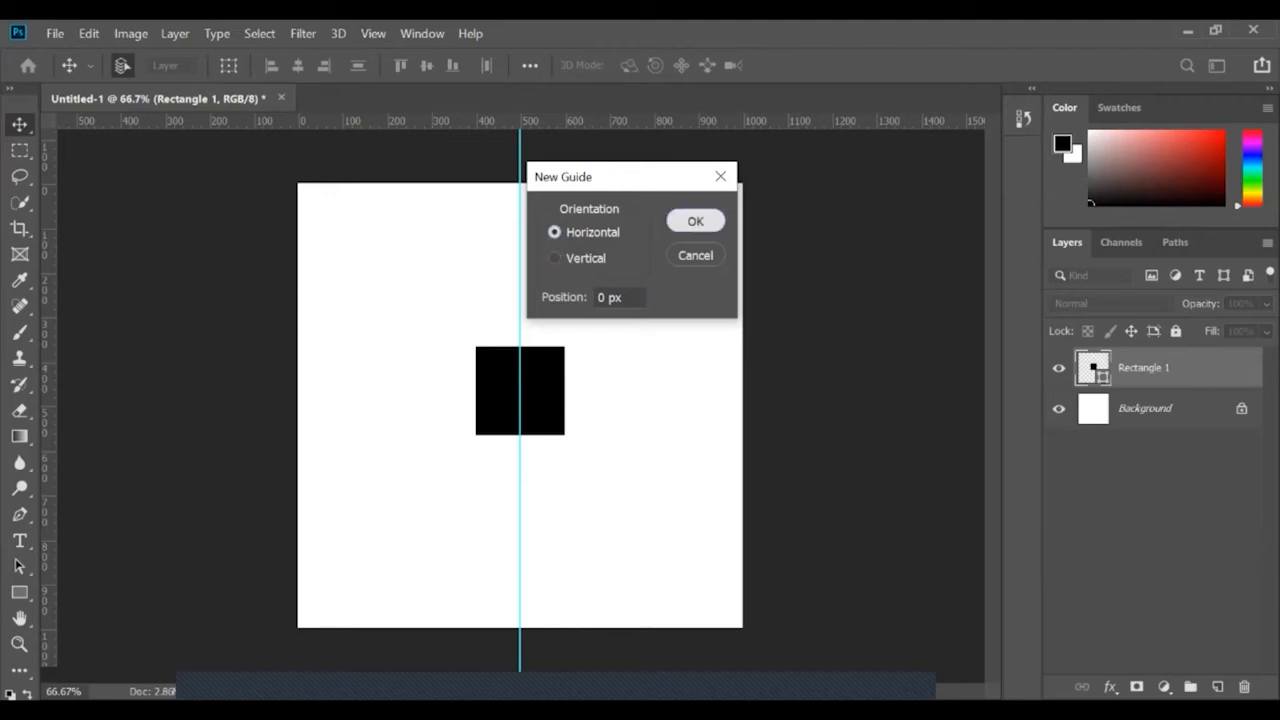
click(695, 221)
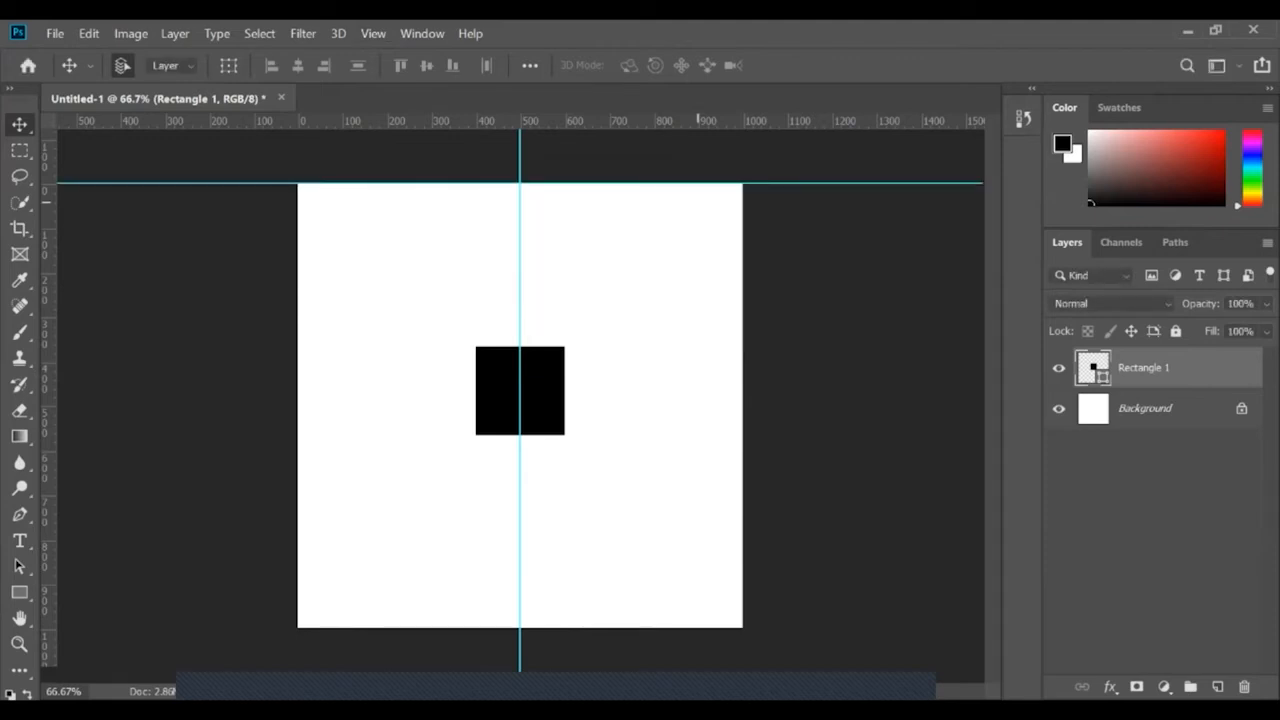
key(ctrl+z)
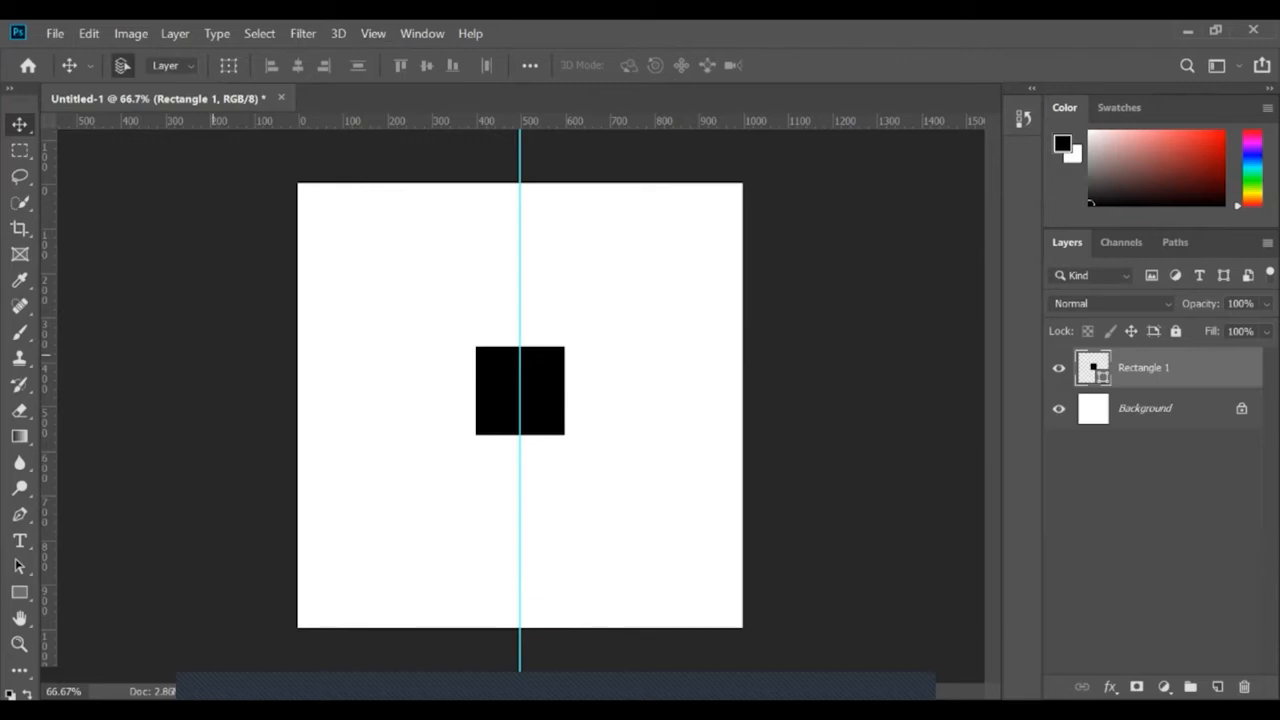
Add a horizontal guide at 500 px.
click(373, 33)
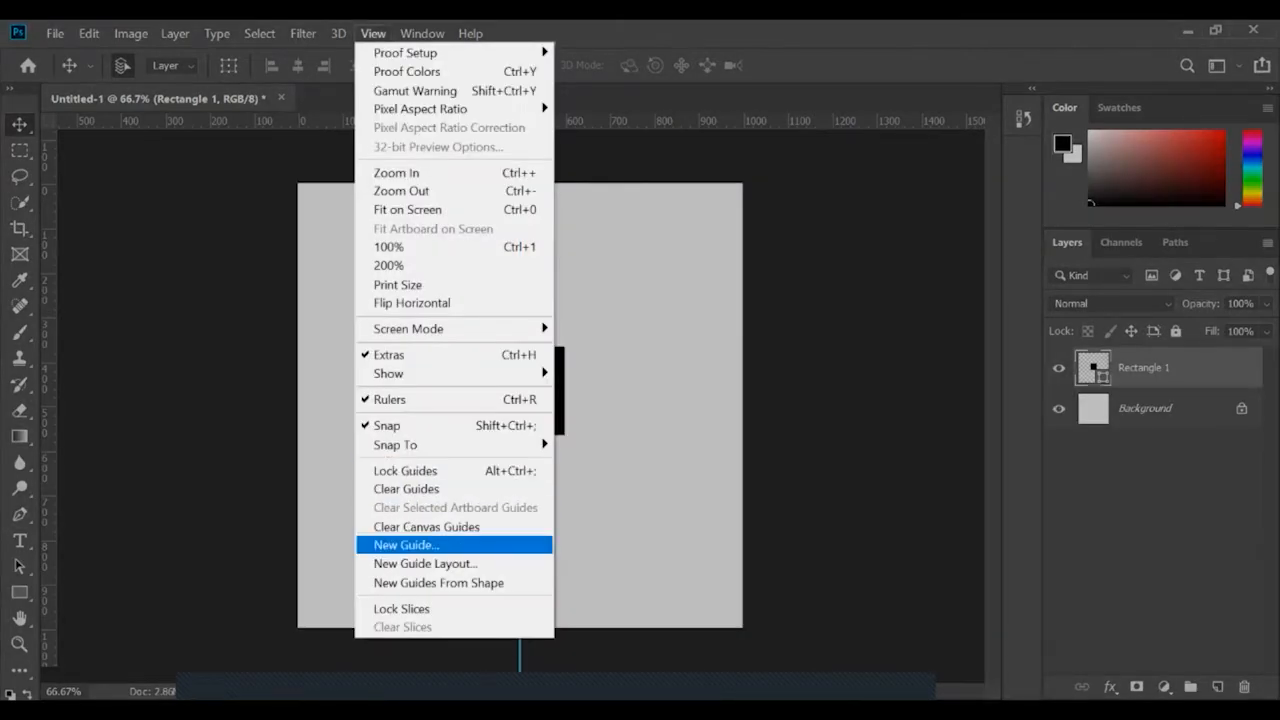
key(Return)
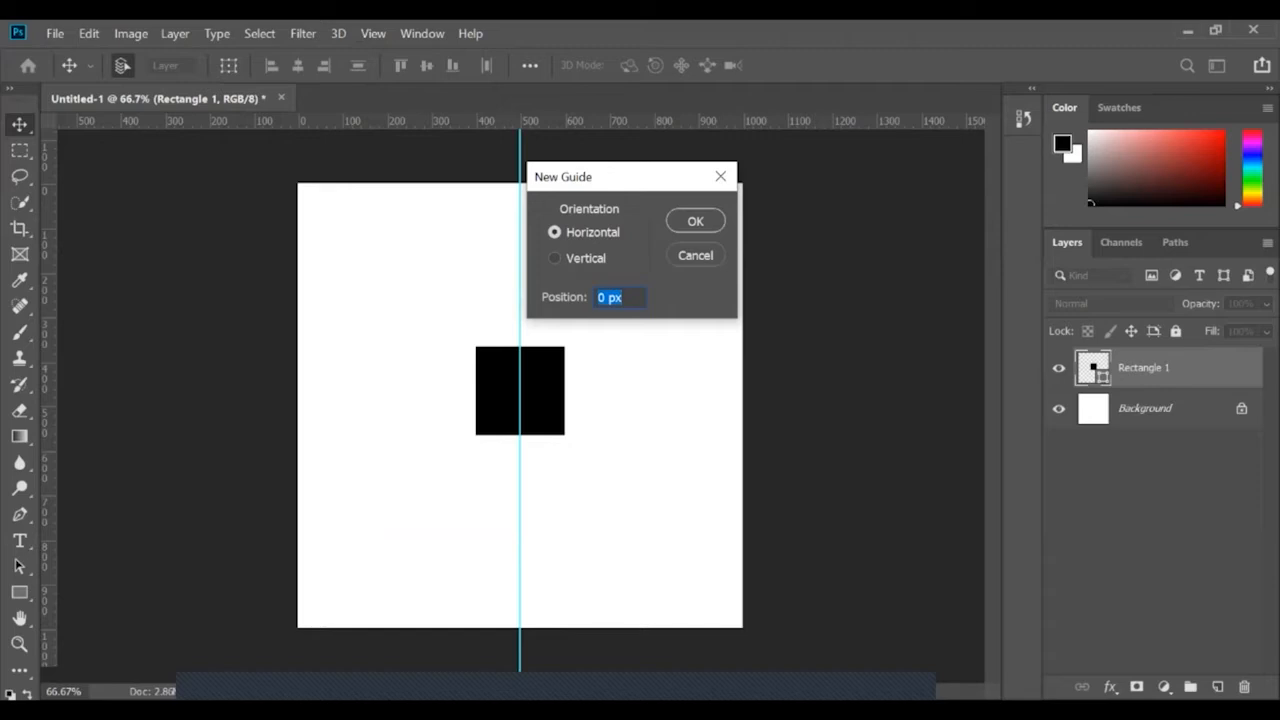
text(500)
key(Return)
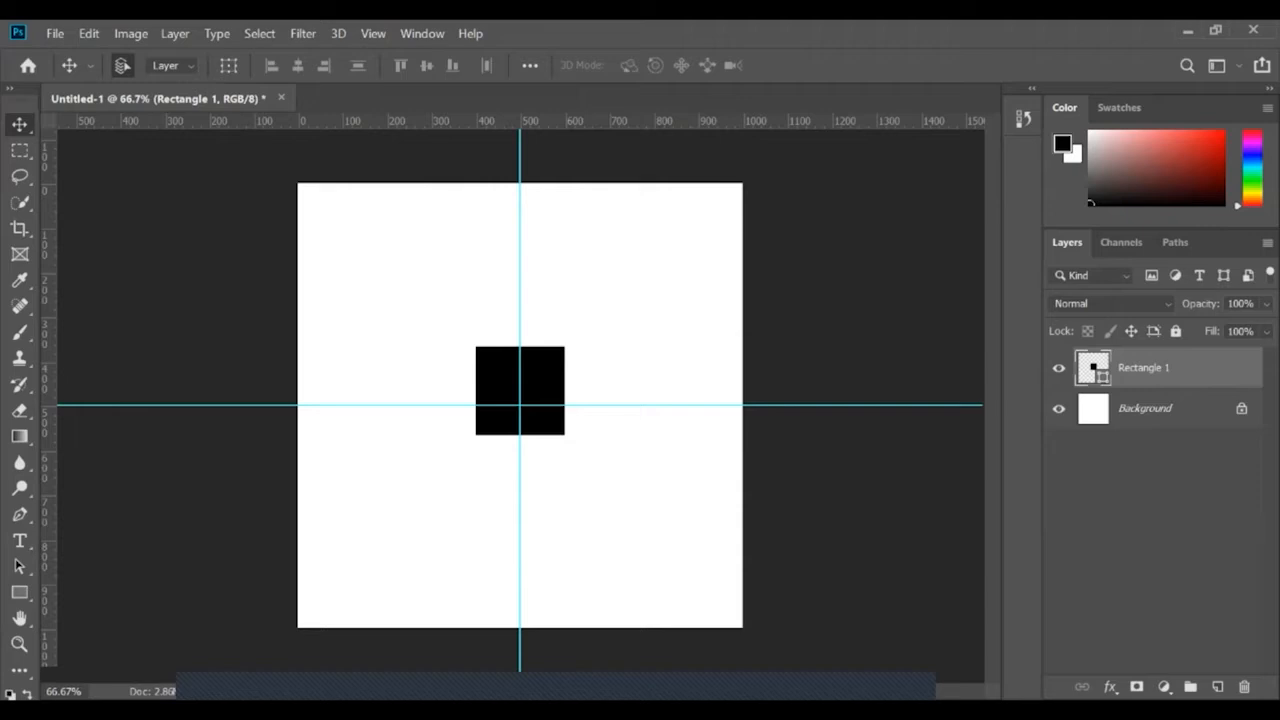
Select the Background layer together with the square's layer and align both by their vertical centers.
ctrl+click(1146, 408)
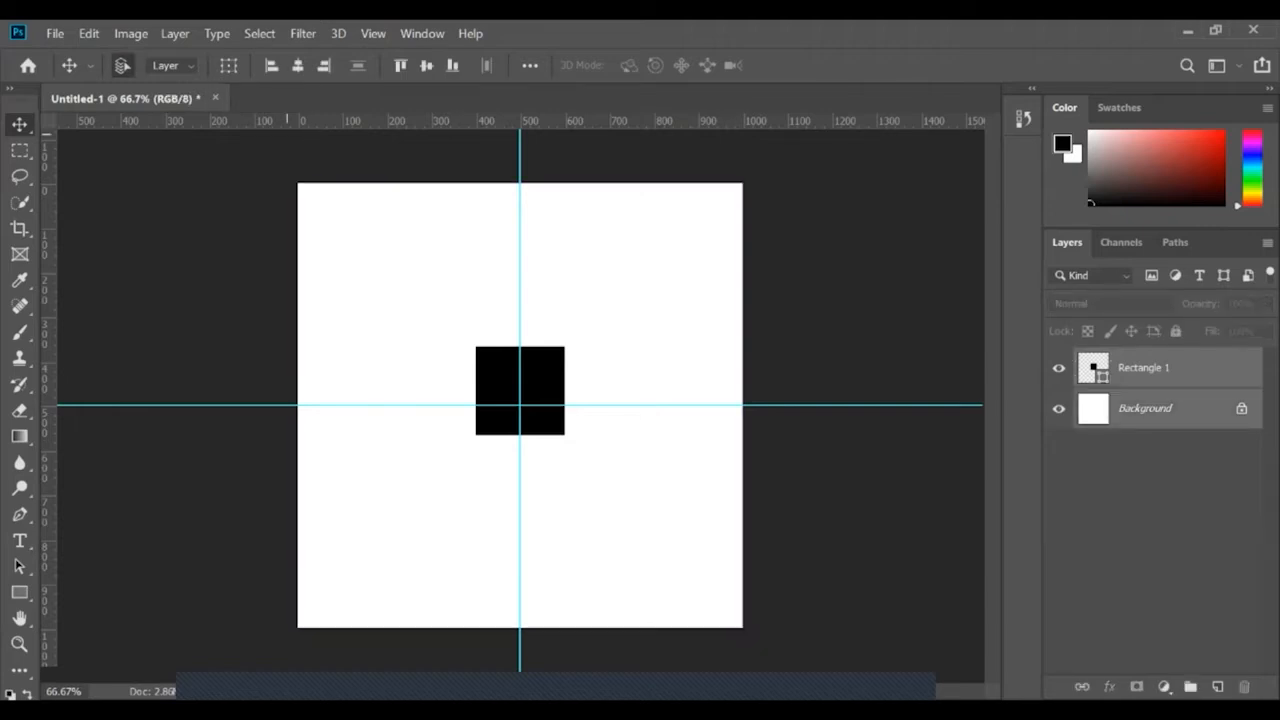
click(175, 33)
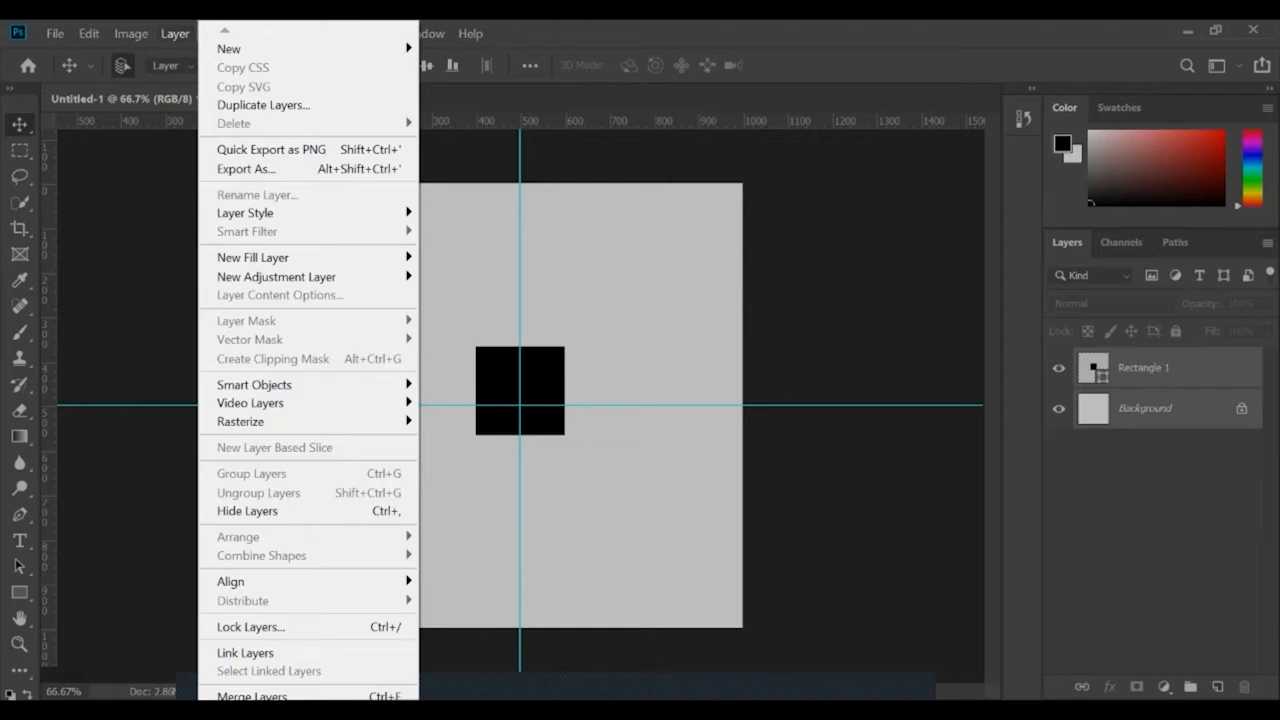
mouse_move(300, 581)
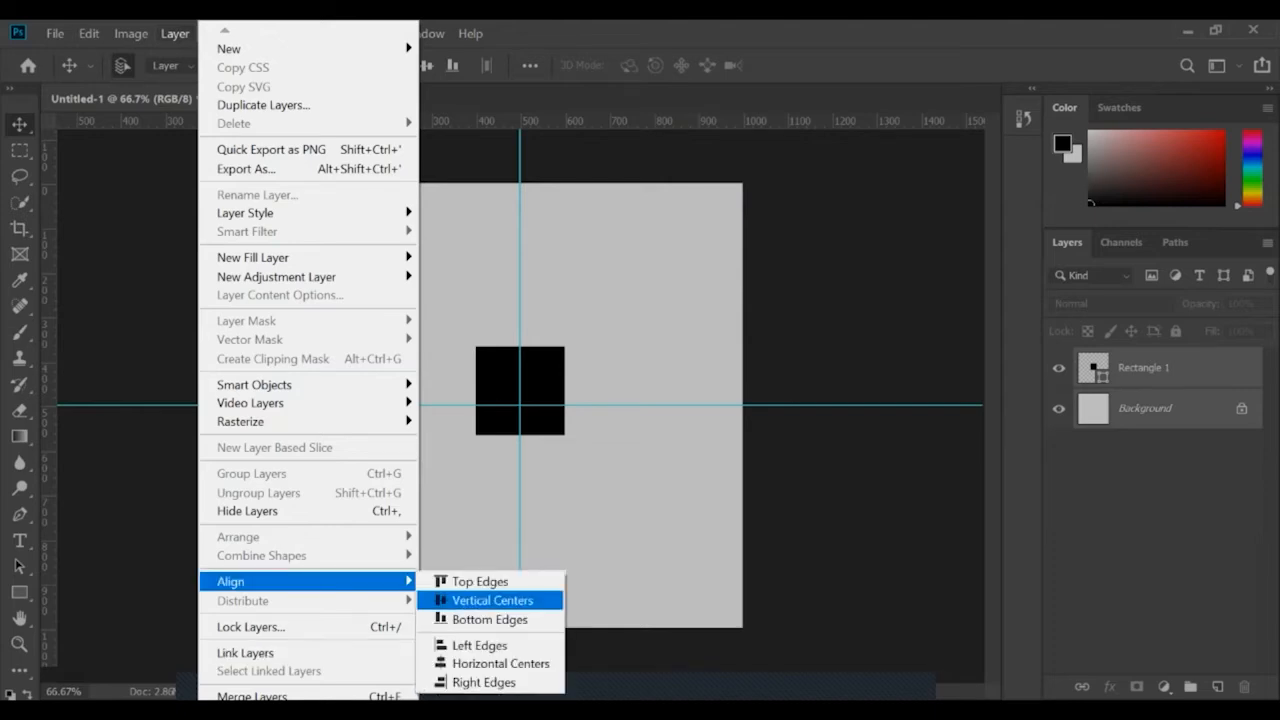
click(492, 600)
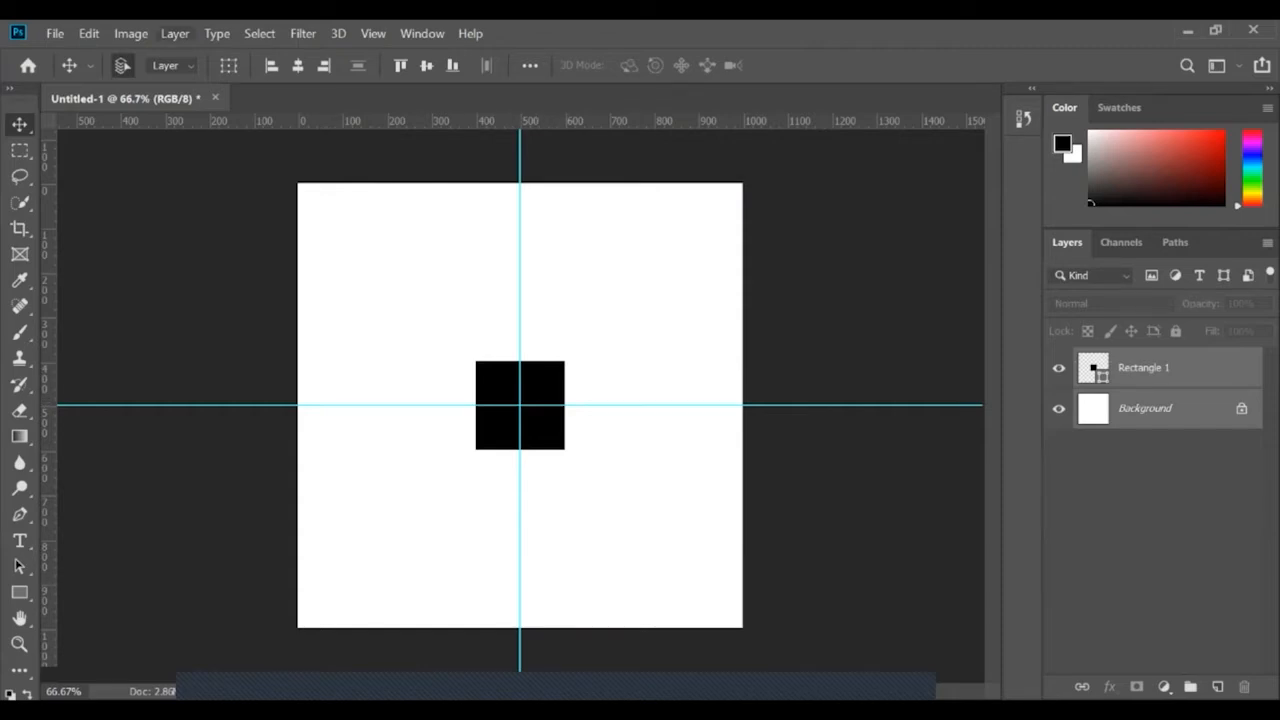
Align the selected square and Background layers by their horizontal centers.
click(175, 33)
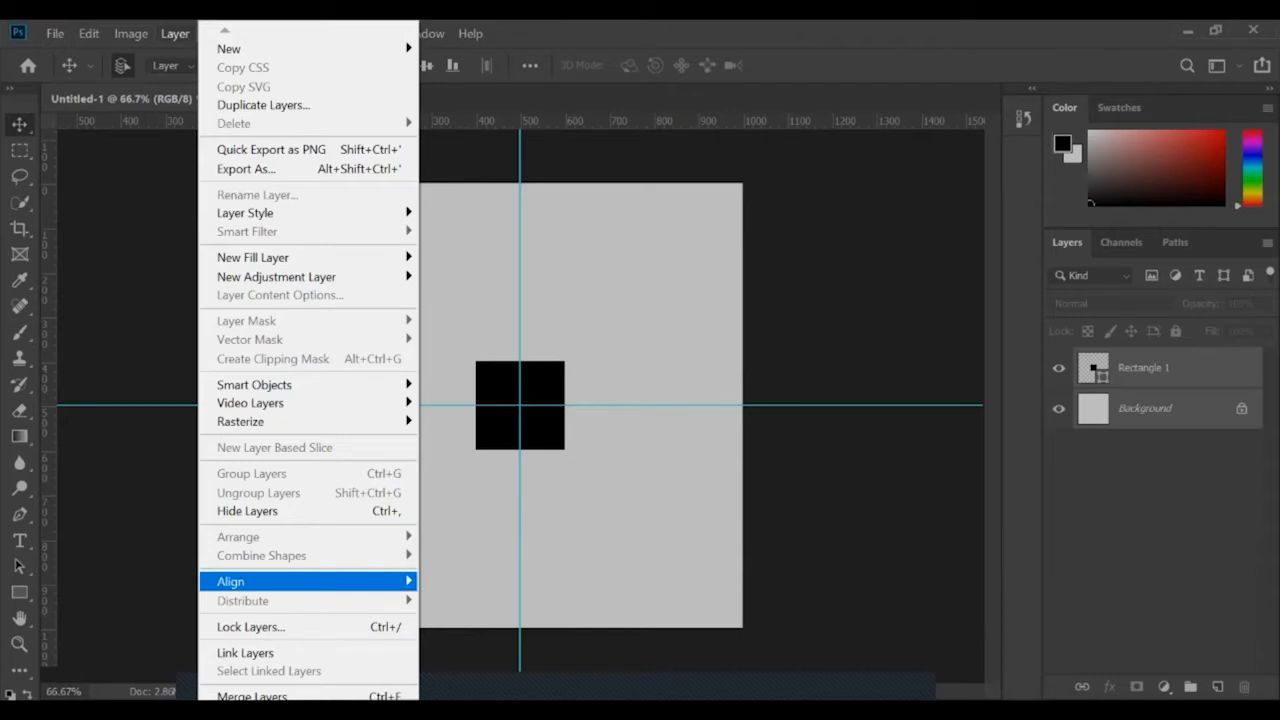
mouse_move(380, 581)
click(500, 663)
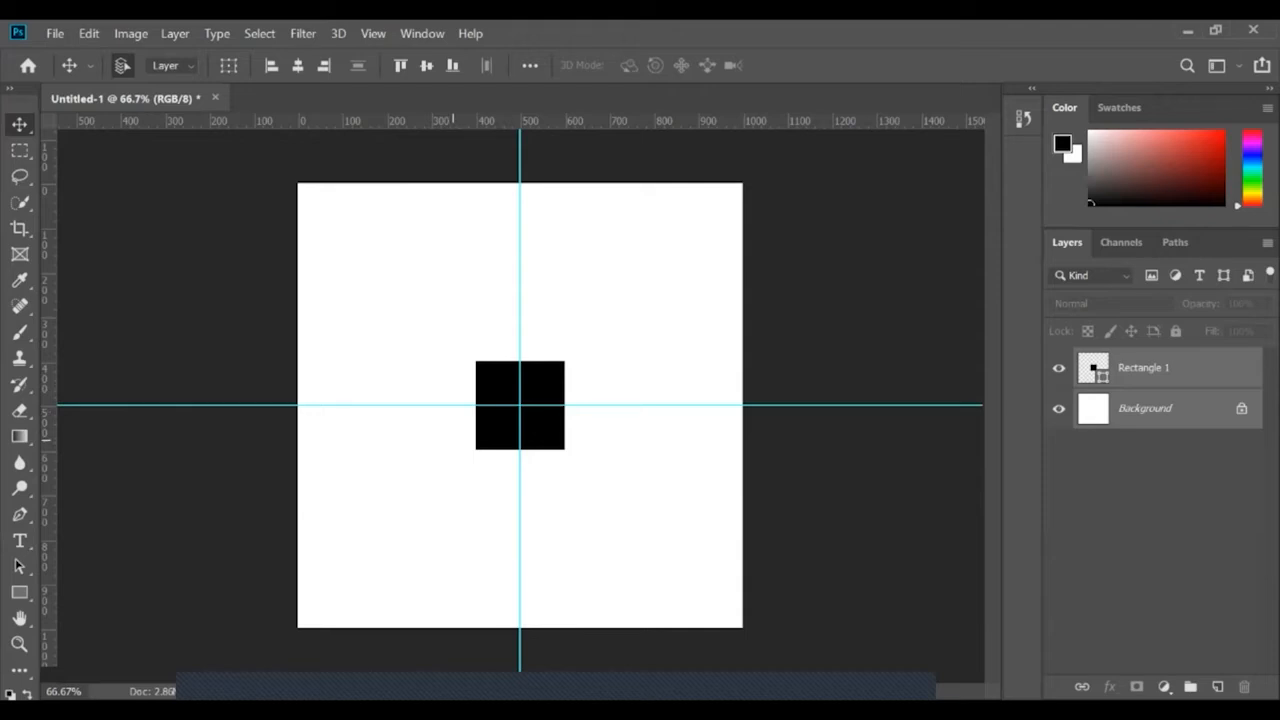
Delete the Rectangle 1 layer with the centered square.
click(1144, 368)
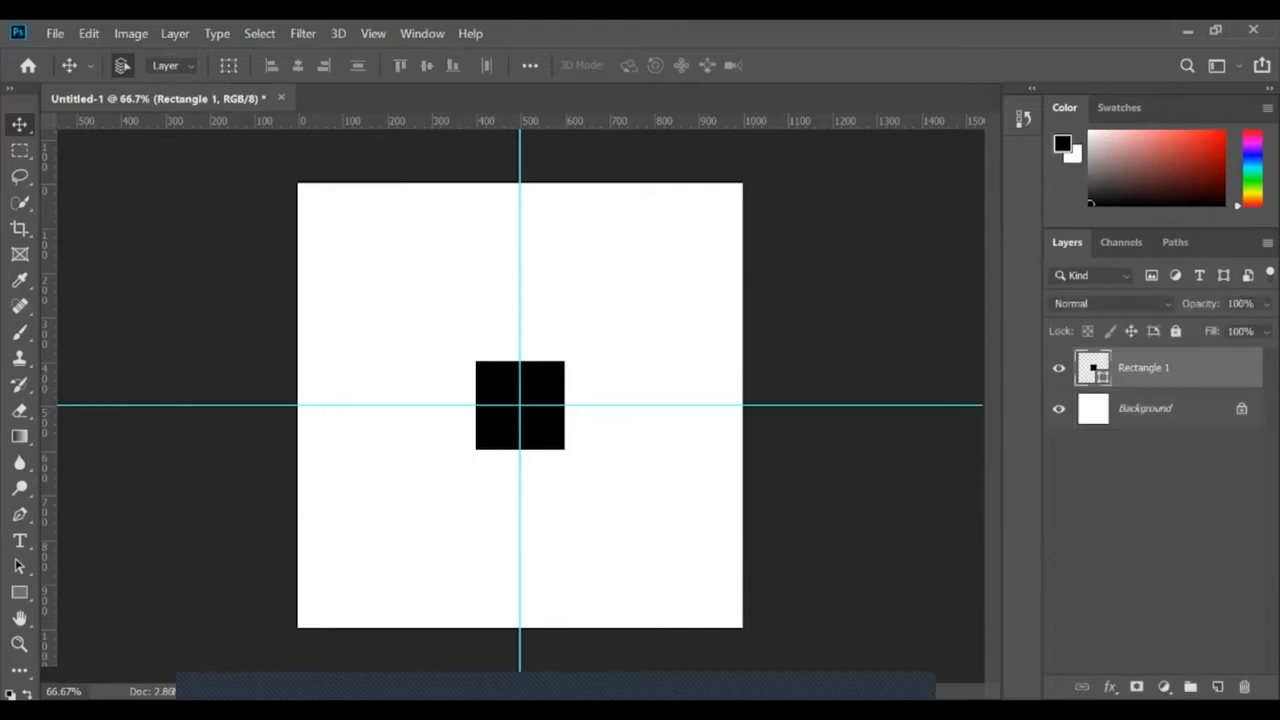
click(1244, 687)
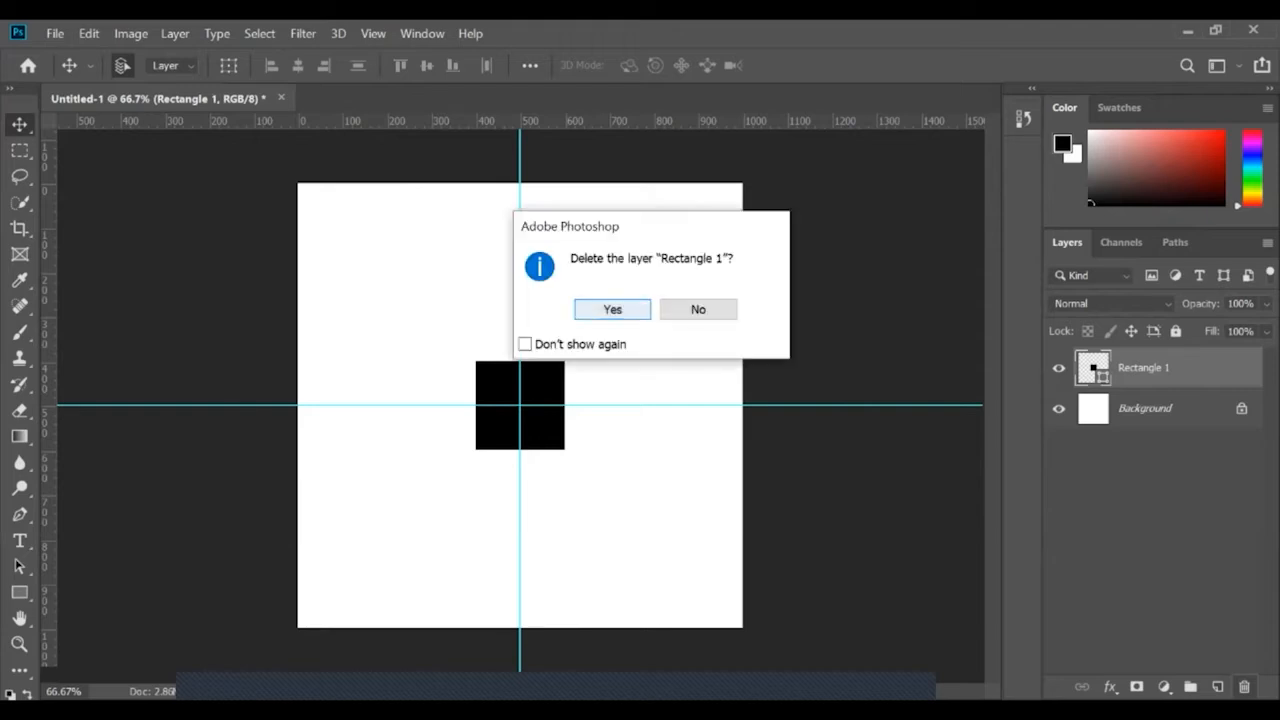
click(612, 309)
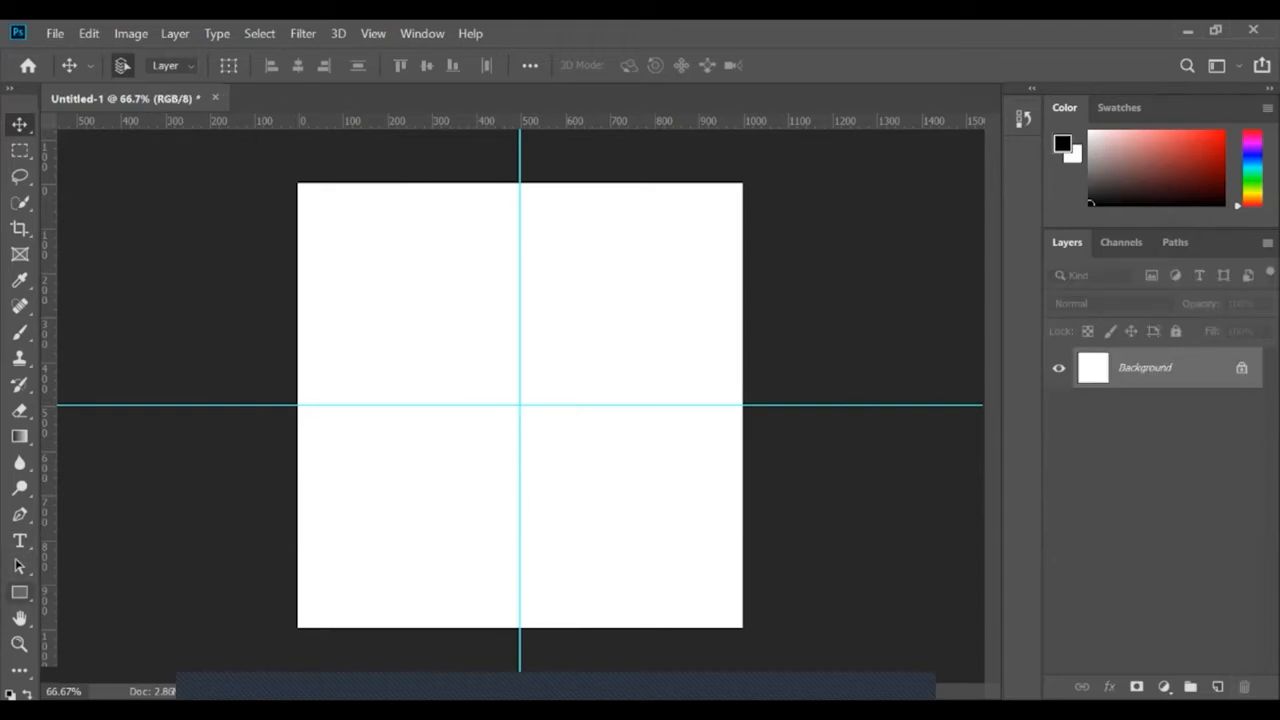
Draw a 300 × 300 px black square outward from the intersection of the two center guides and dismiss its shape properties.
click(19, 592)
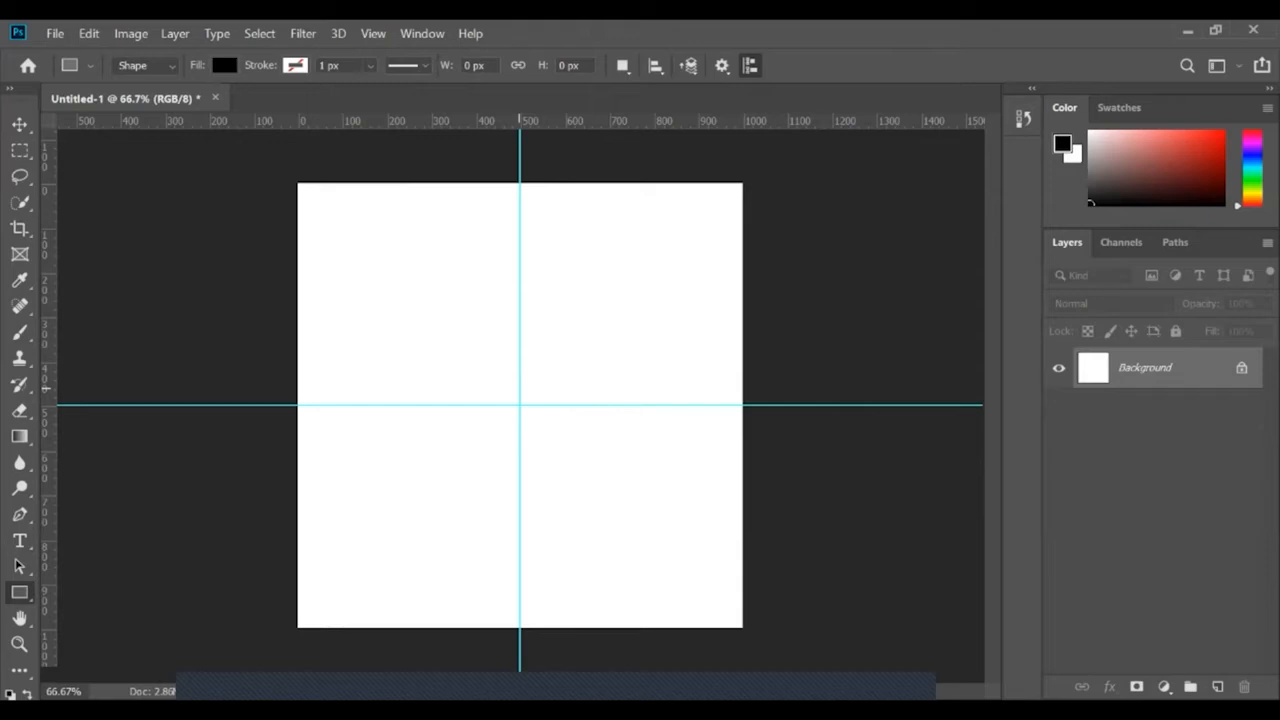
mouse_move(519, 405)
mouse_down()
mouse_move(619, 504)
mouse_move(586, 471)
mouse_up()
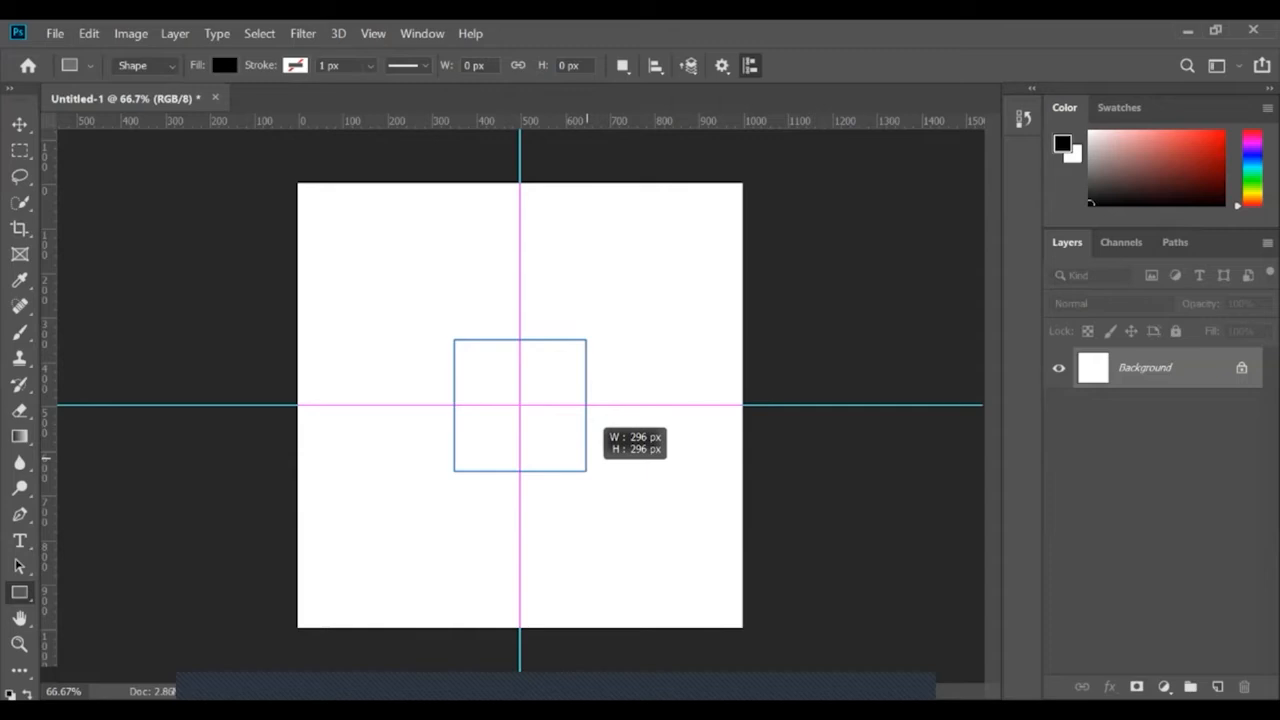
drag(586, 471, 580, 465)
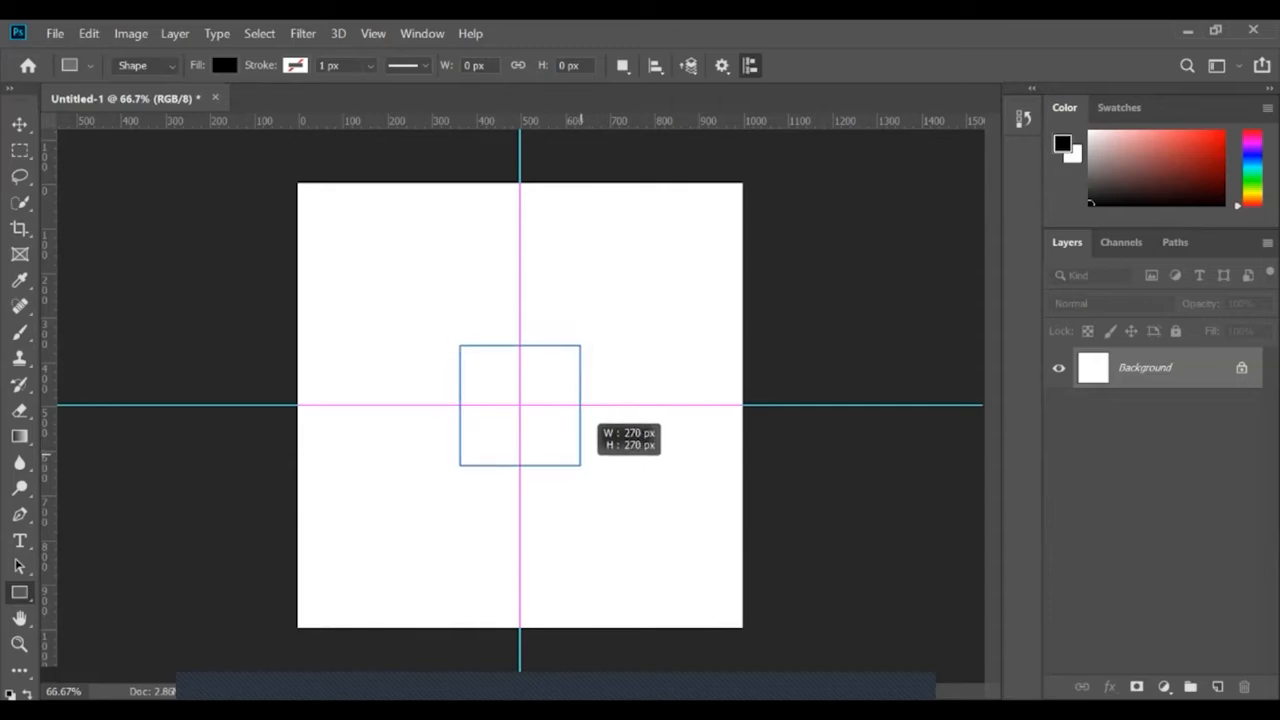
drag(580, 465, 587, 472)
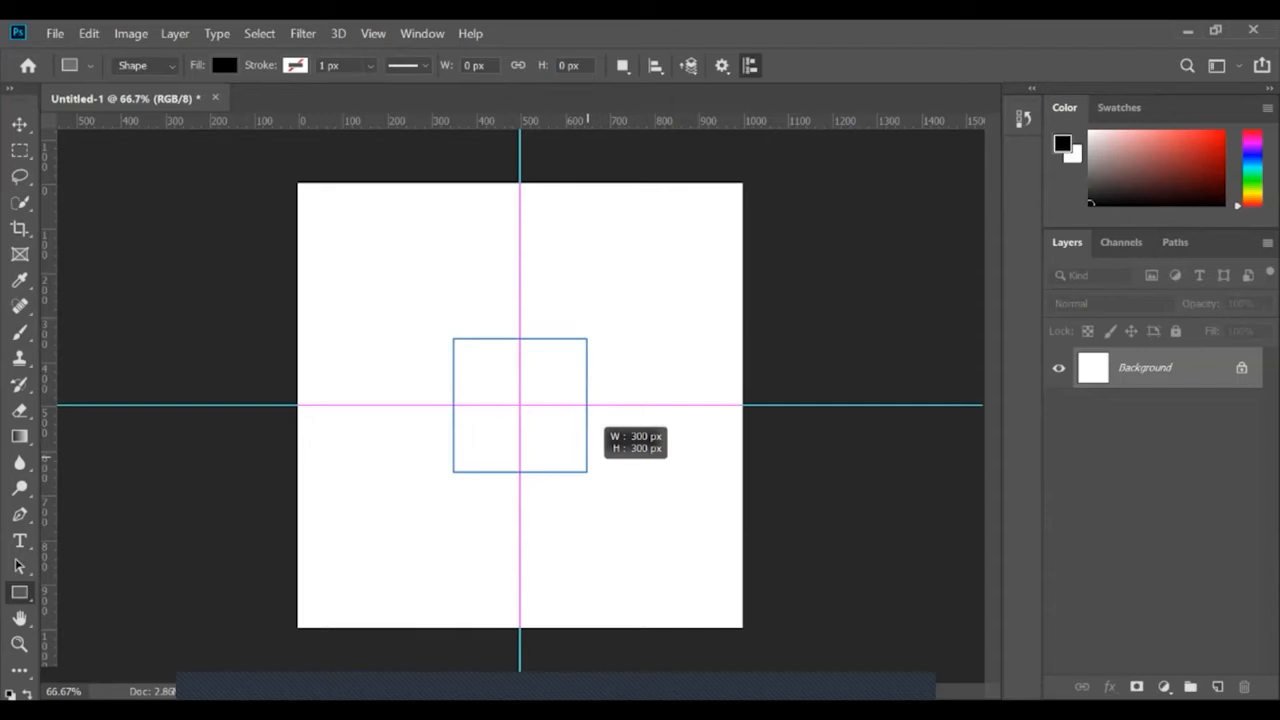
drag(587, 472, 587, 472)
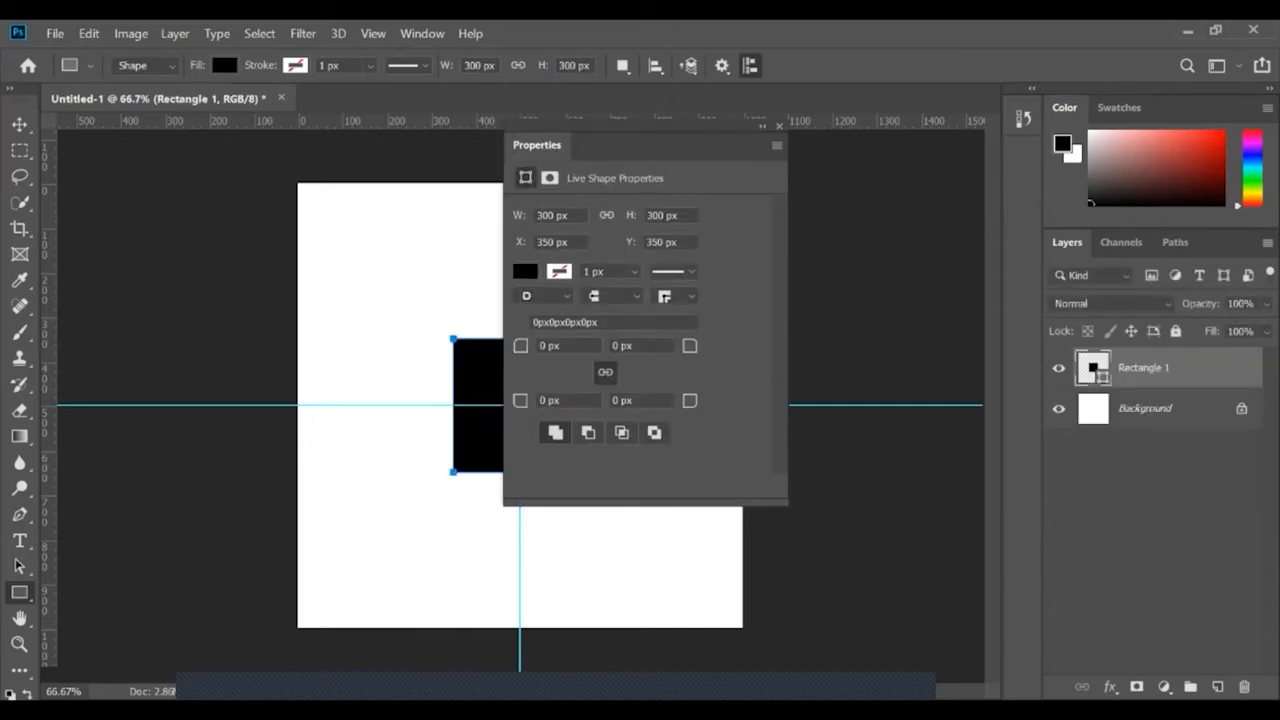
click(779, 126)
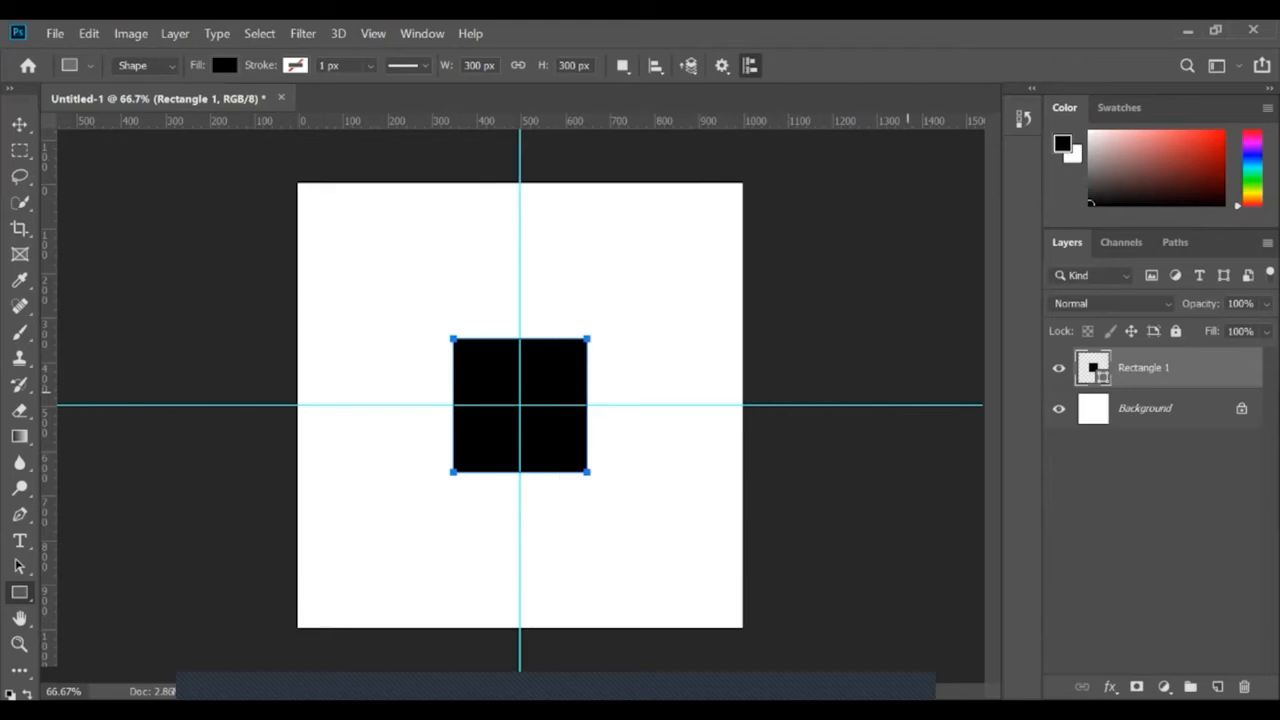
Put the 300 px square into Free Transform for a close-up edit.
key(v)
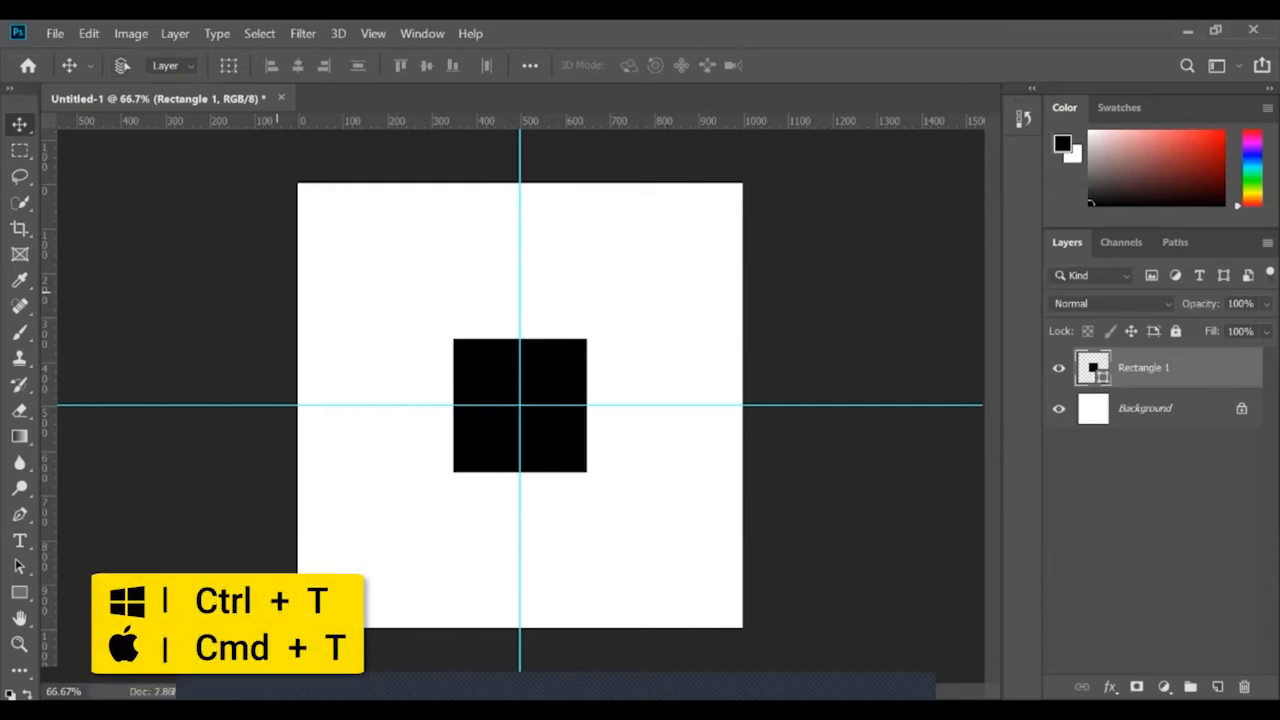
key(ctrl+t)
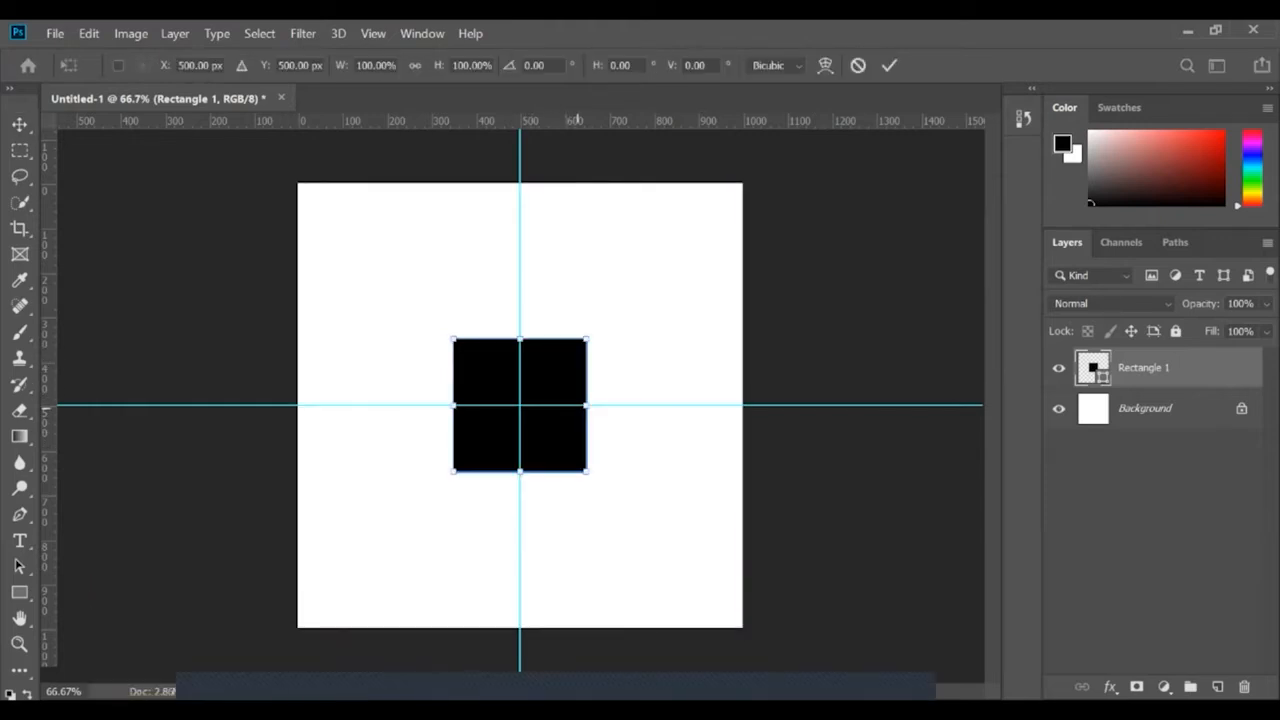
key(ctrl+plus)
key(ctrl+plus)
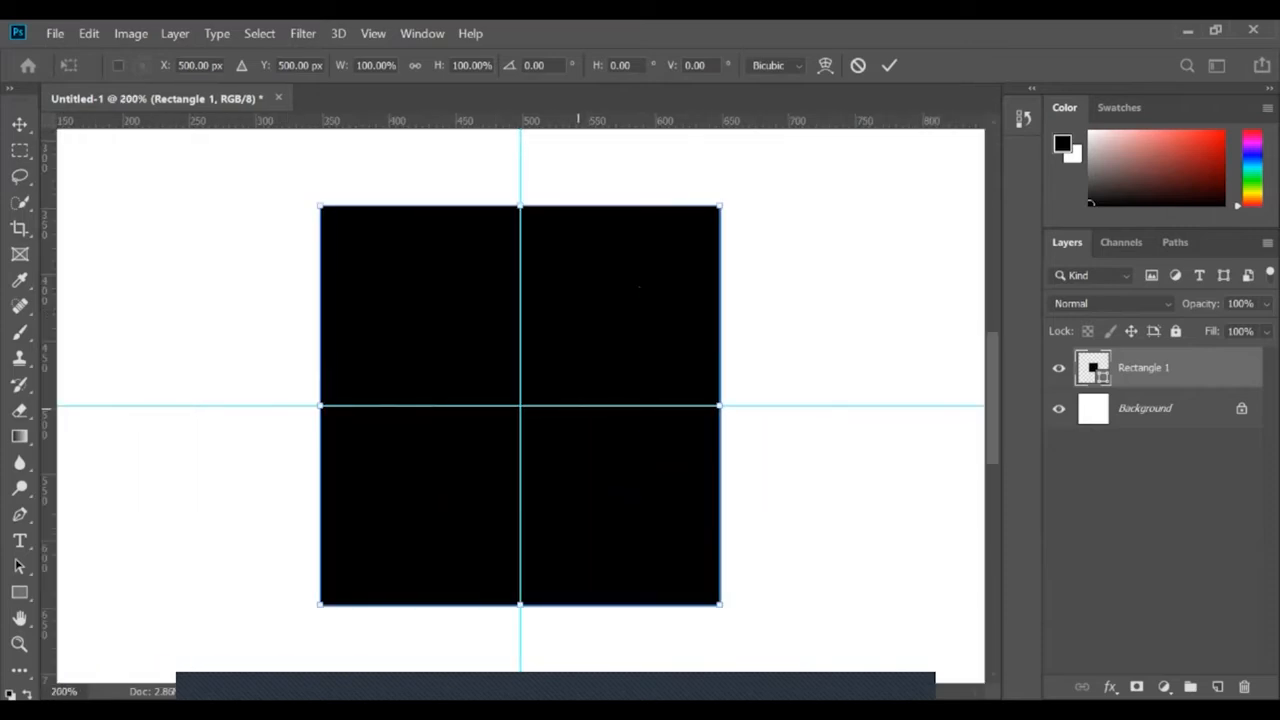
key(ctrl+minus)
key(ctrl+plus)
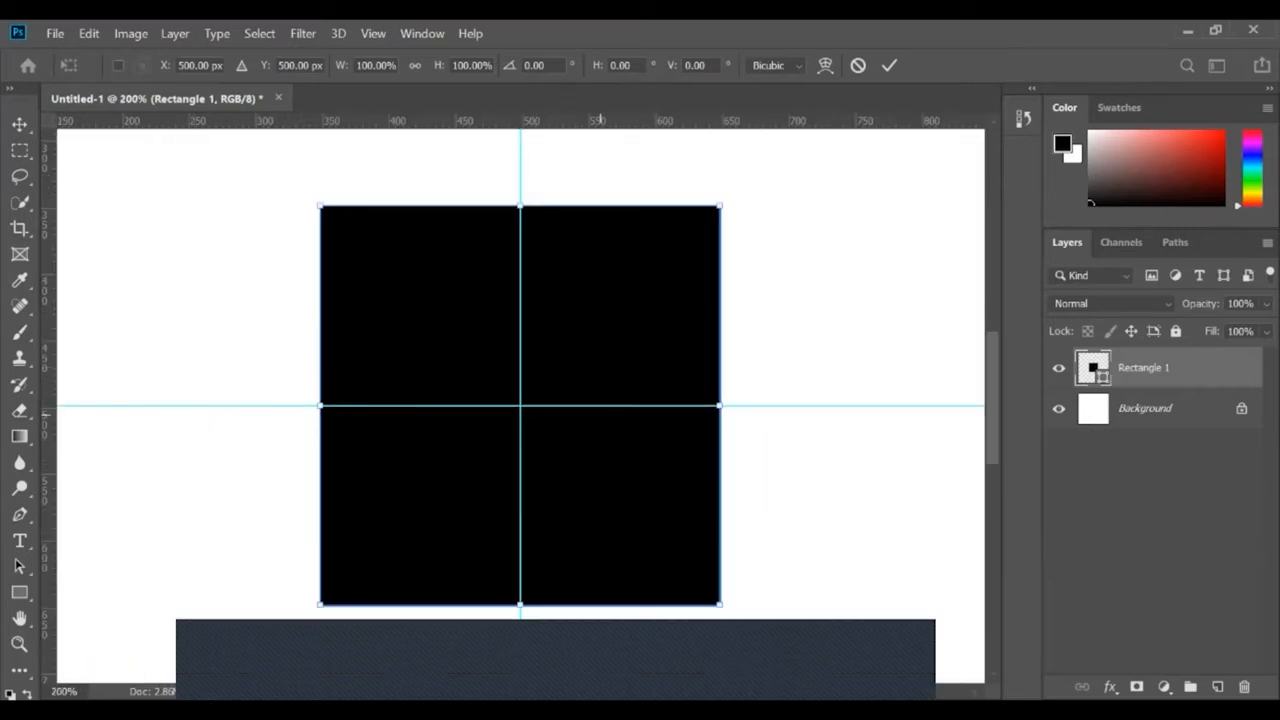
Hide the guides.
click(373, 33)
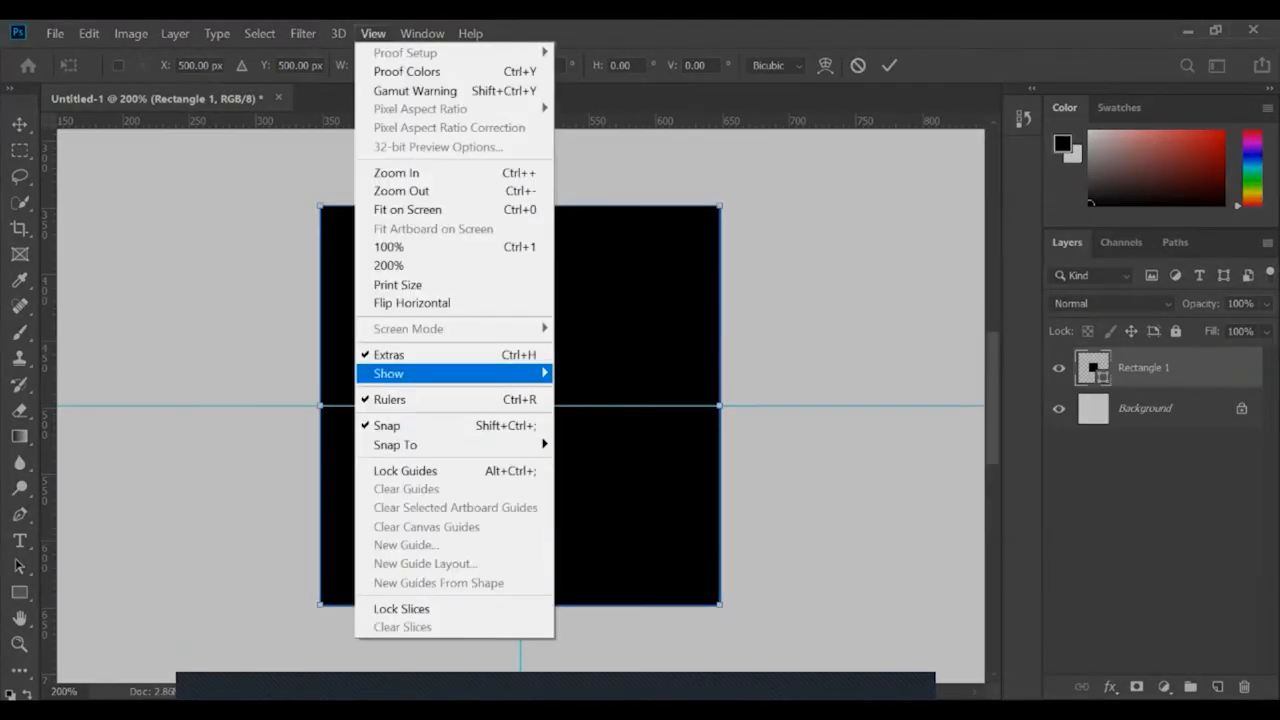
mouse_move(388, 373)
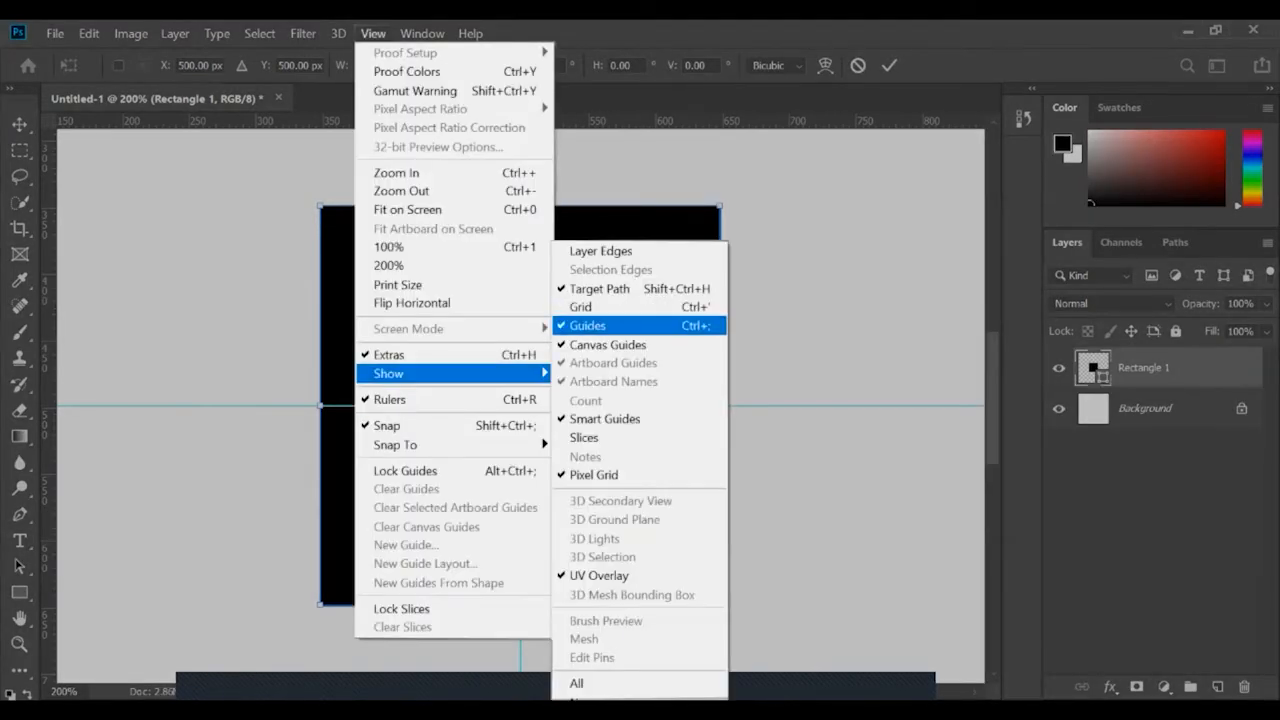
click(607, 325)
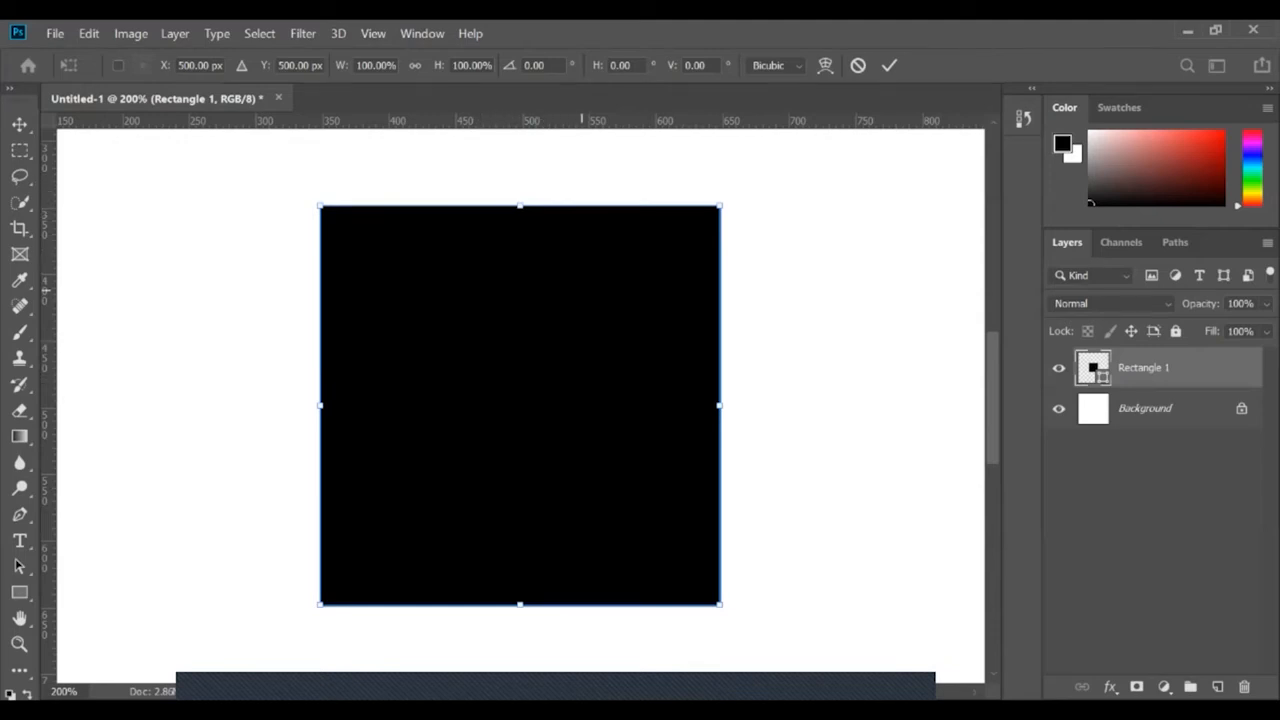
Scale the square proportionally about its center to about 94.67%, undoing trial width-only and height-only resizing beforehand.
right_click(581, 305)
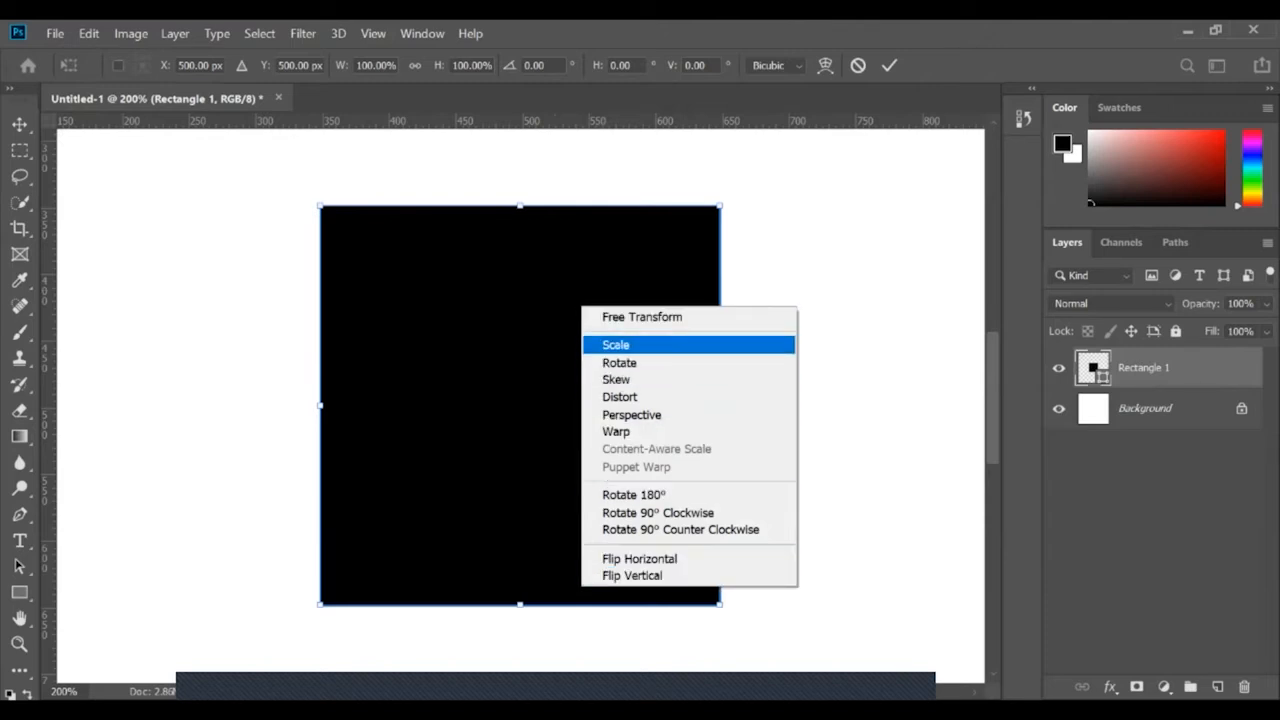
click(616, 345)
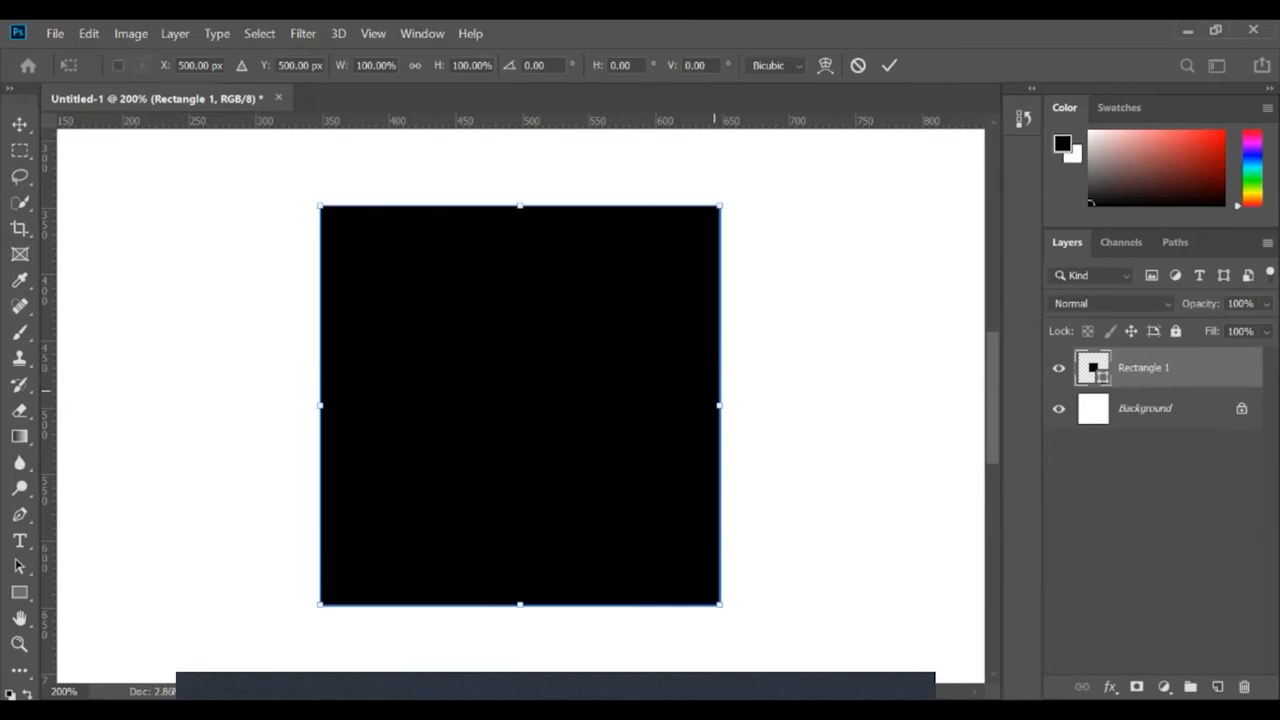
drag(720, 393, 499, 393)
key(ctrl+z)
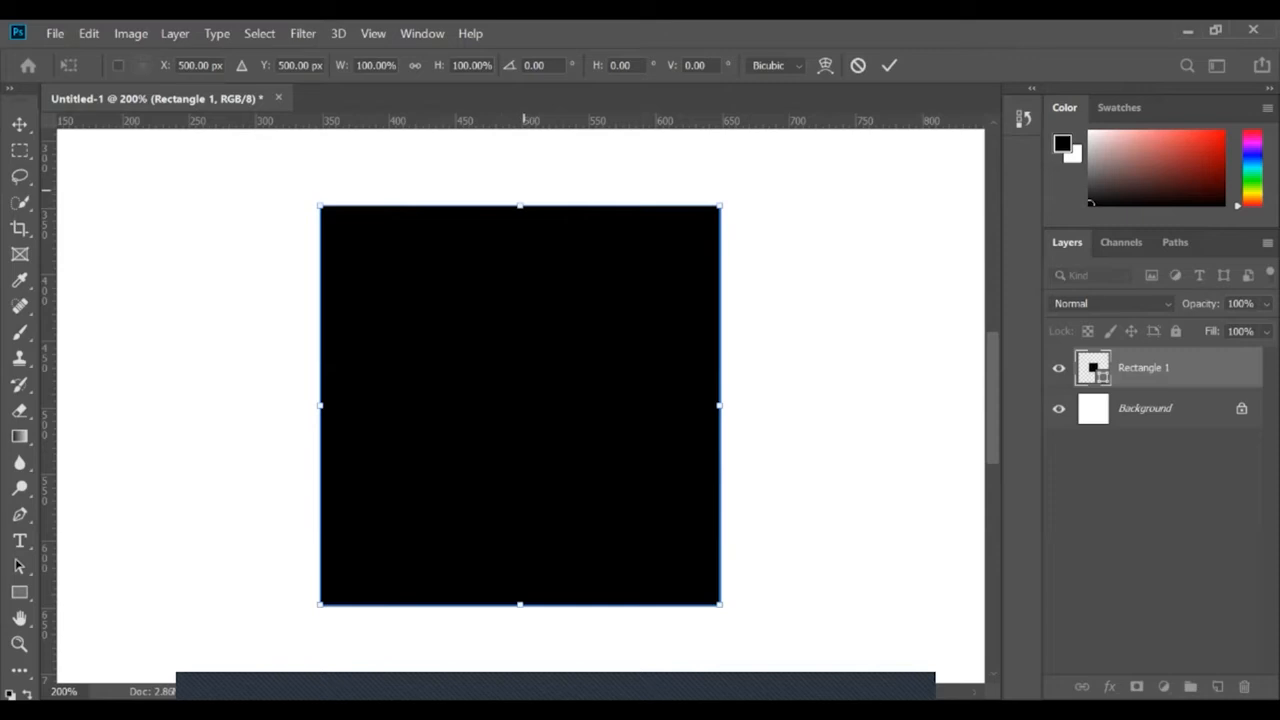
drag(526, 205, 537, 448)
key(ctrl+z)
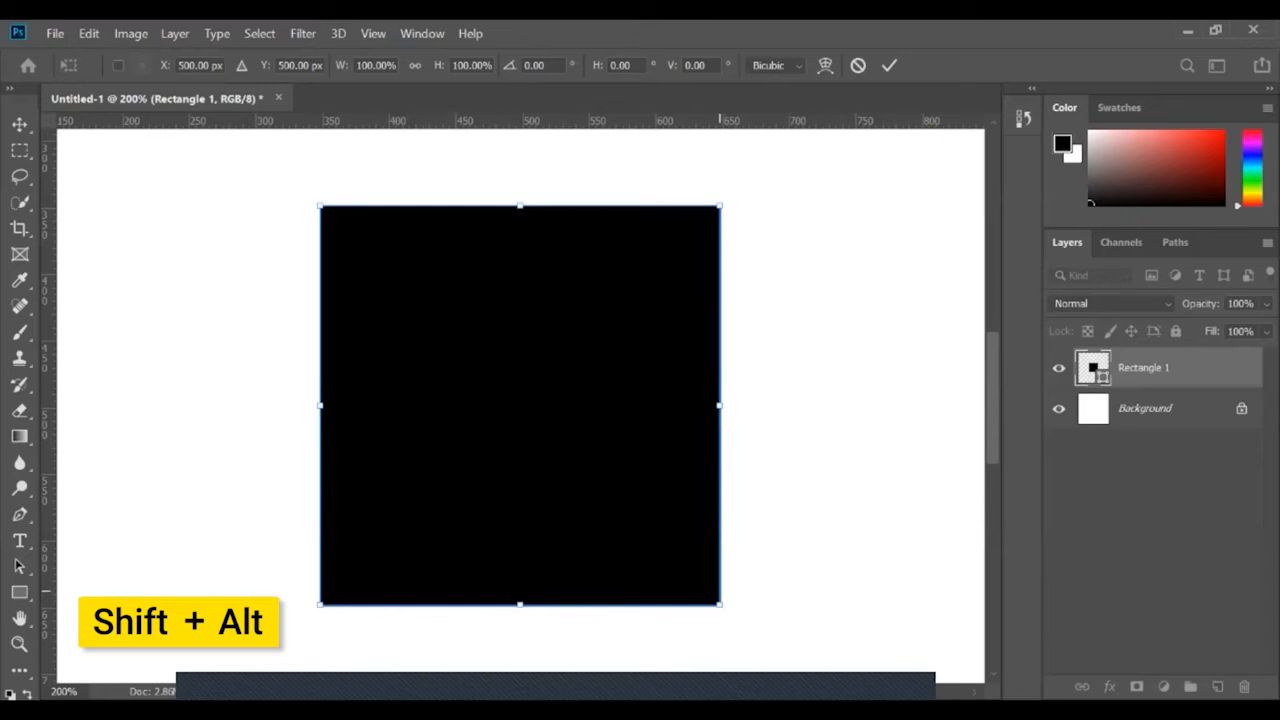
mouse_move(720, 604)
mouse_down()
mouse_move(582, 466)
mouse_move(740, 625)
mouse_move(597, 483)
mouse_move(717, 603)
mouse_move(710, 594)
mouse_up()
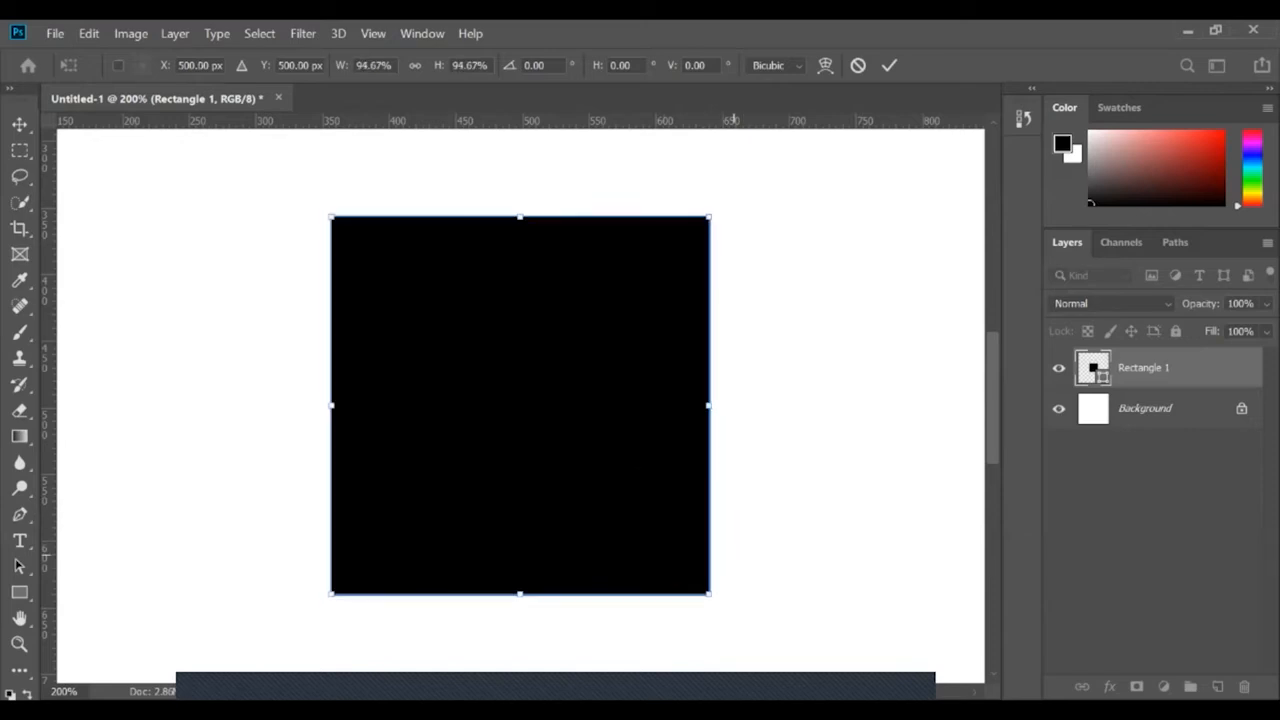
Try rotating the square about its center to 15°, and undo the rotation.
right_click(618, 403)
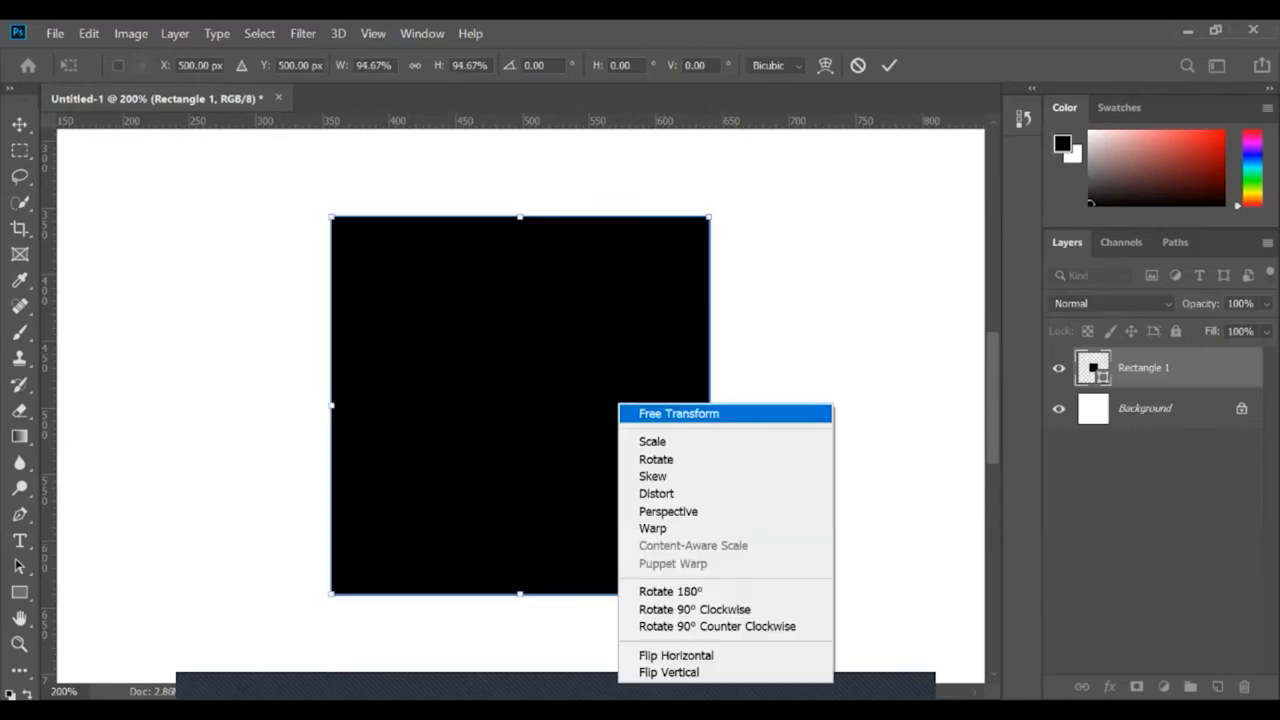
click(683, 459)
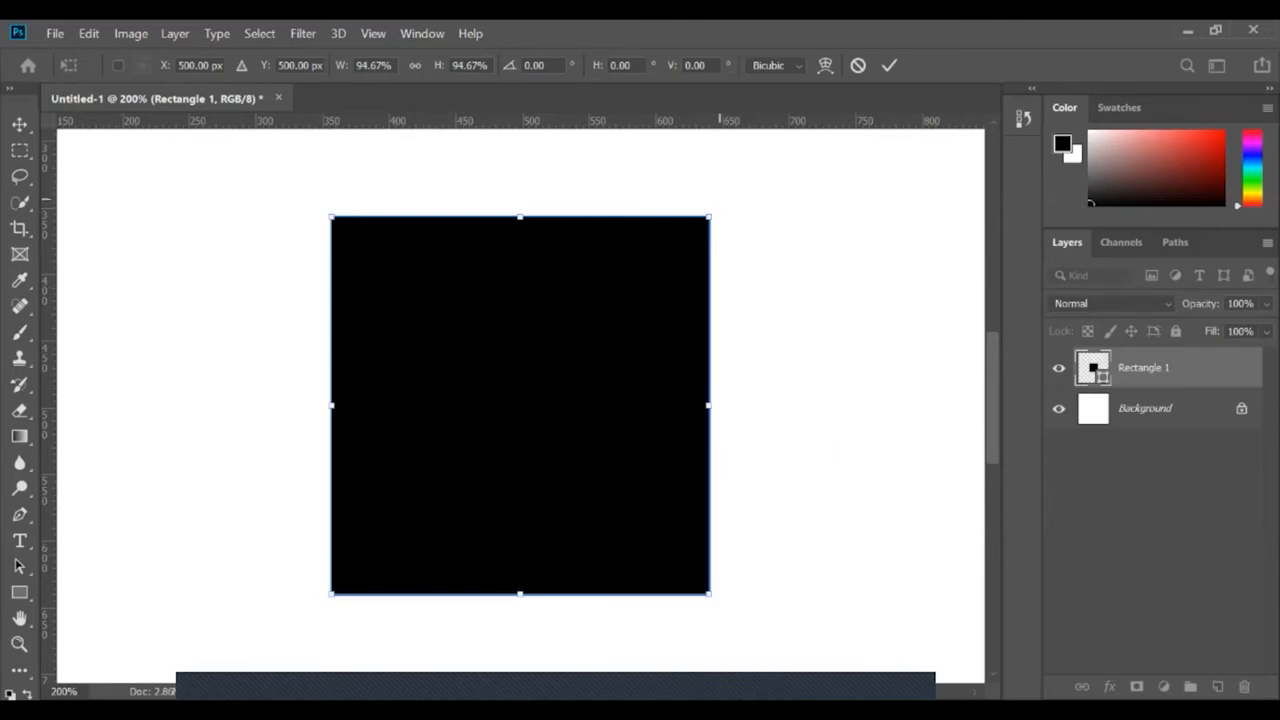
mouse_move(722, 195)
mouse_down()
mouse_move(752, 238)
mouse_move(775, 340)
mouse_move(738, 440)
mouse_move(660, 495)
mouse_move(524, 472)
mouse_move(482, 392)
mouse_move(494, 447)
mouse_move(676, 421)
mouse_move(682, 447)
mouse_move(490, 430)
mouse_move(580, 371)
mouse_move(568, 368)
mouse_move(608, 380)
mouse_move(569, 374)
mouse_move(729, 349)
mouse_move(563, 503)
mouse_move(529, 469)
mouse_move(514, 426)
mouse_move(523, 400)
mouse_move(575, 377)
mouse_up()
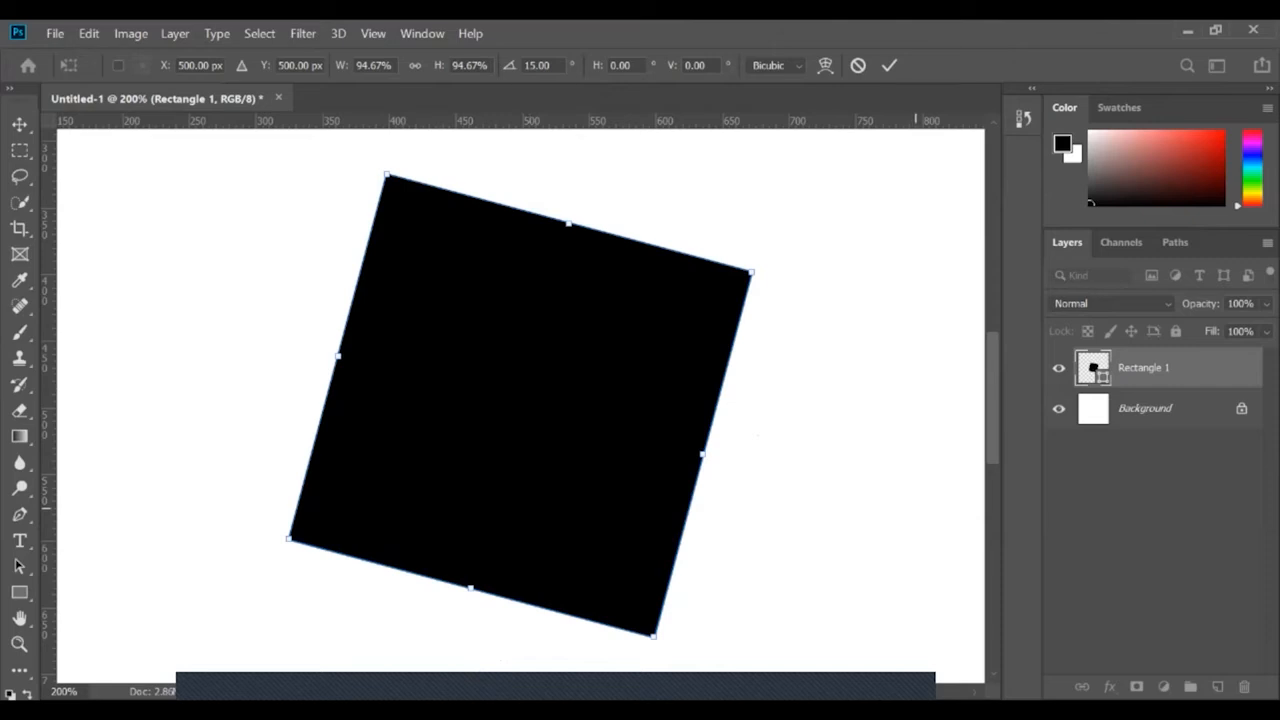
key(ctrl+z)
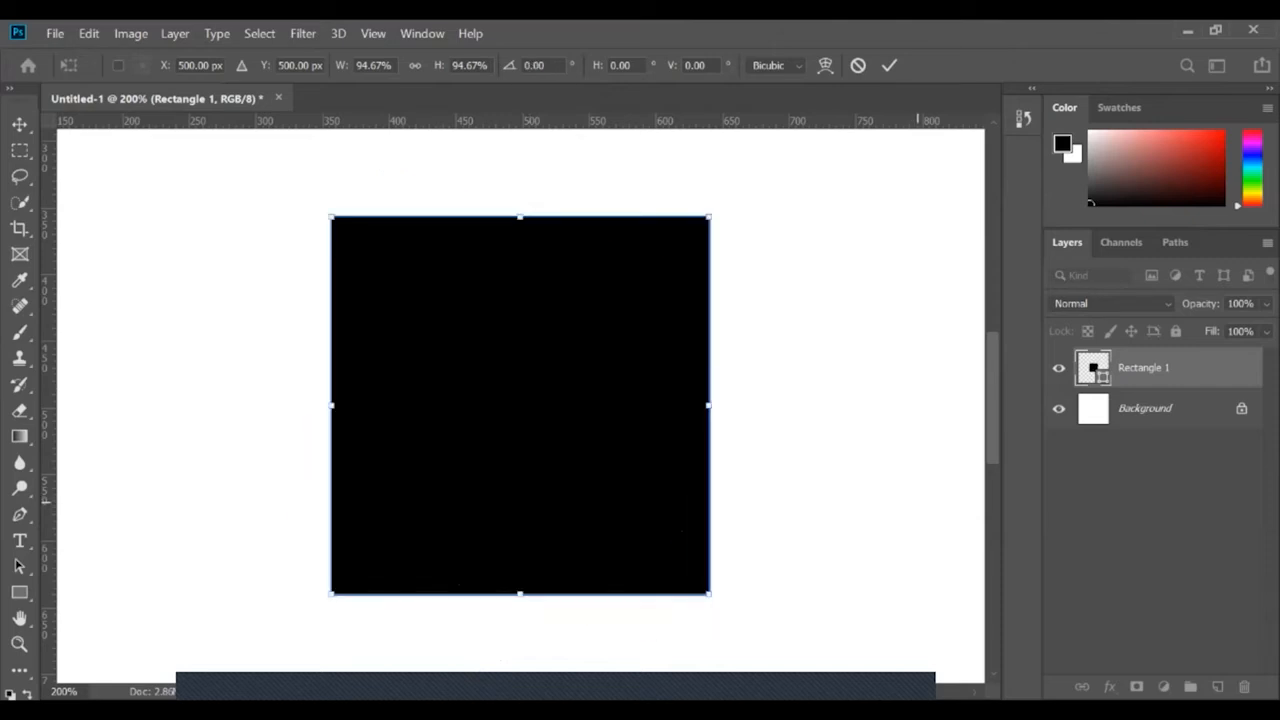
Skew the square sideways by its top edge and back, and nudge its right edge slightly upward.
right_click(636, 352)
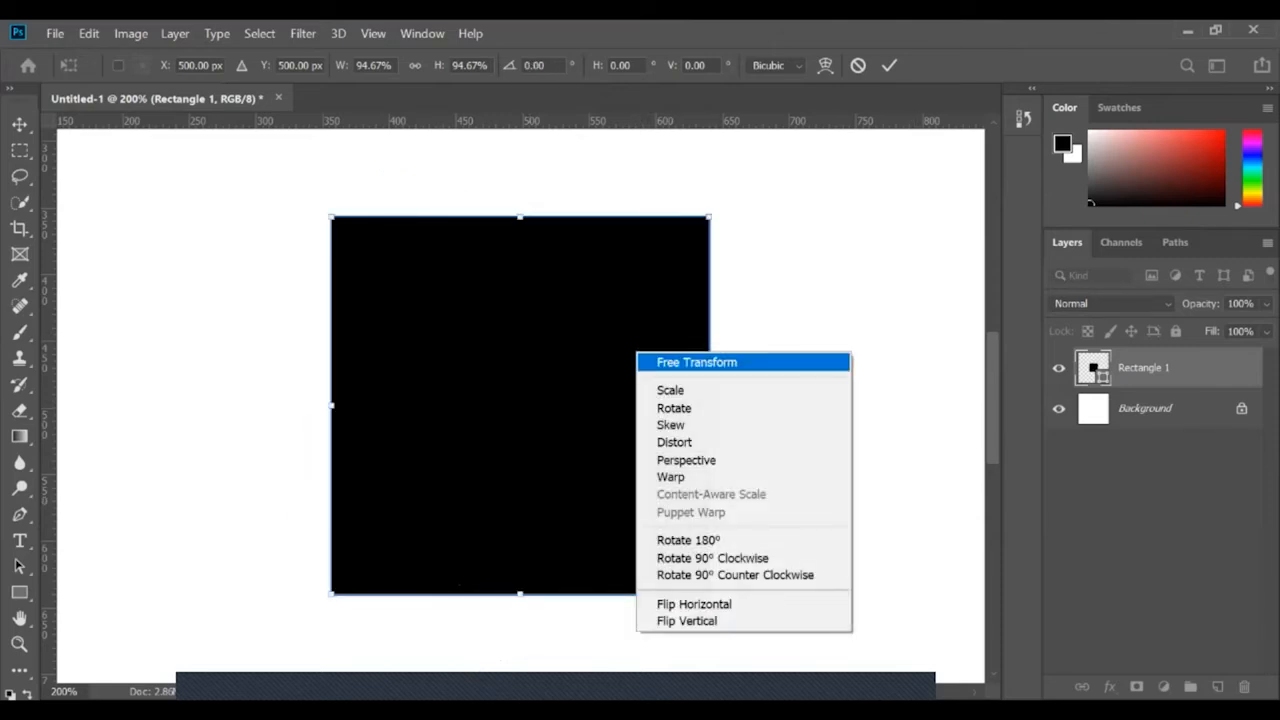
click(670, 425)
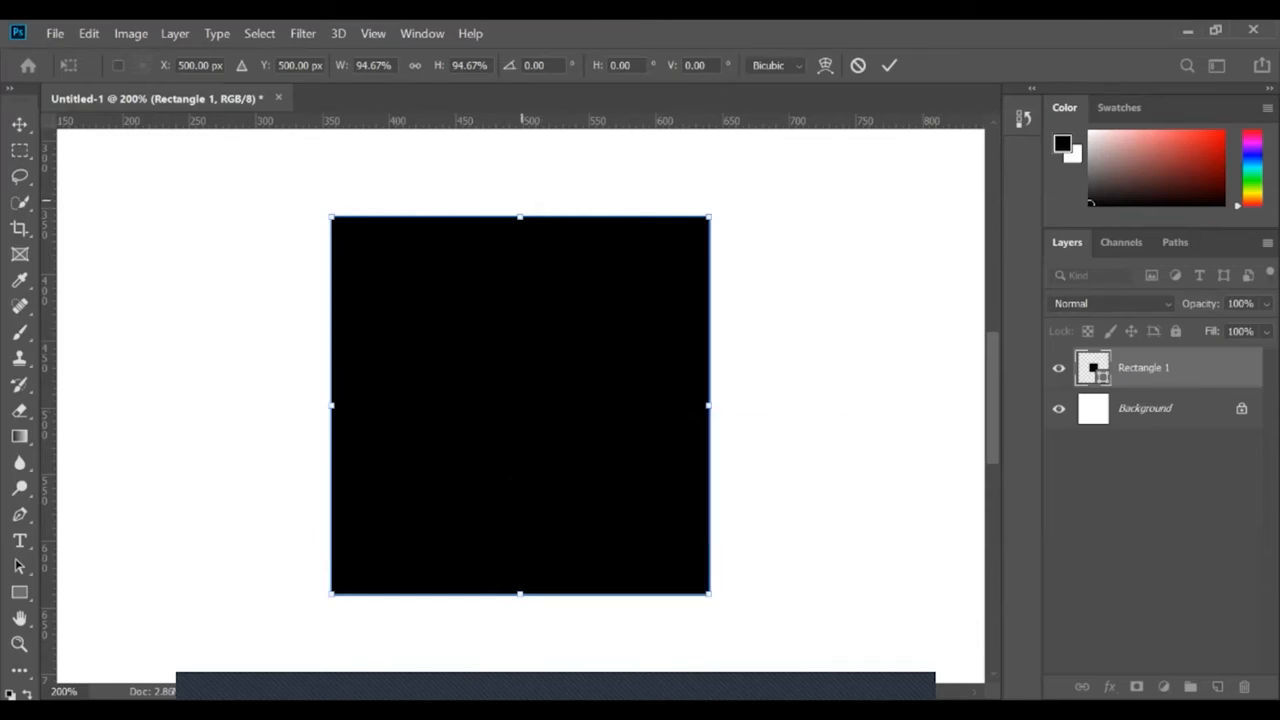
drag(520, 216, 373, 216)
drag(604, 216, 520, 216)
mouse_move(708, 405)
mouse_down()
mouse_move(710, 478)
mouse_move(708, 330)
mouse_move(707, 448)
mouse_move(709, 404)
mouse_up()
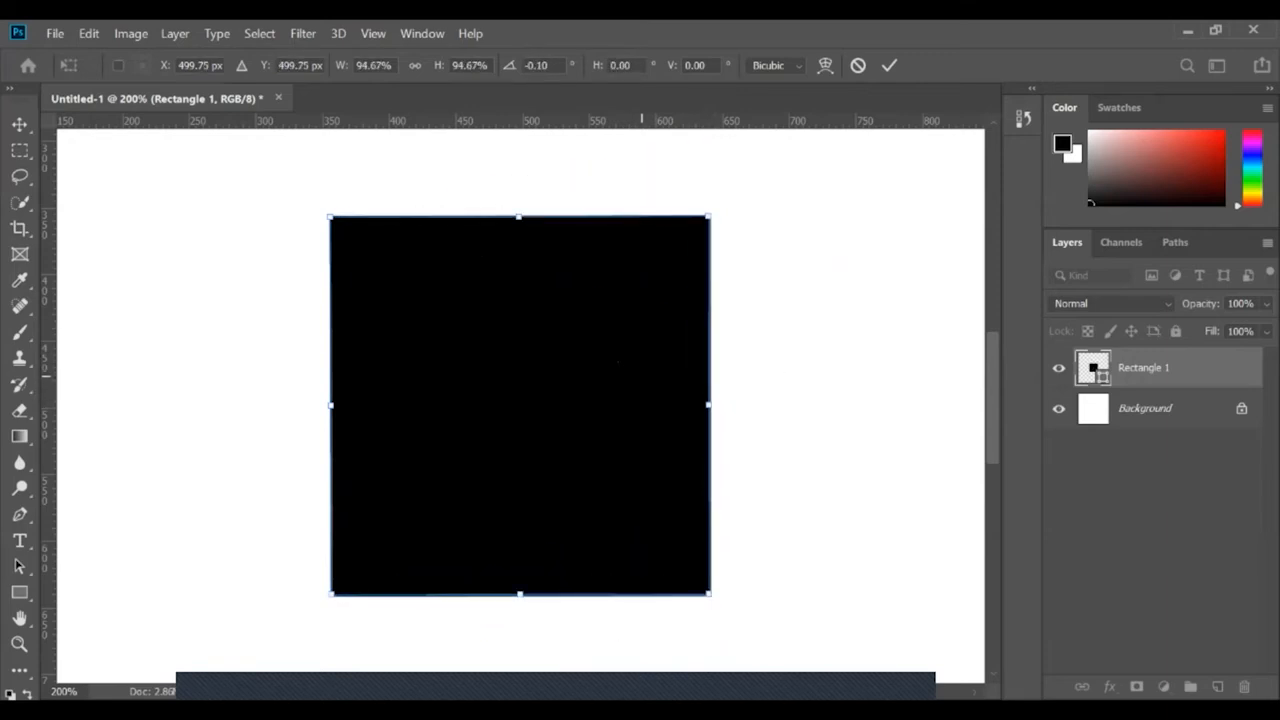
Distort the square freely by pulling its two upper corners inward and down, each by a different amount.
right_click(641, 391)
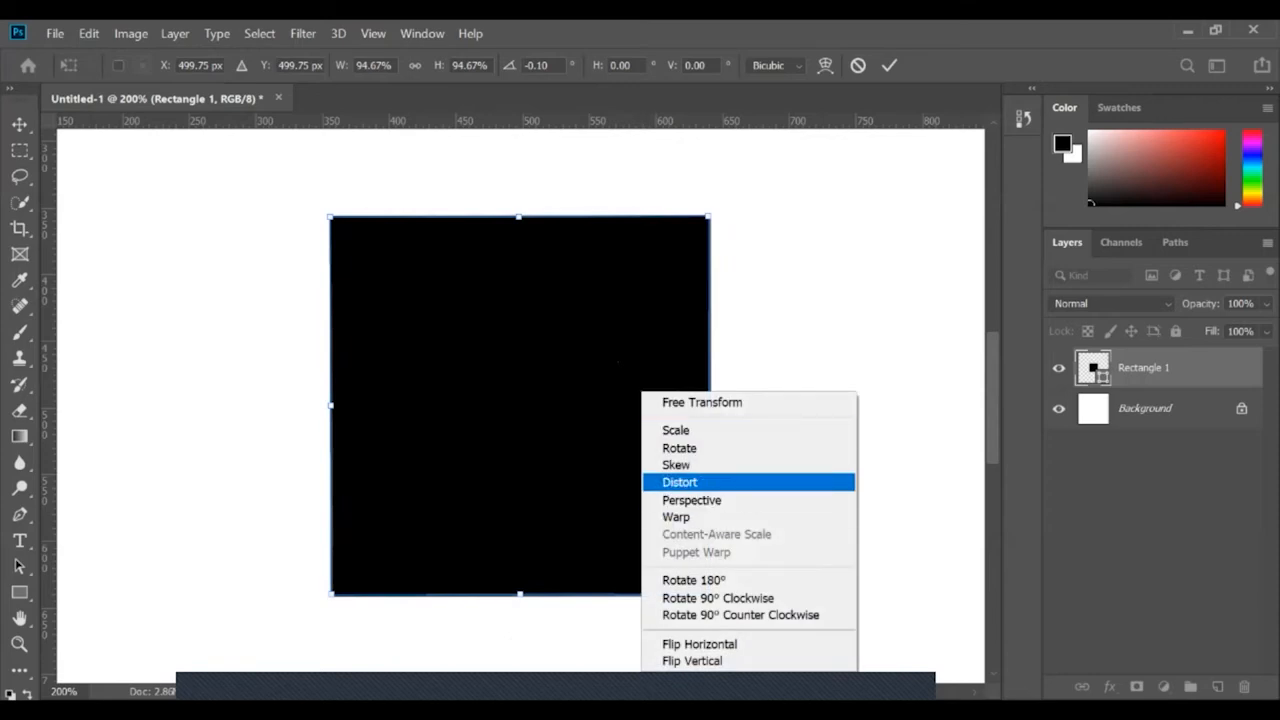
click(680, 482)
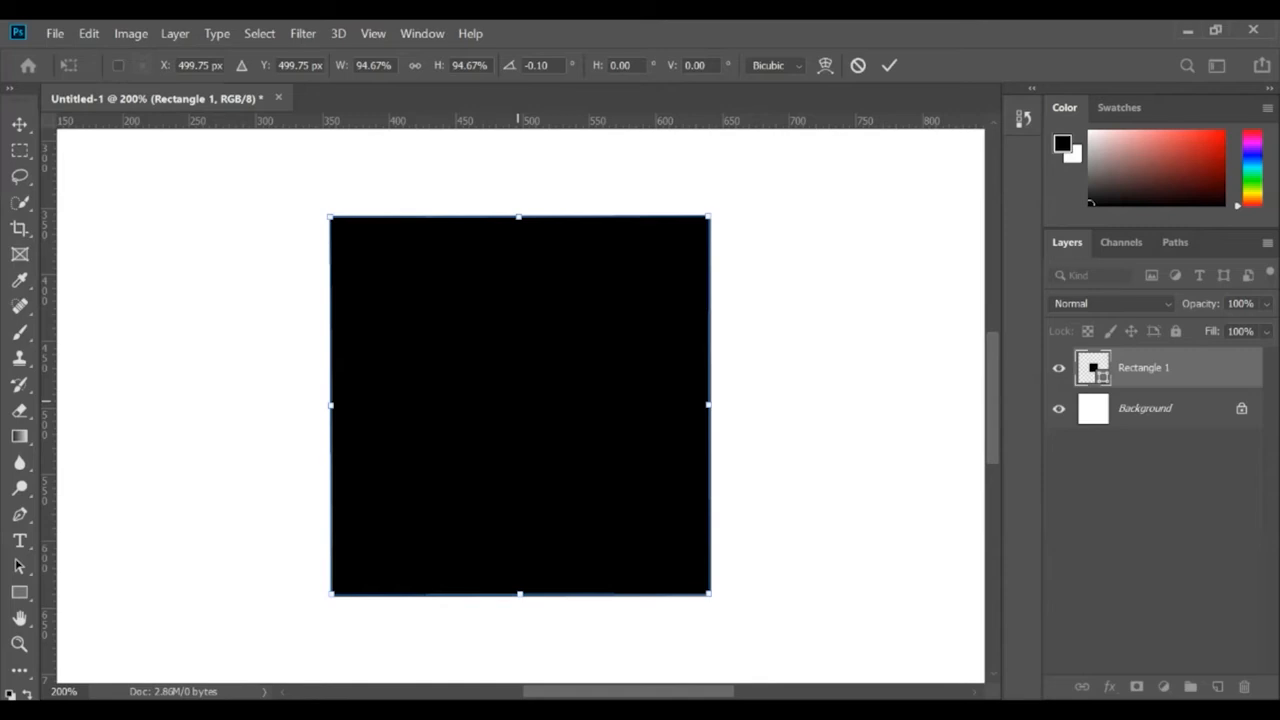
key(ctrl+minus)
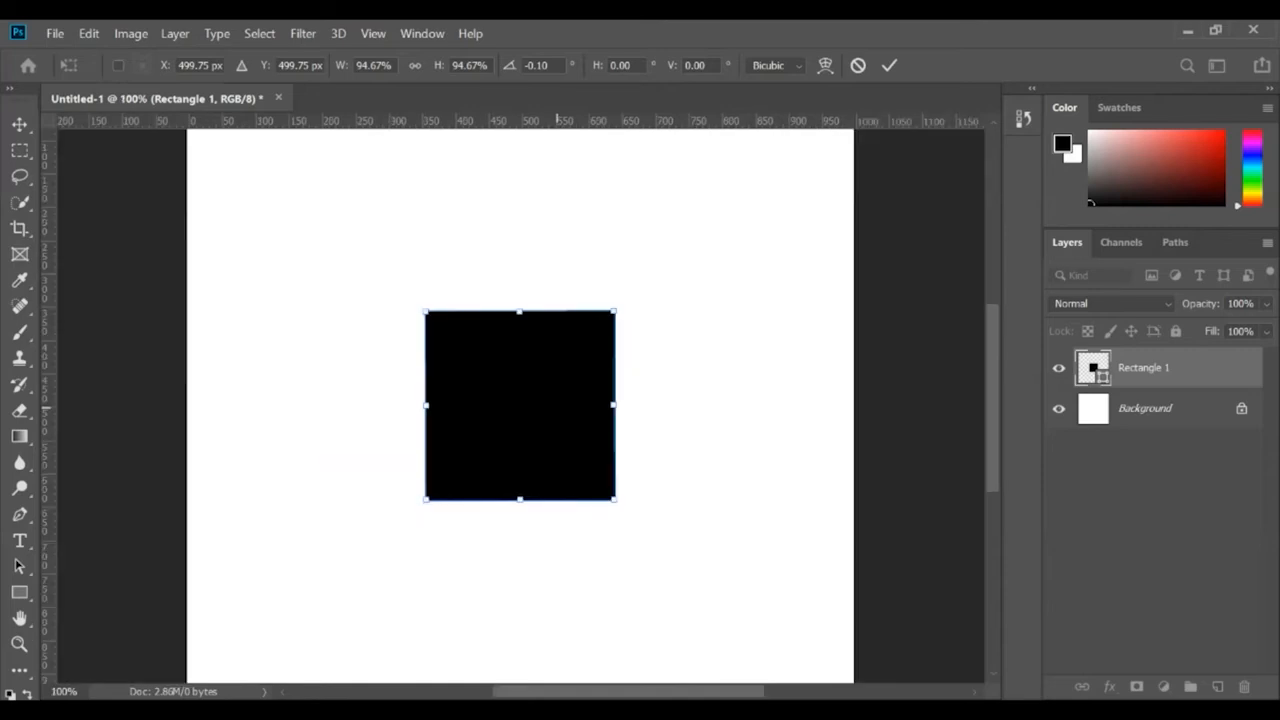
key(ctrl+plus)
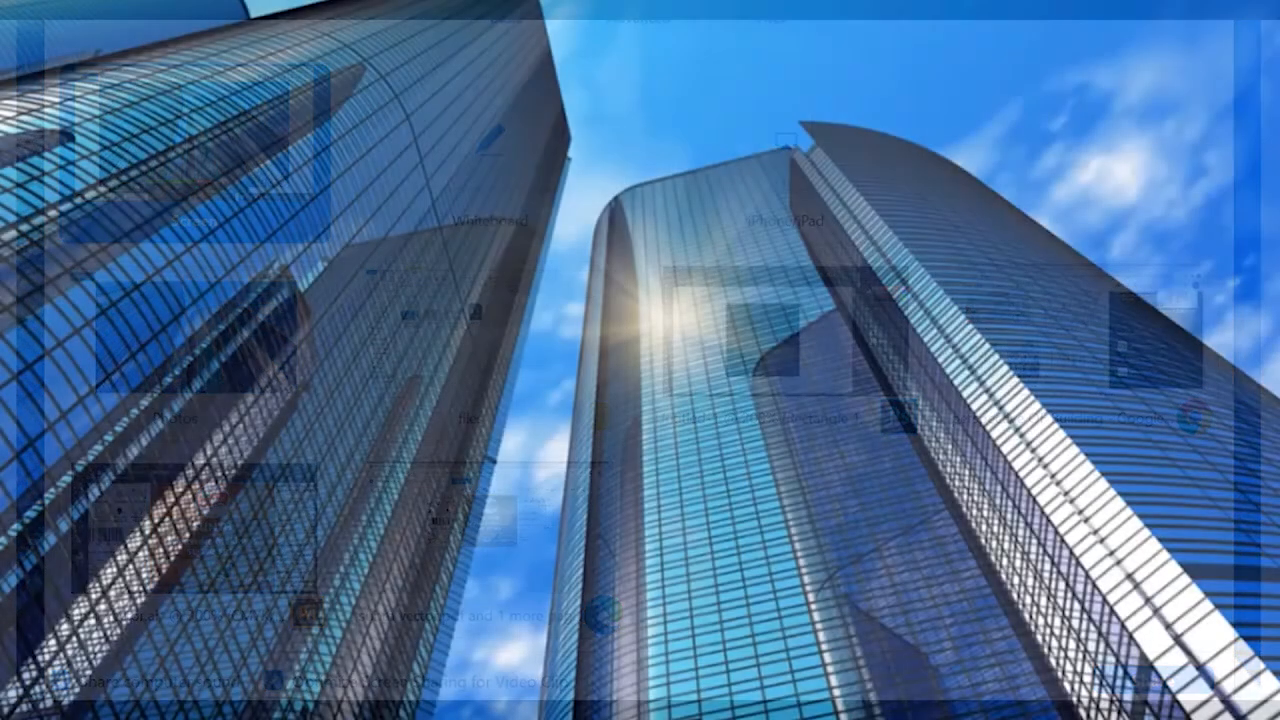
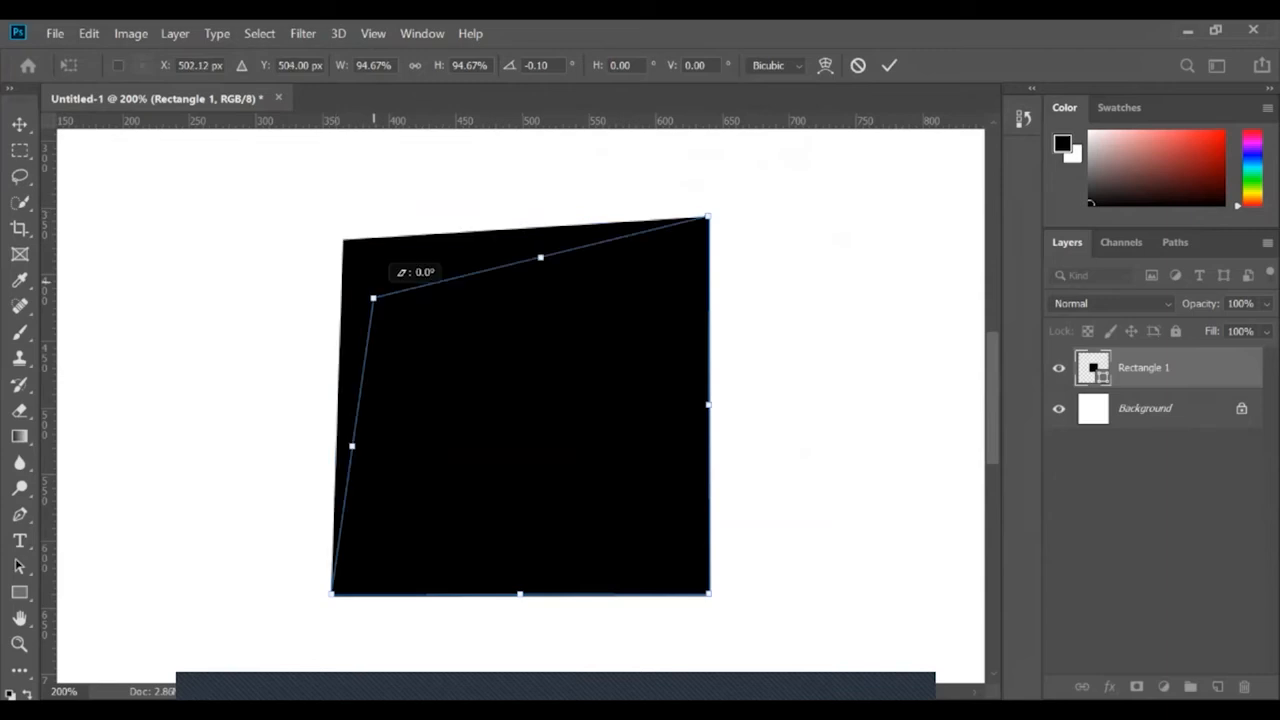
drag(708, 216, 609, 382)
scroll(607, 370, down, 1)
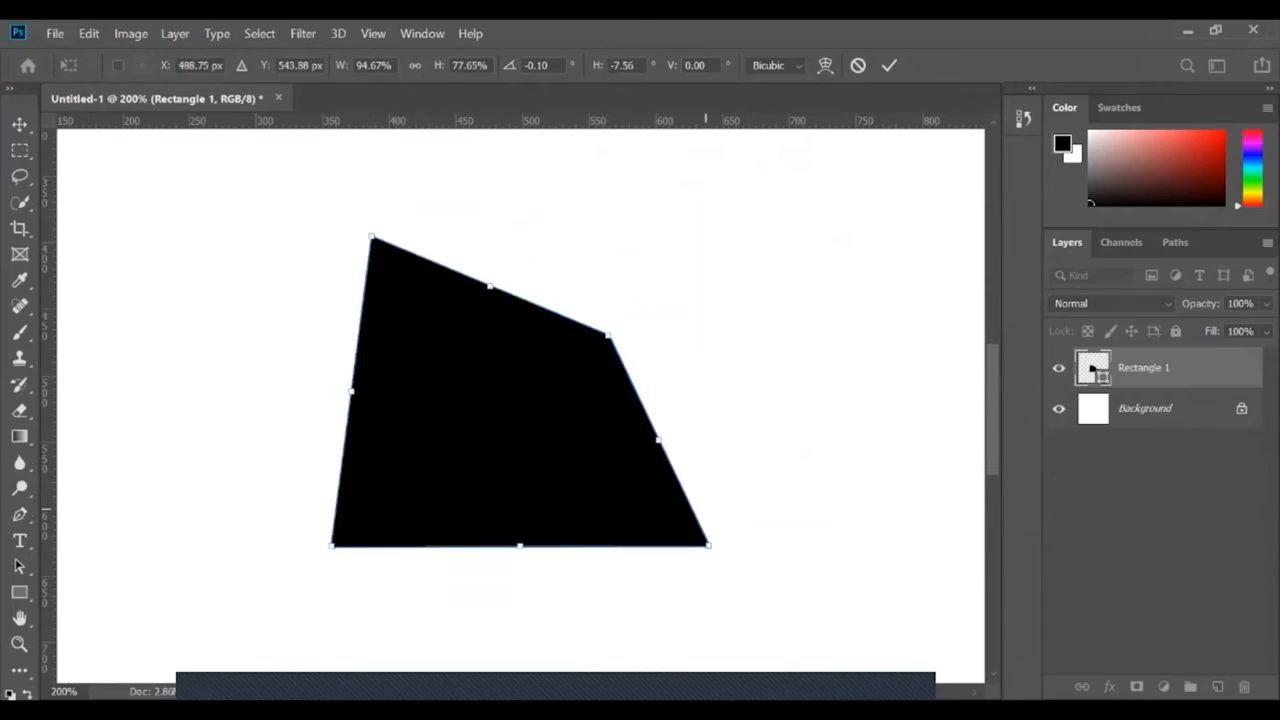
scroll(710, 400, down, 1)
scroll(720, 498, down, 3)
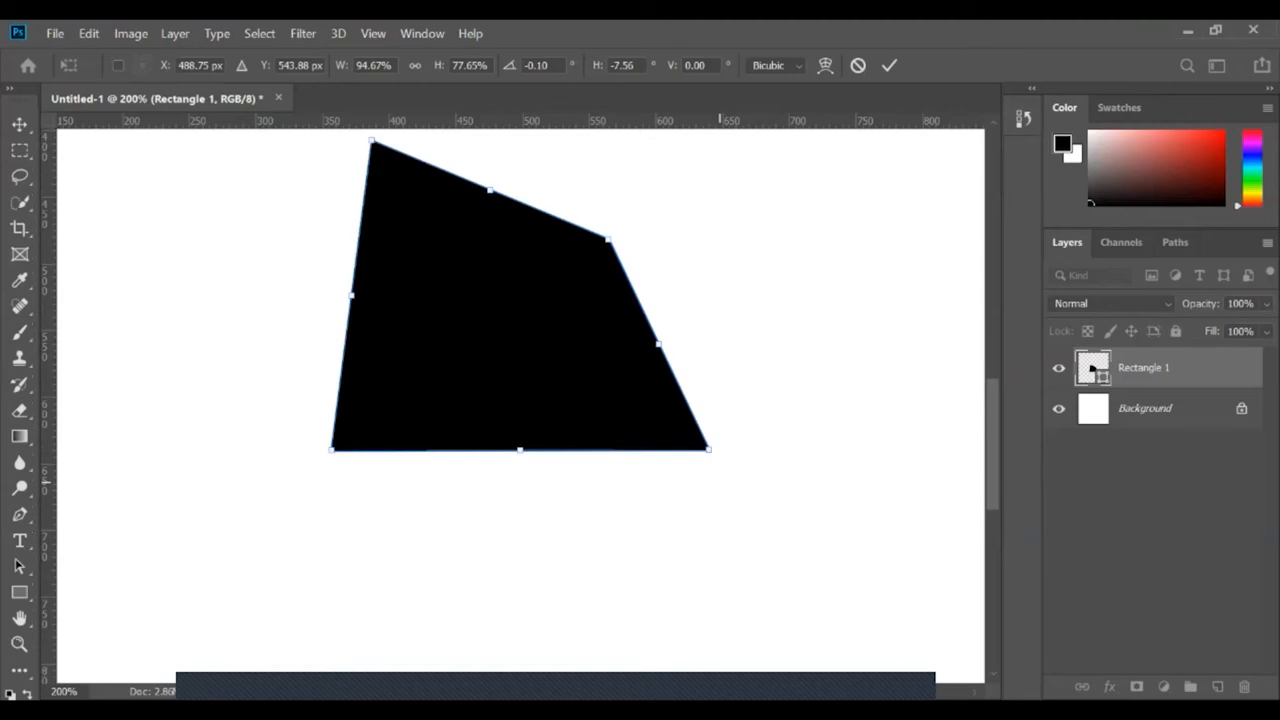
scroll(720, 498, up, 1)
Stretch the distorted shape's two lower corners out to the bottom corners of the canvas.
key(ctrl+minus)
drag(614, 403, 852, 640)
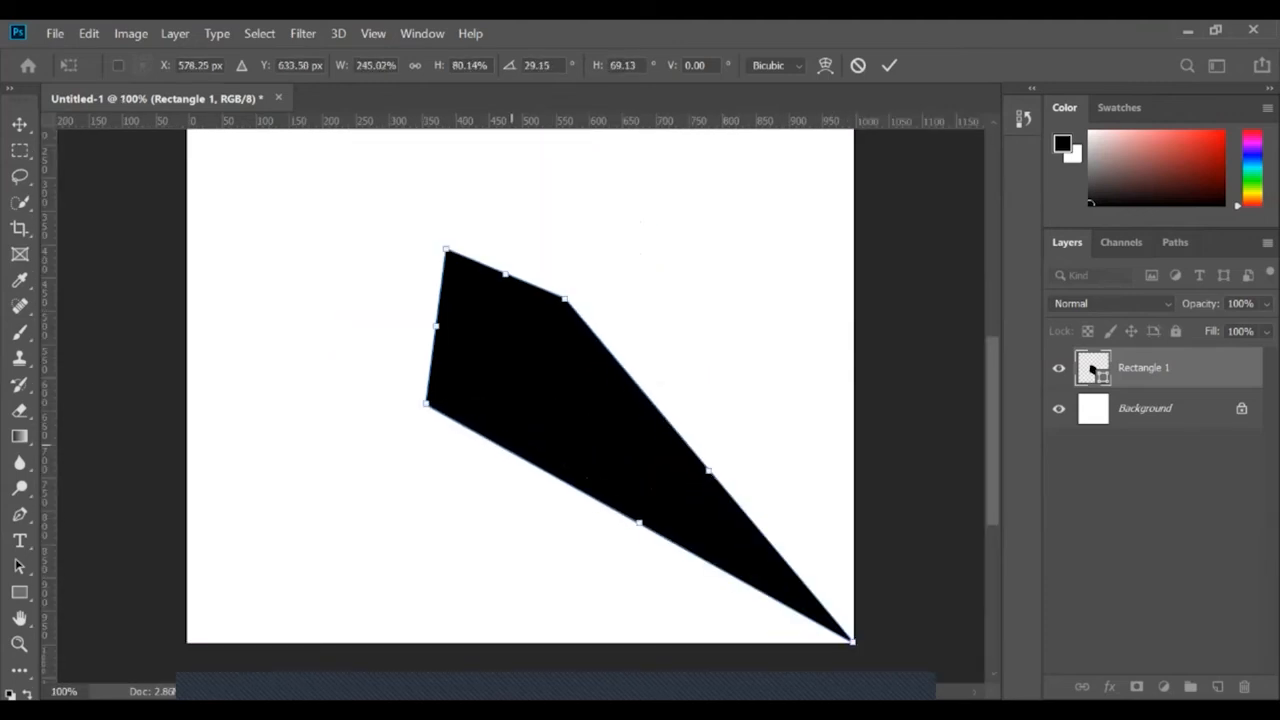
drag(427, 404, 188, 641)
Move the two upper corners into a short level top edge, forming a trapezoid, then apply the distortion and undo it.
drag(565, 298, 635, 413)
drag(446, 250, 457, 418)
drag(636, 415, 576, 421)
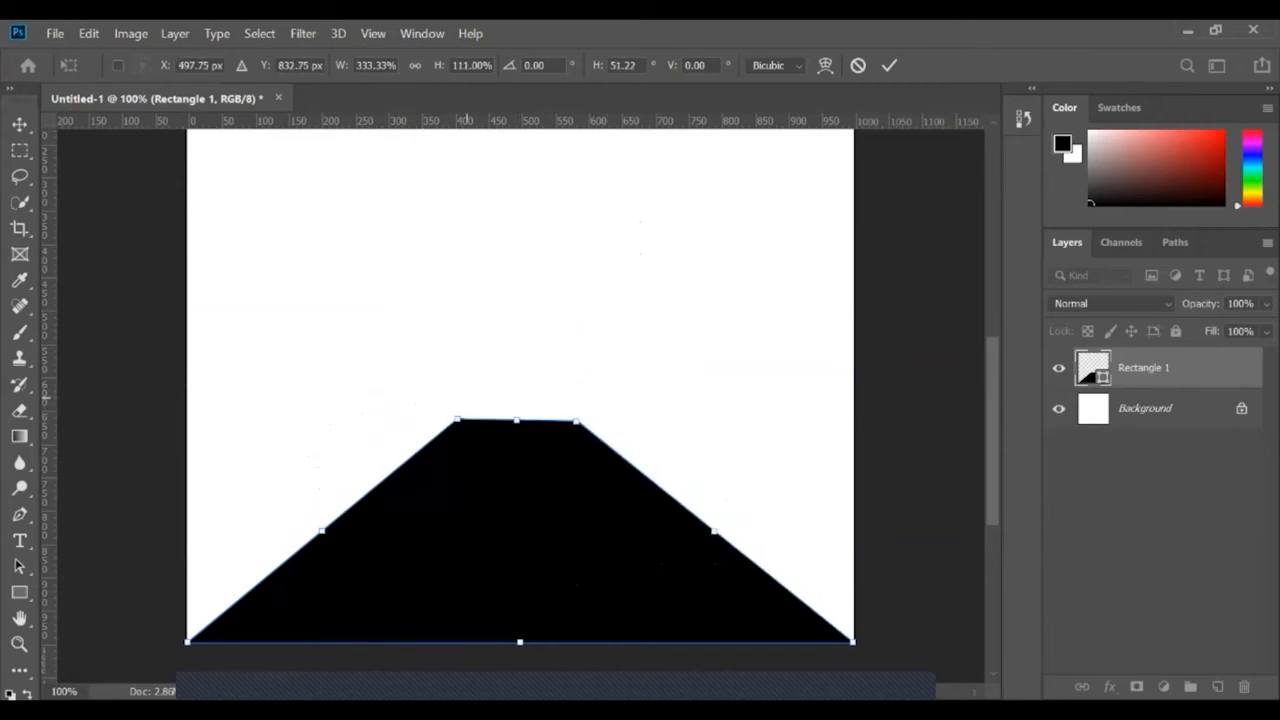
drag(457, 418, 499, 422)
drag(576, 421, 580, 422)
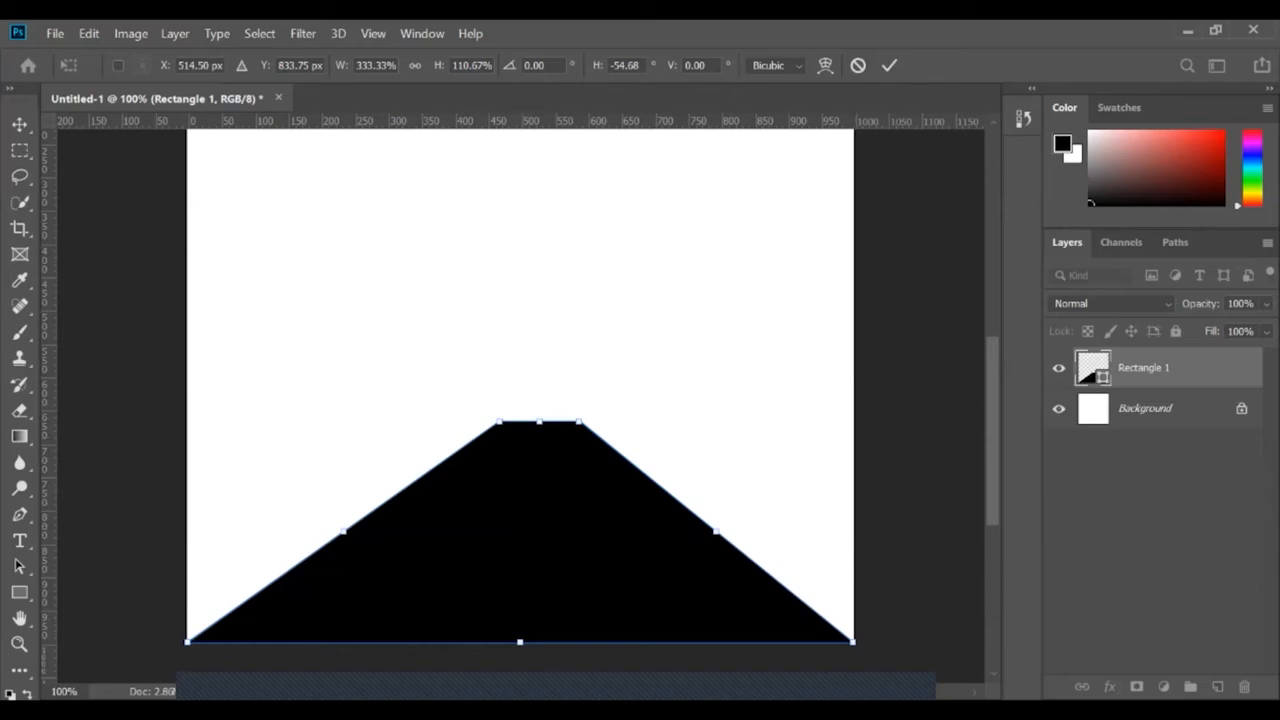
key(Return)
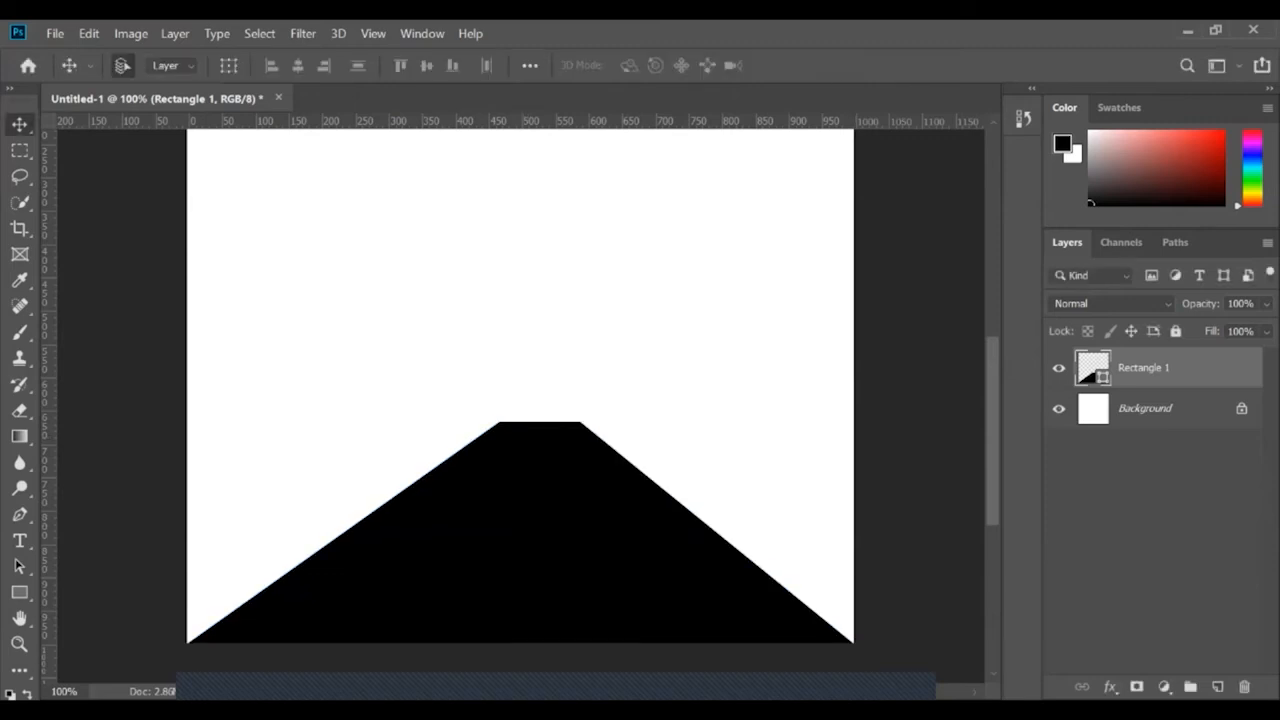
key(ctrl+z)
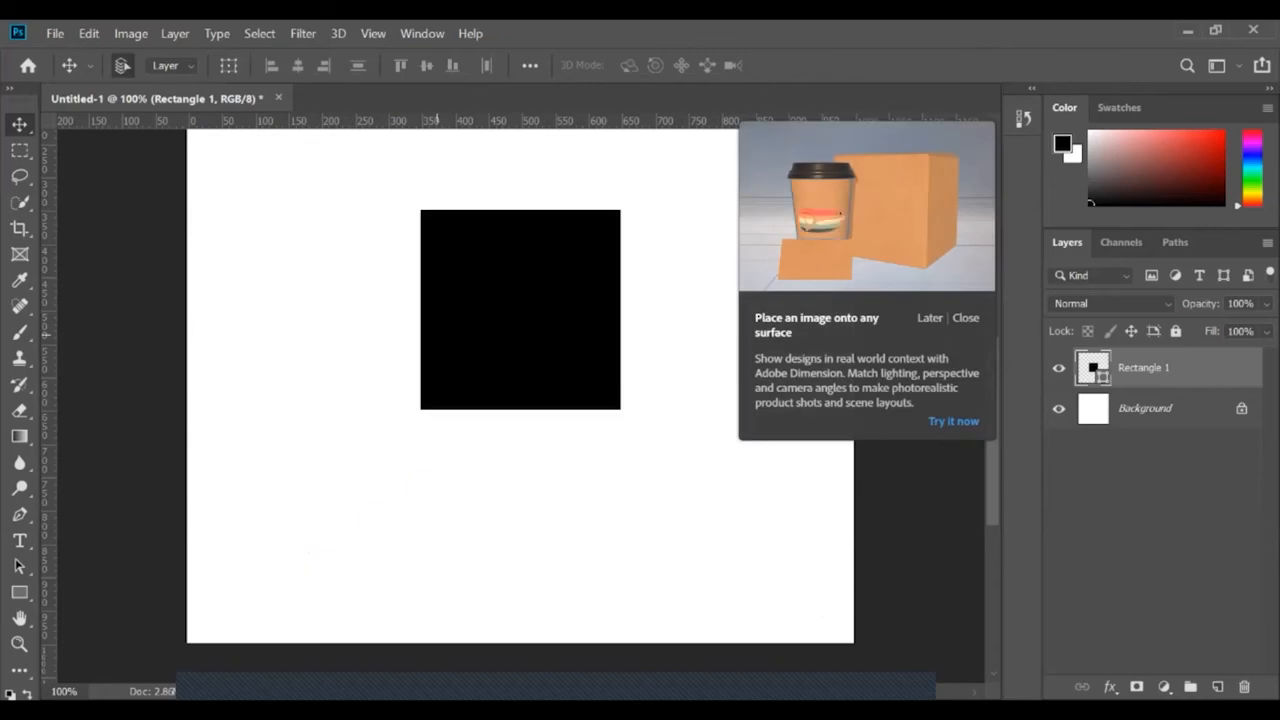
Try a Perspective transform that lengthens the square's right edge symmetrically, shift its corners diagonally, apply it, and undo it.
key(ctrl+t)
right_click(537, 314)
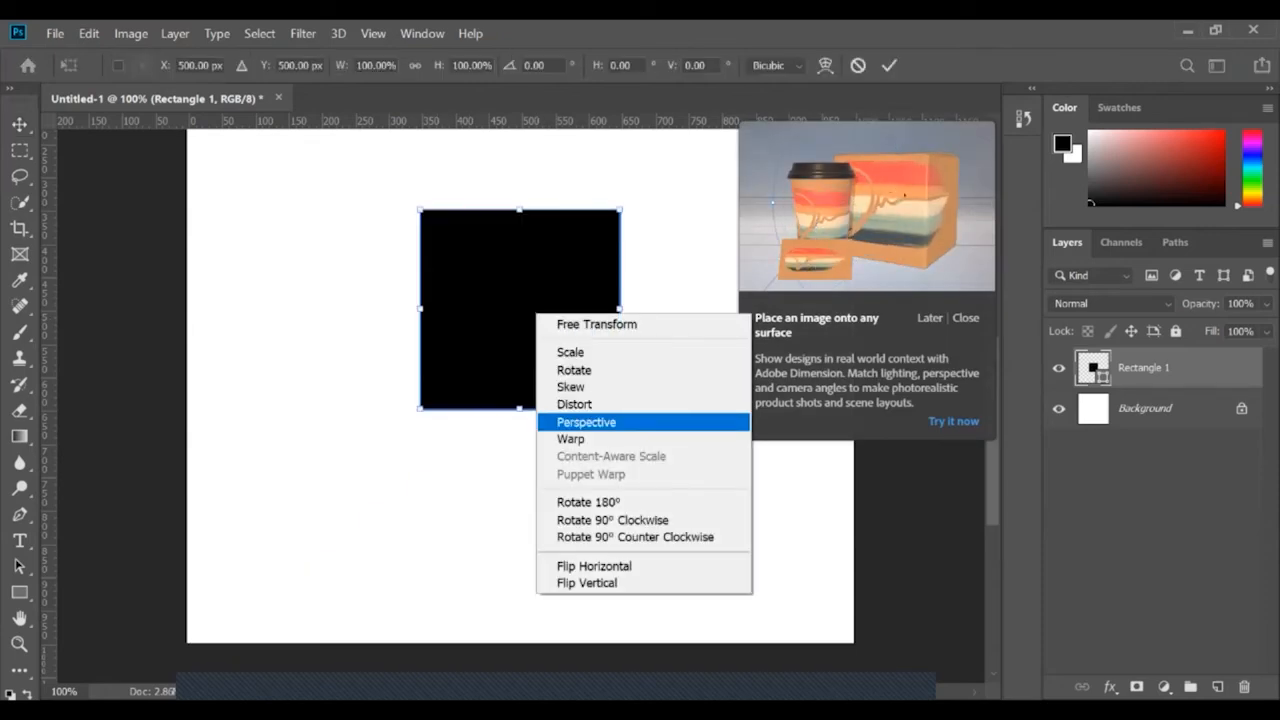
click(586, 422)
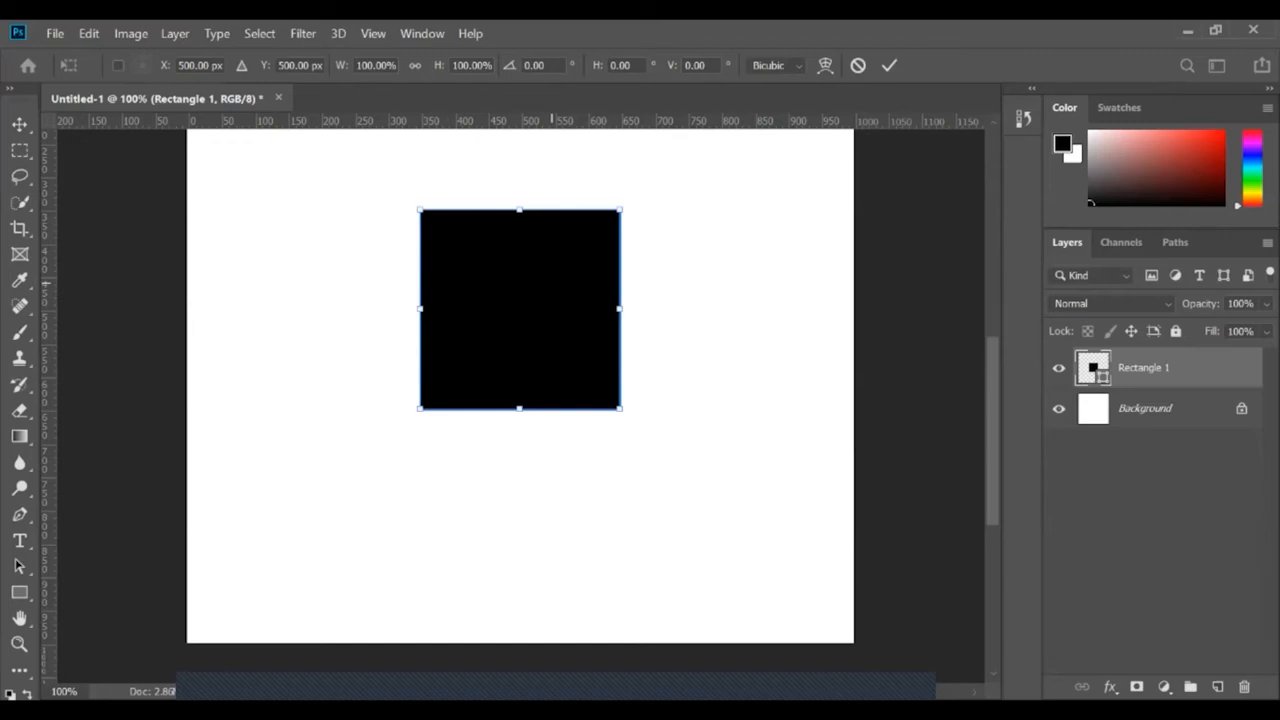
drag(620, 210, 620, 155)
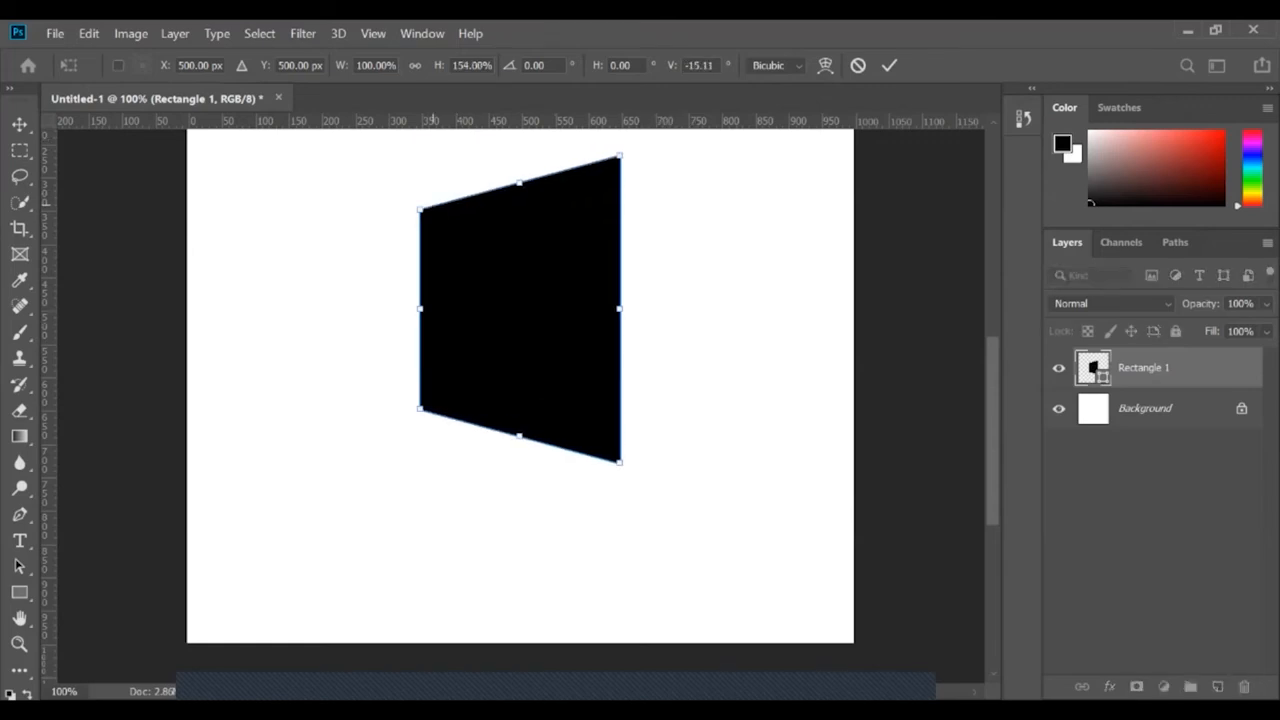
drag(620, 462, 620, 552)
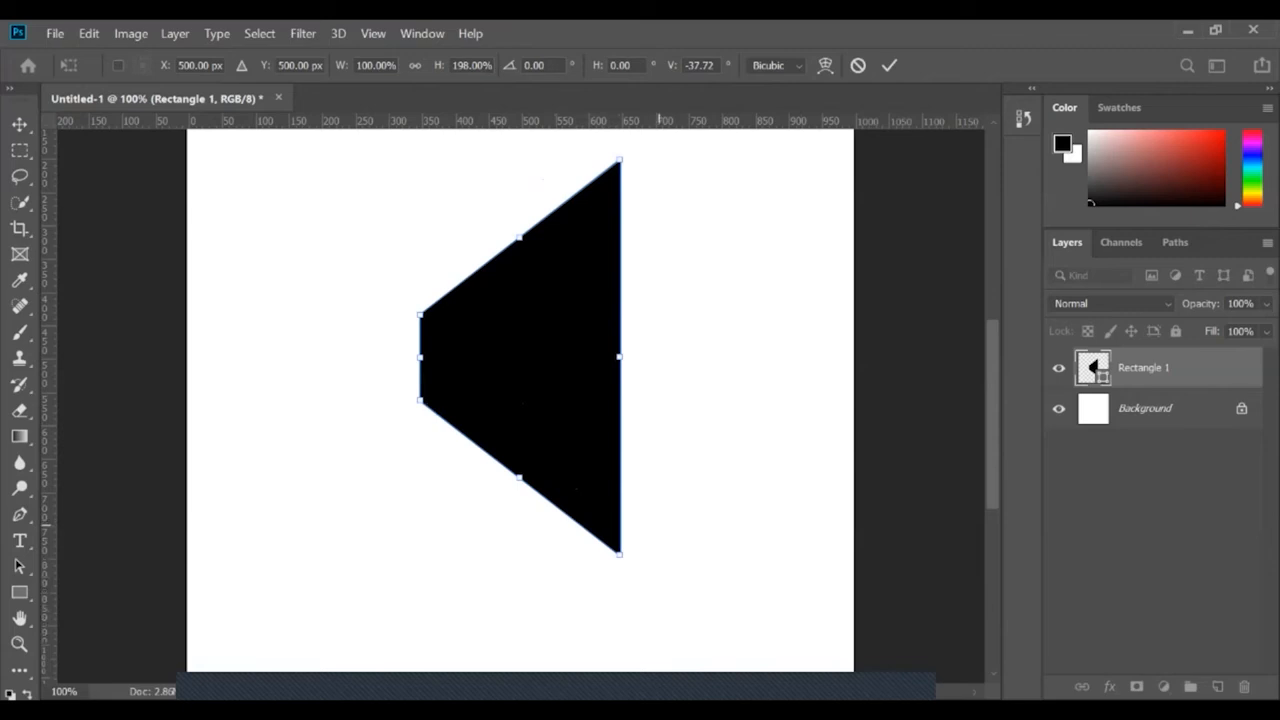
drag(620, 552, 640, 570)
key(Return)
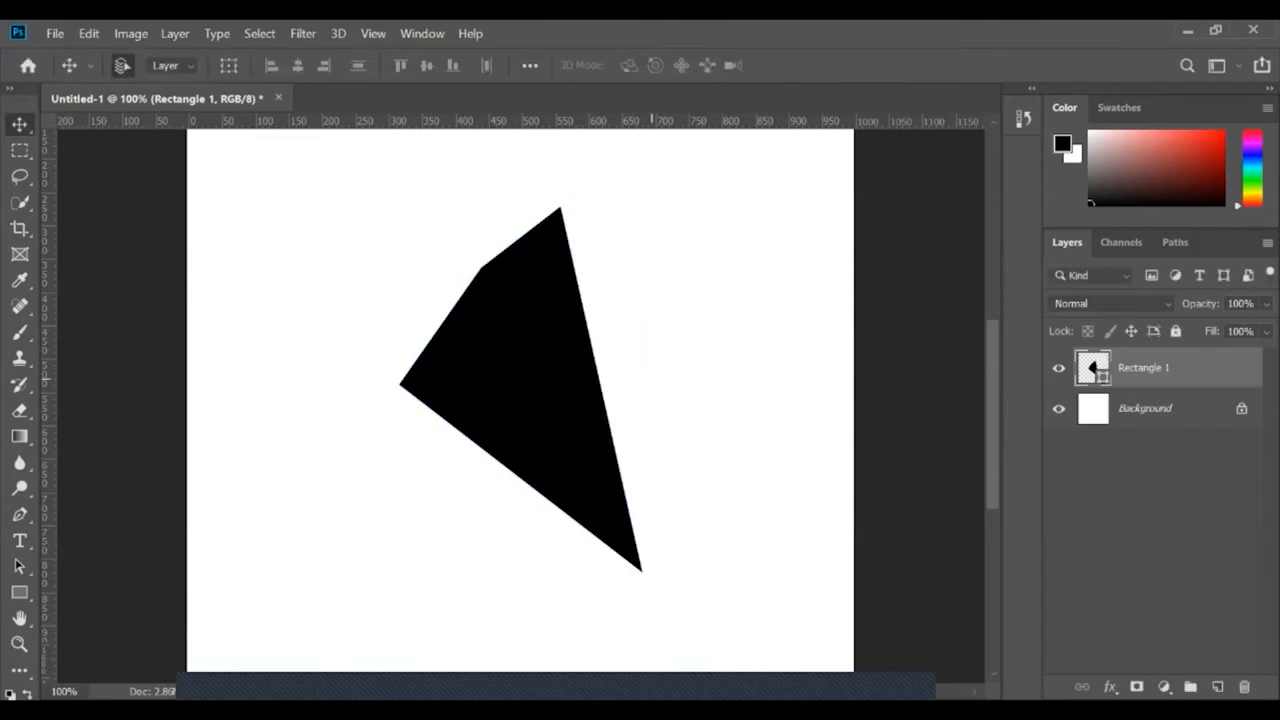
key(ctrl+z)
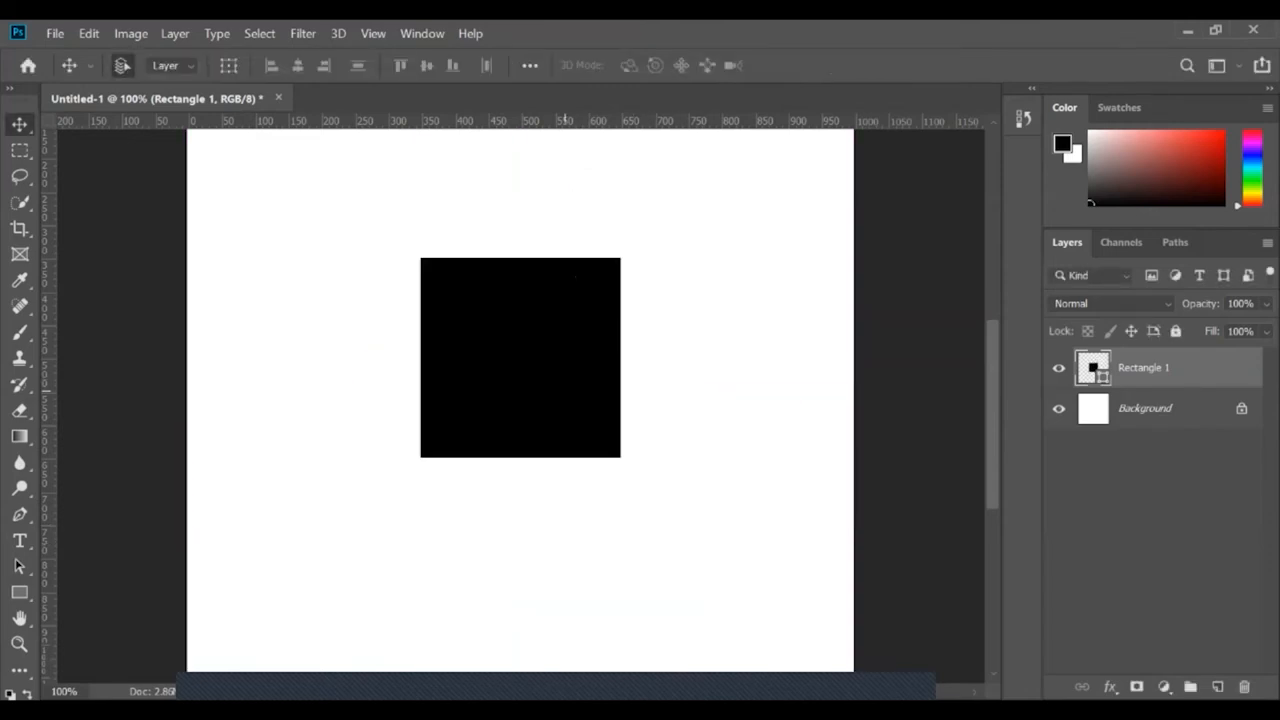
Flip the square vertically within a free transform.
key(ctrl+t)
right_click(577, 403)
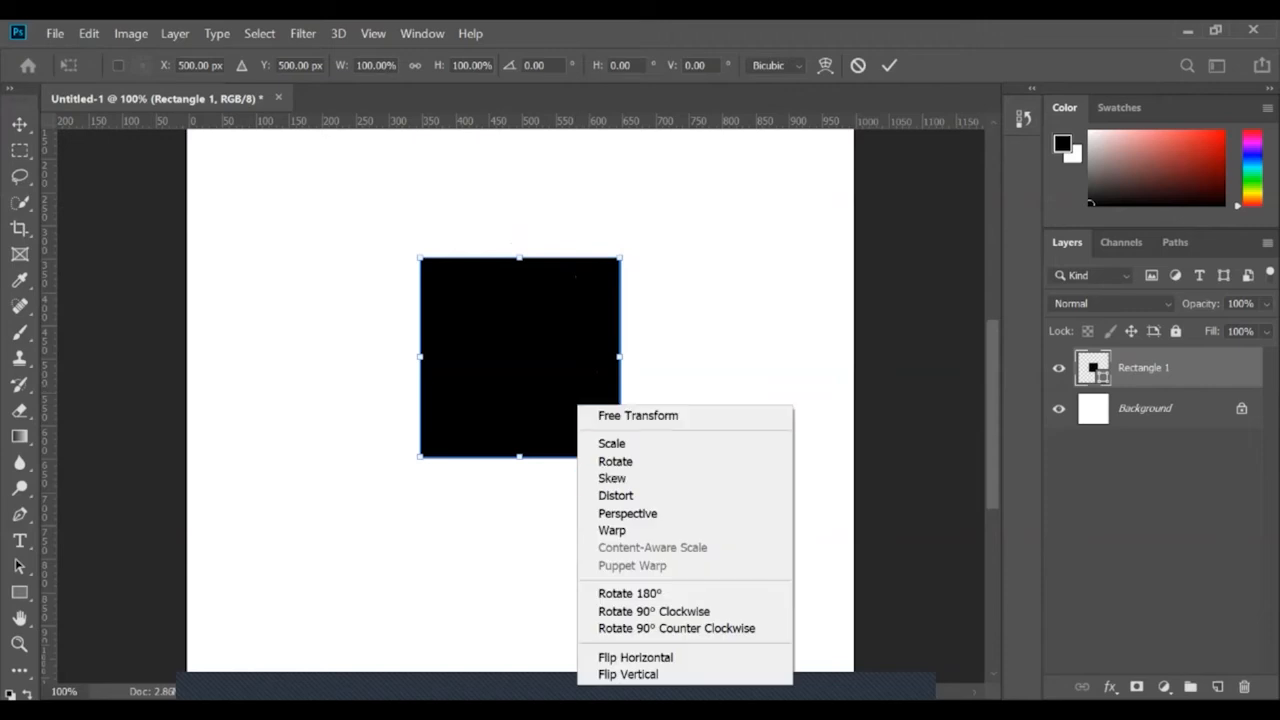
click(627, 672)
Warp the square by bending its inner mesh to the left, curving its right edge inward and extending its lower-right corner outward.
right_click(543, 381)
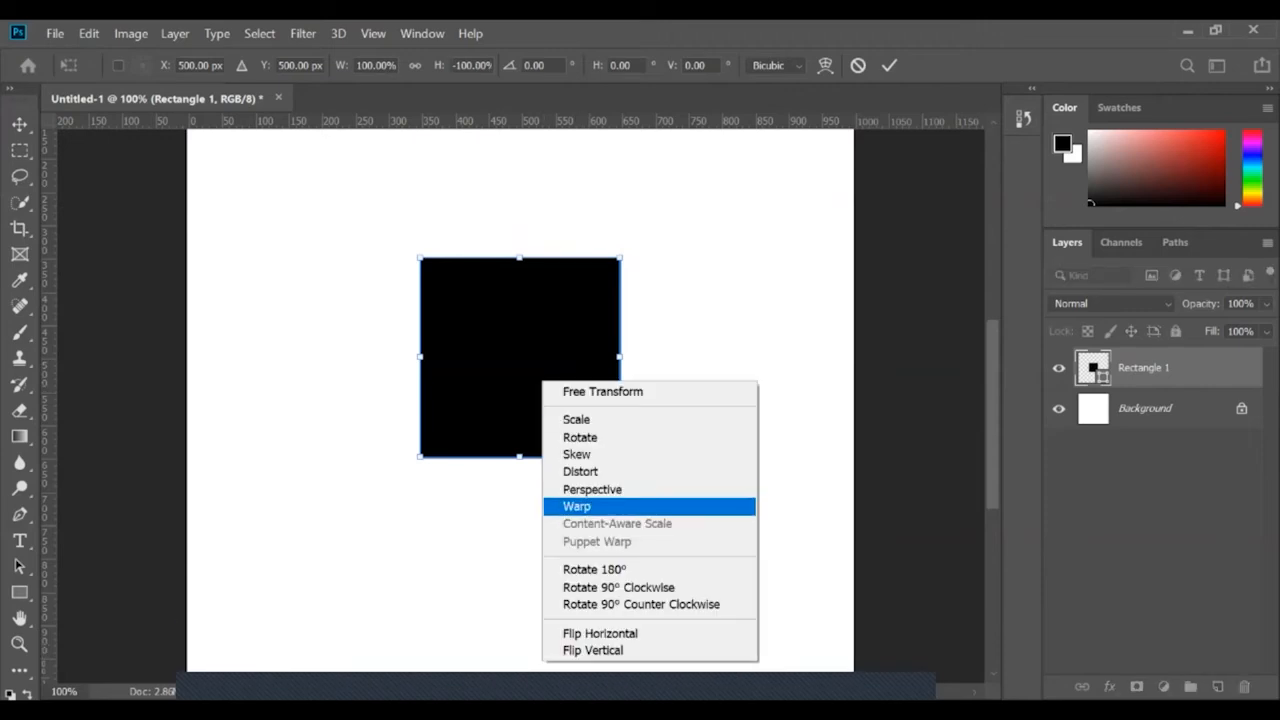
click(590, 506)
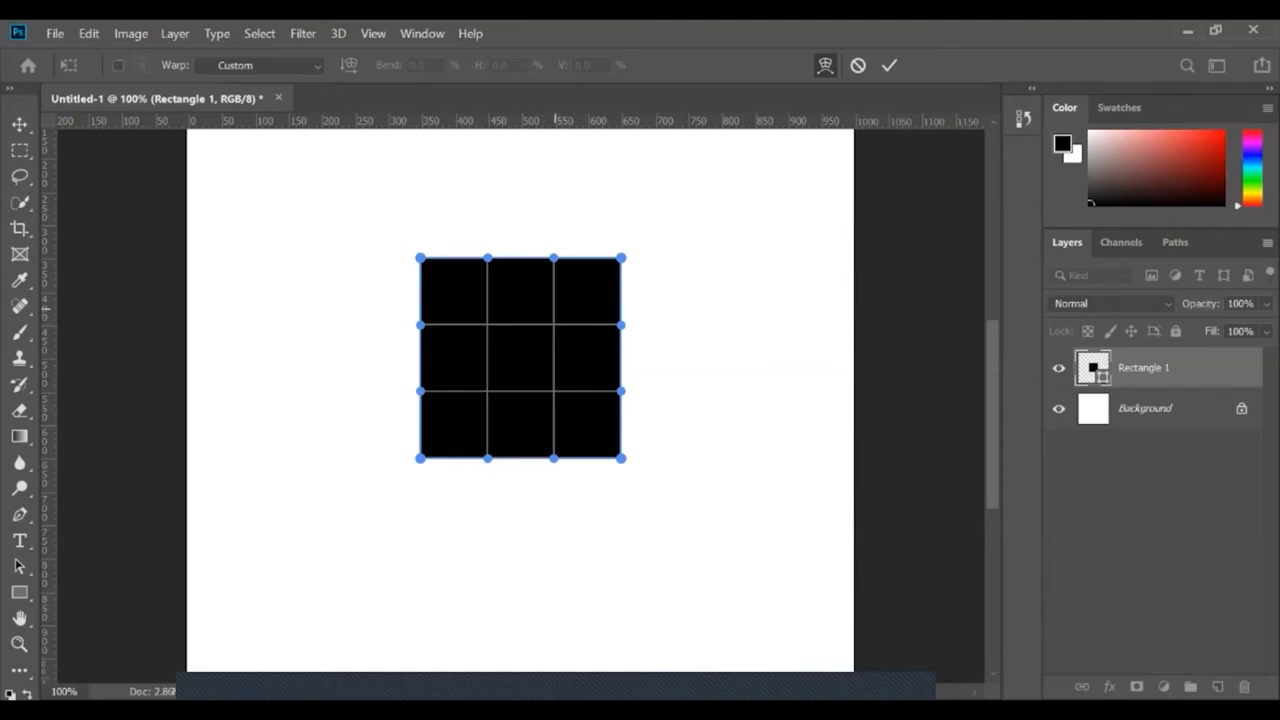
mouse_move(555, 314)
mouse_down()
mouse_move(565, 345)
mouse_move(523, 313)
mouse_move(542, 312)
mouse_move(525, 313)
mouse_up()
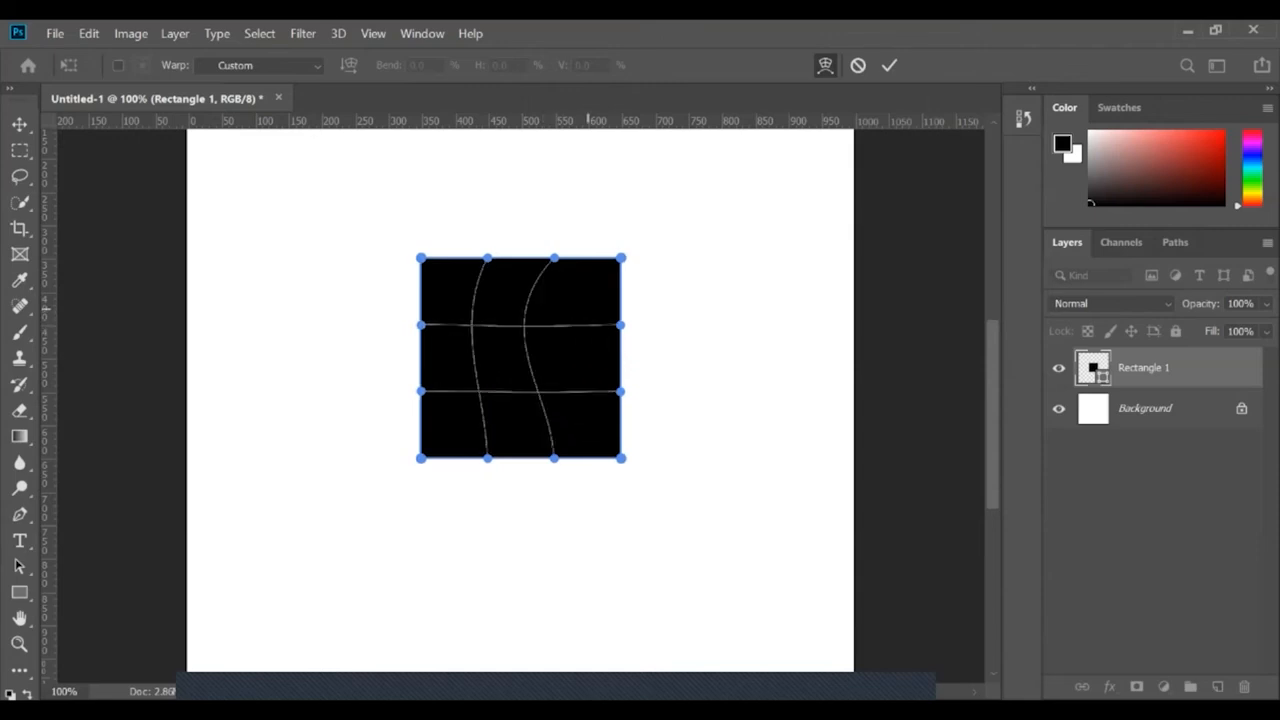
drag(621, 325, 575, 328)
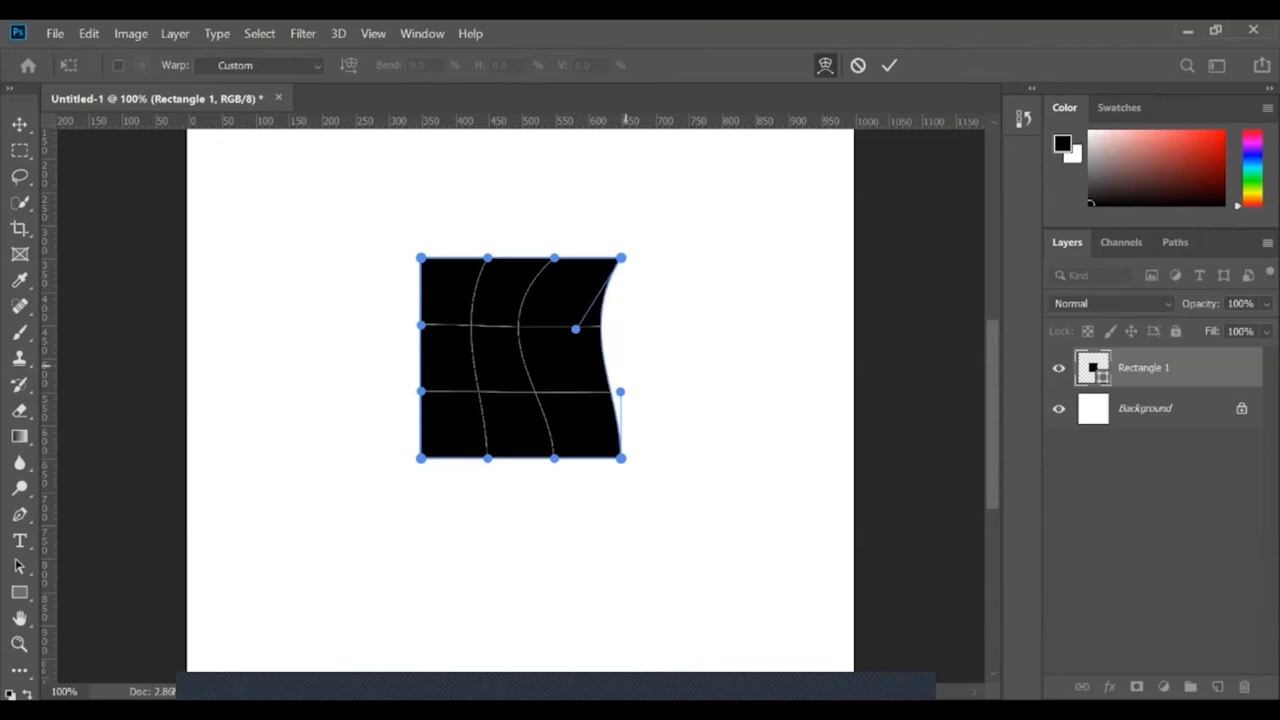
drag(621, 391, 565, 387)
drag(621, 458, 725, 460)
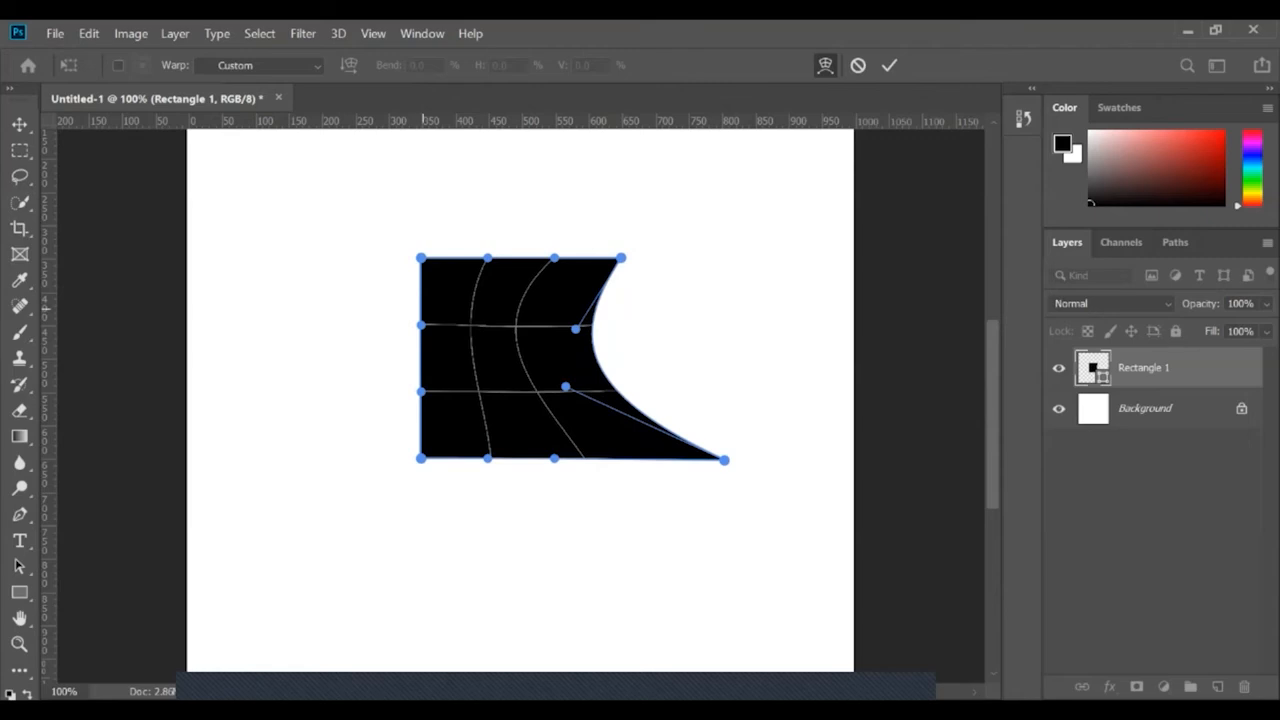
Bow the warped shape's left edge inward using both of that edge's curve handles.
drag(421, 325, 491, 332)
drag(421, 391, 513, 387)
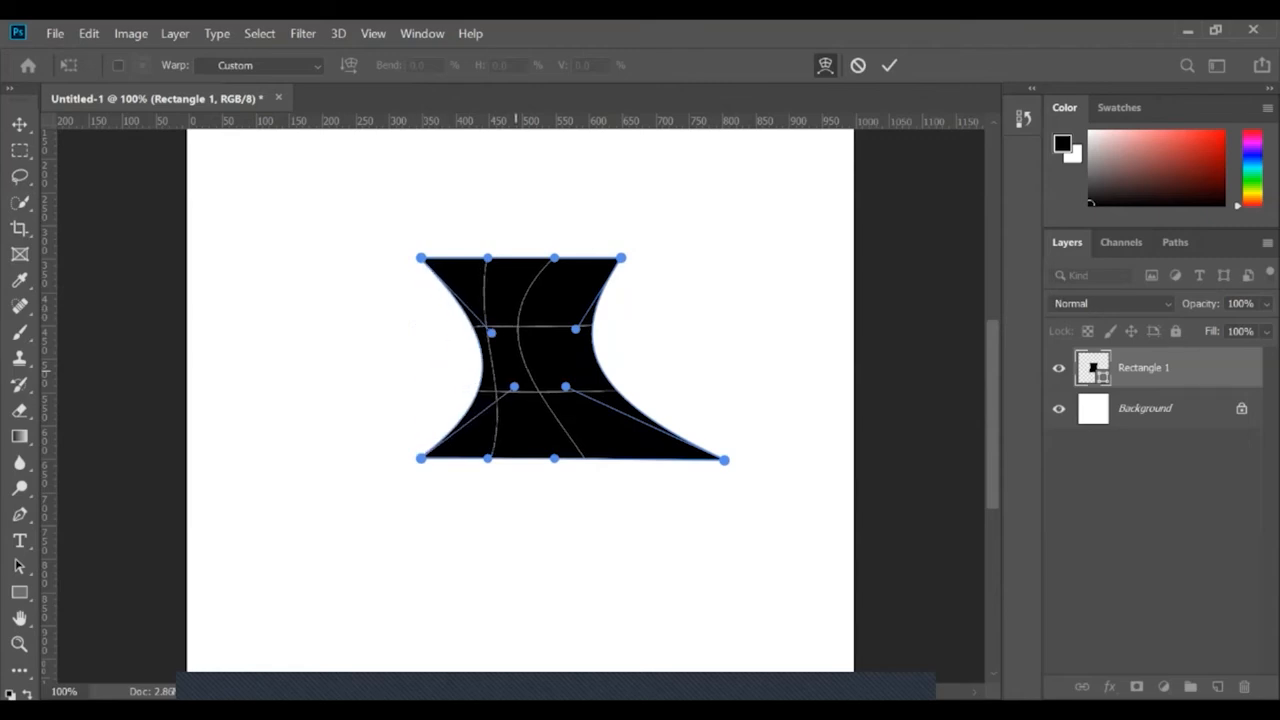
drag(491, 332, 501, 319)
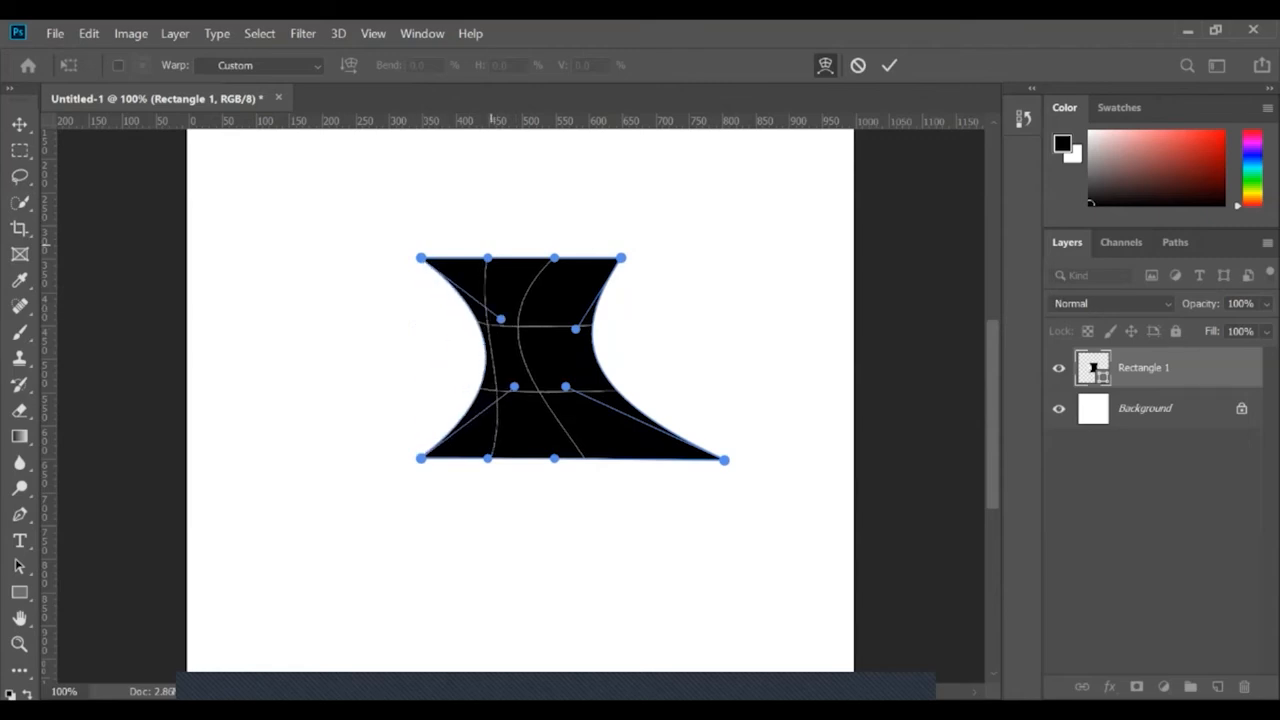
Bend the shape's top edge into a wave, apply the custom warp, and undo it.
drag(487, 258, 497, 209)
drag(554, 258, 553, 294)
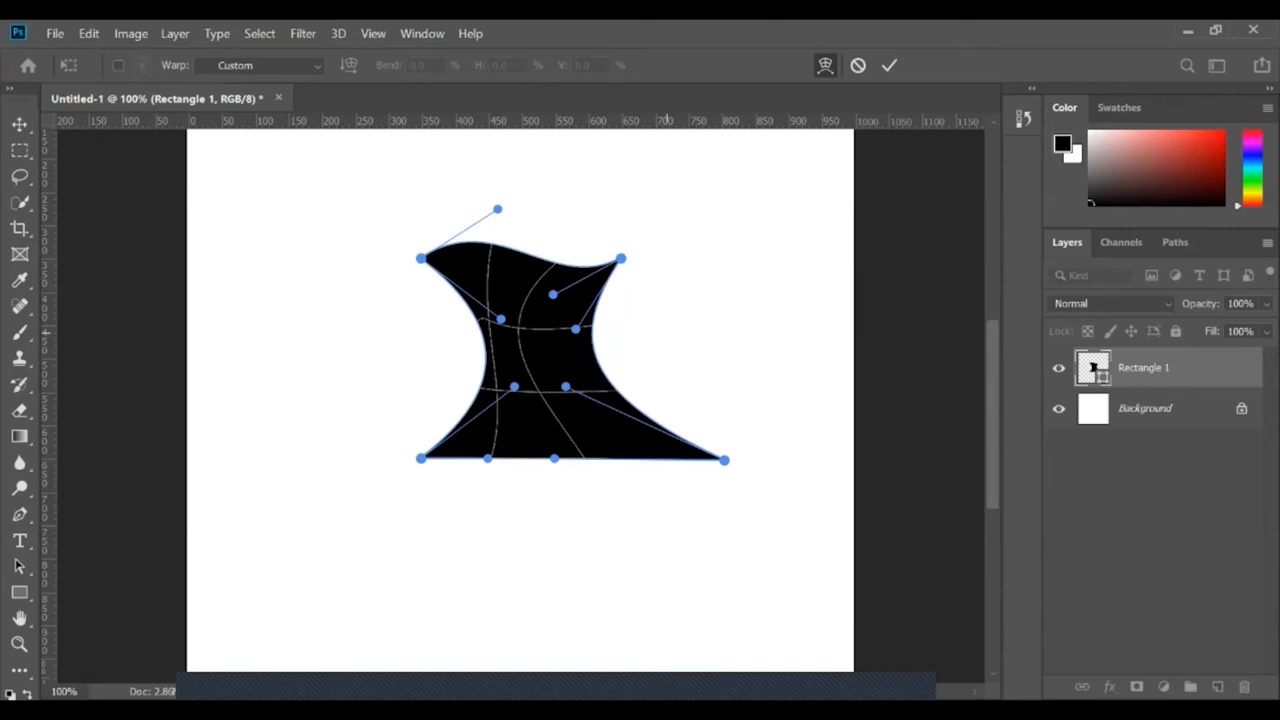
key(Return)
key(ctrl+z)
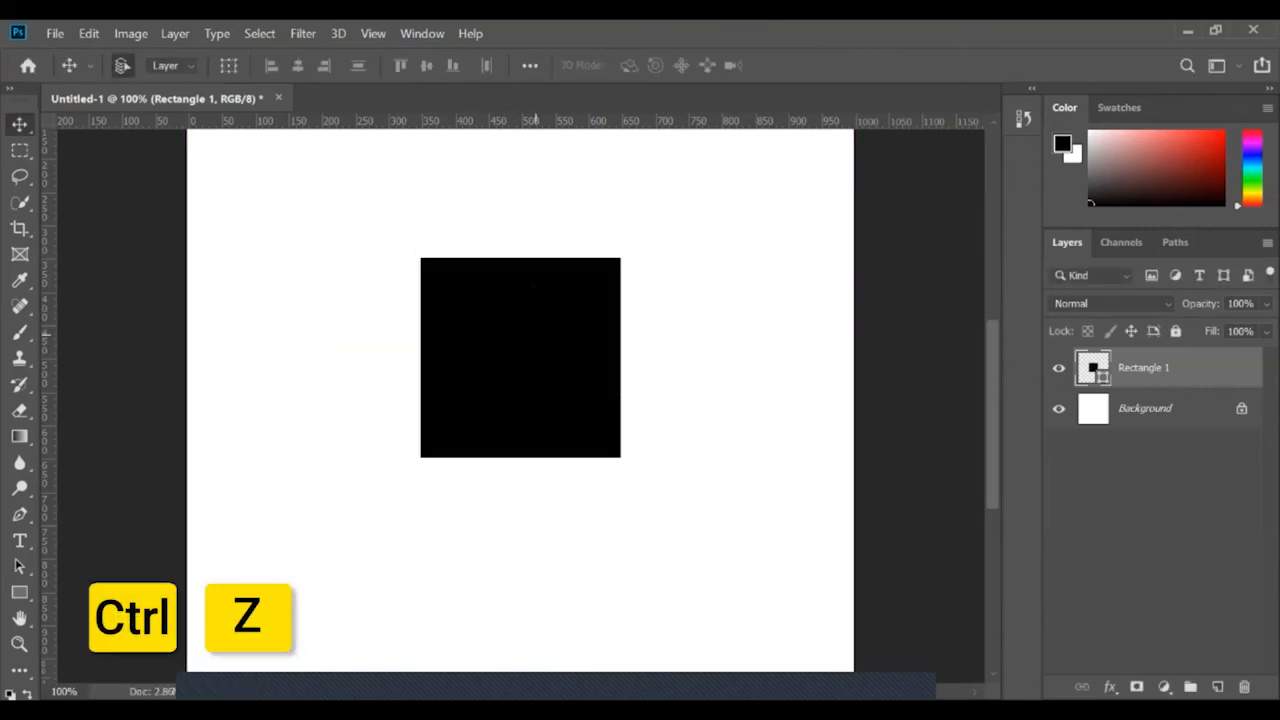
Warp the square with the Arc preset and increase its bend to 82.3%.
key(ctrl+t)
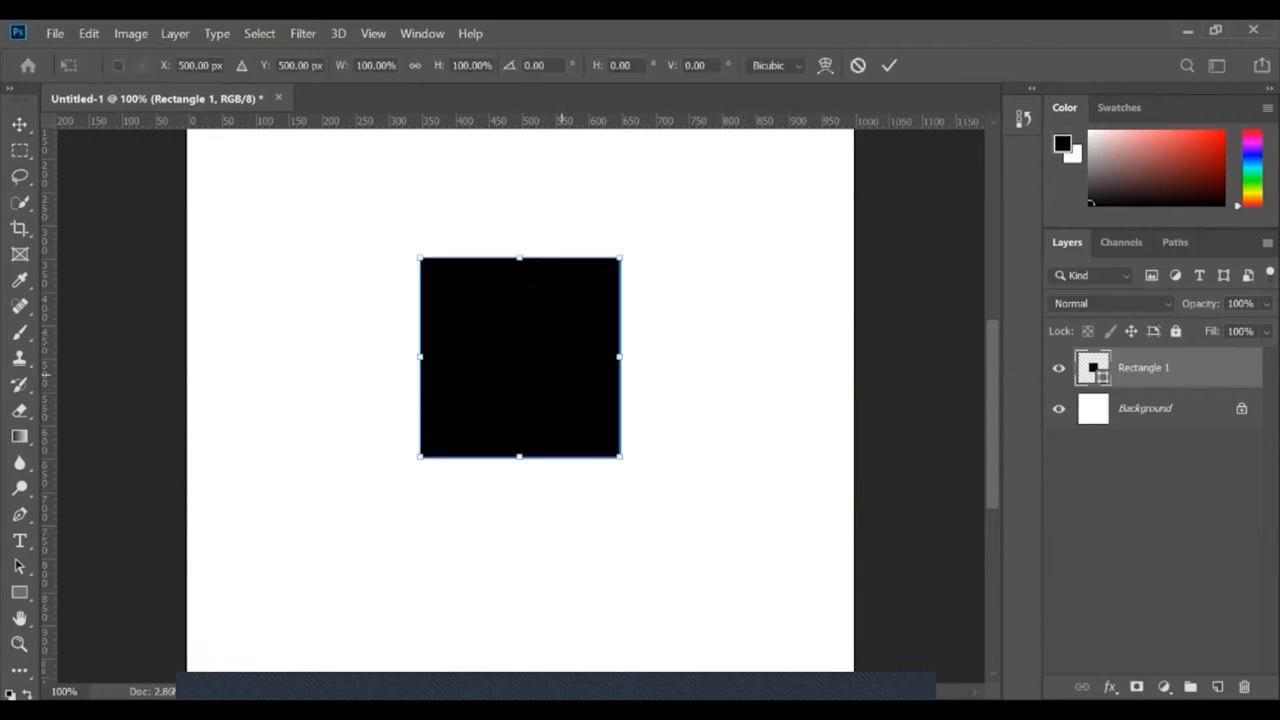
right_click(561, 163)
click(590, 287)
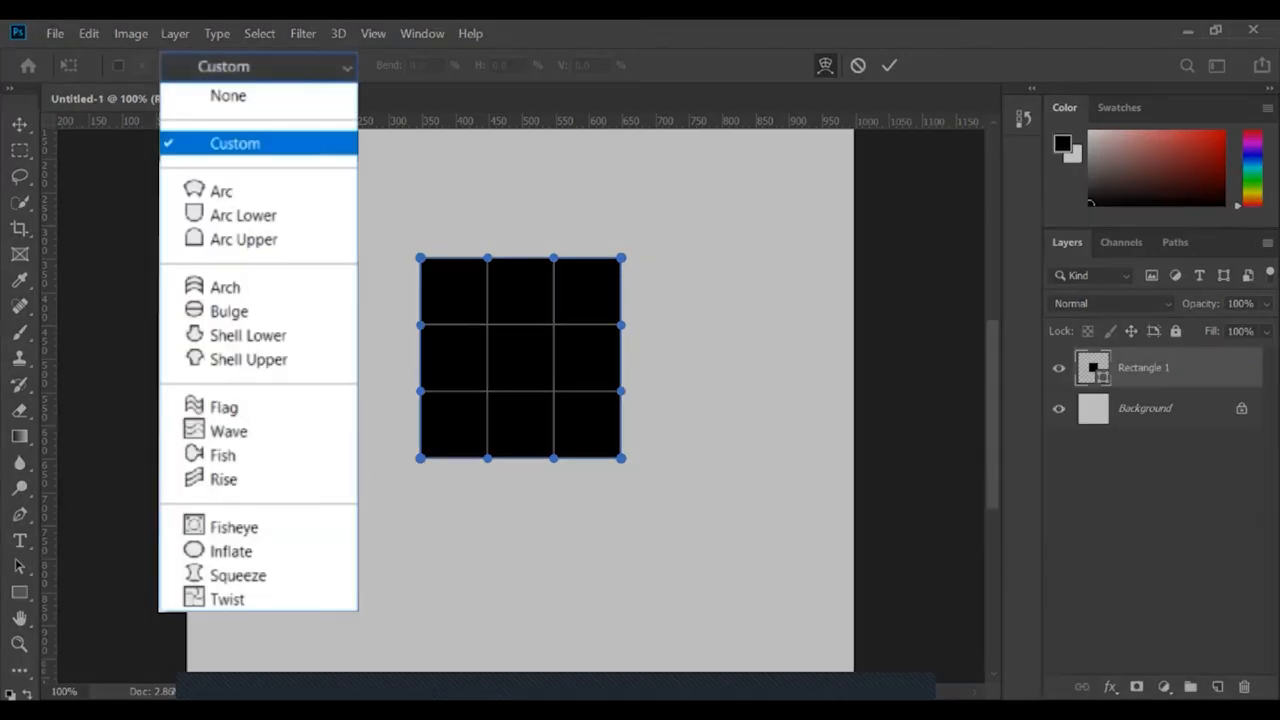
click(247, 191)
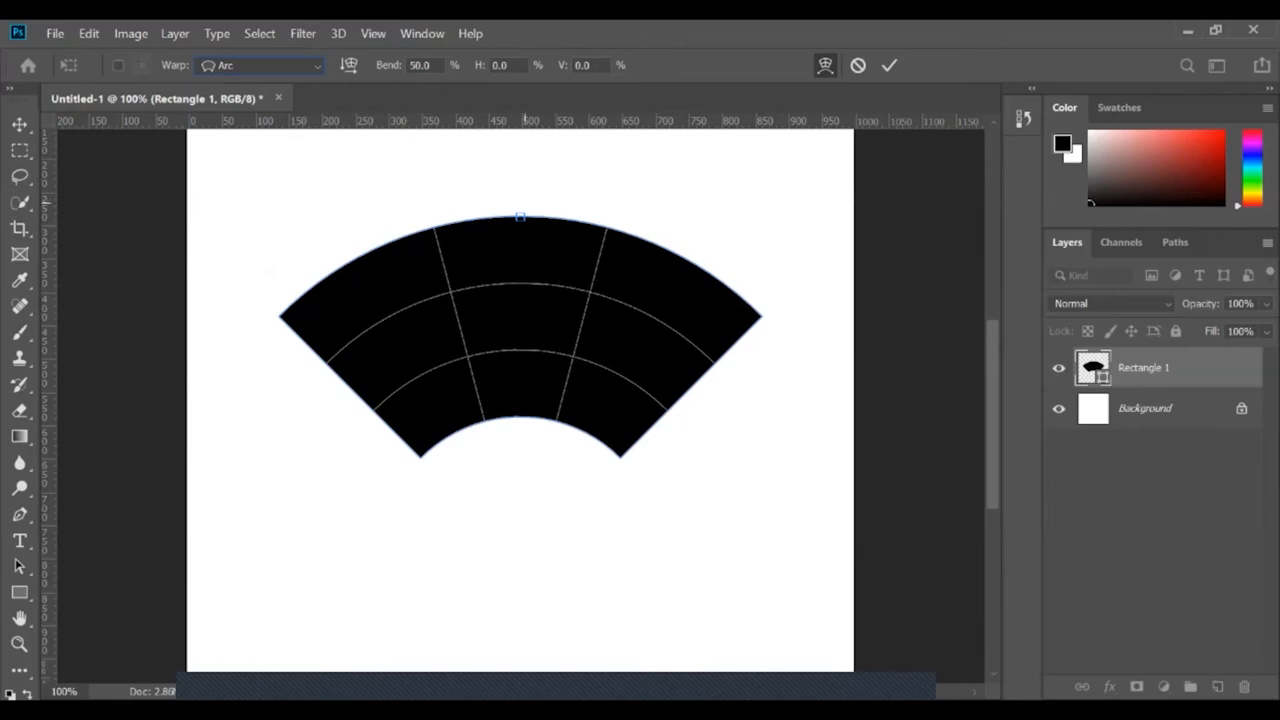
drag(520, 216, 520, 183)
Try the Arc Lower and Arc Upper warp presets in turn, and switch the warp to Shell Lower.
click(258, 65)
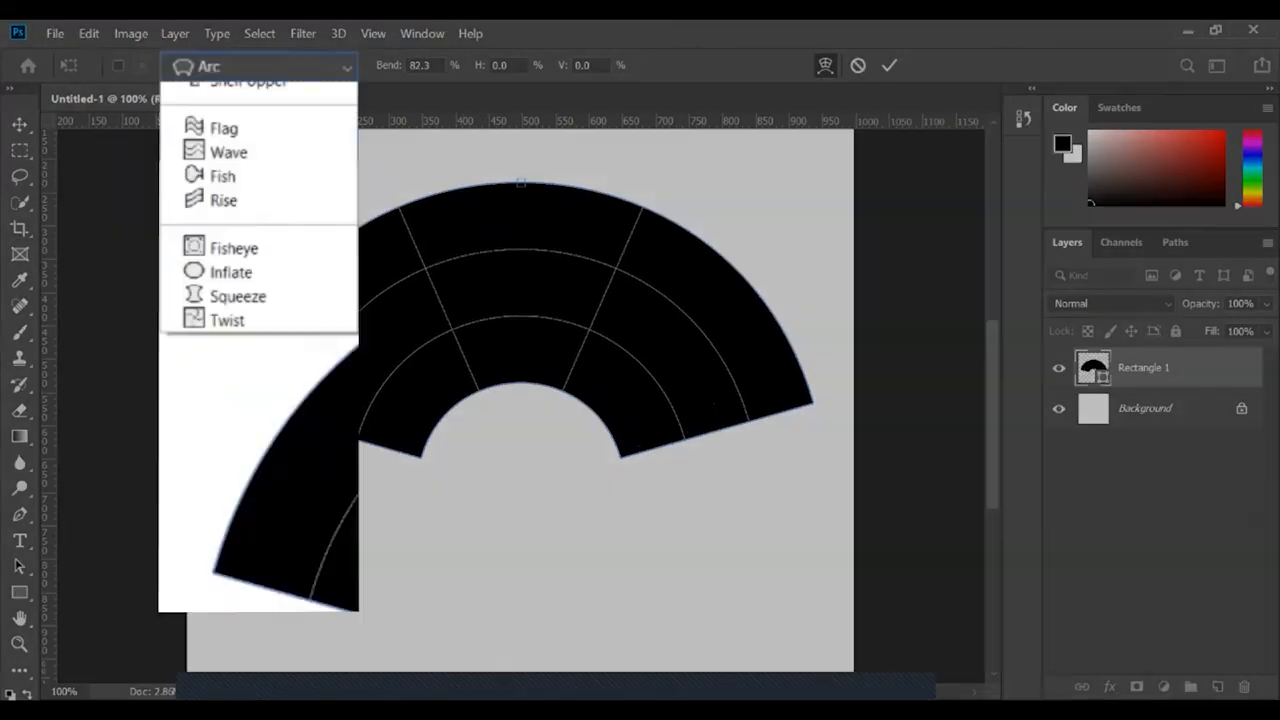
key(Return)
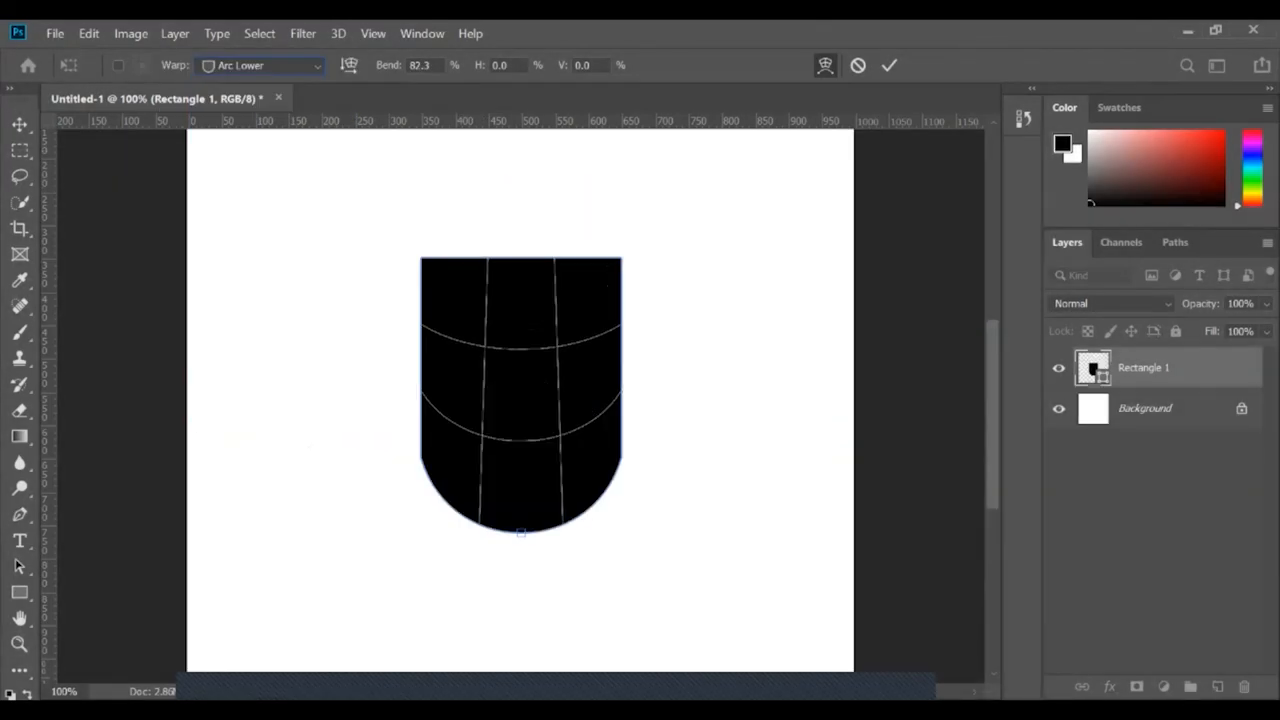
click(258, 65)
click(255, 240)
click(258, 65)
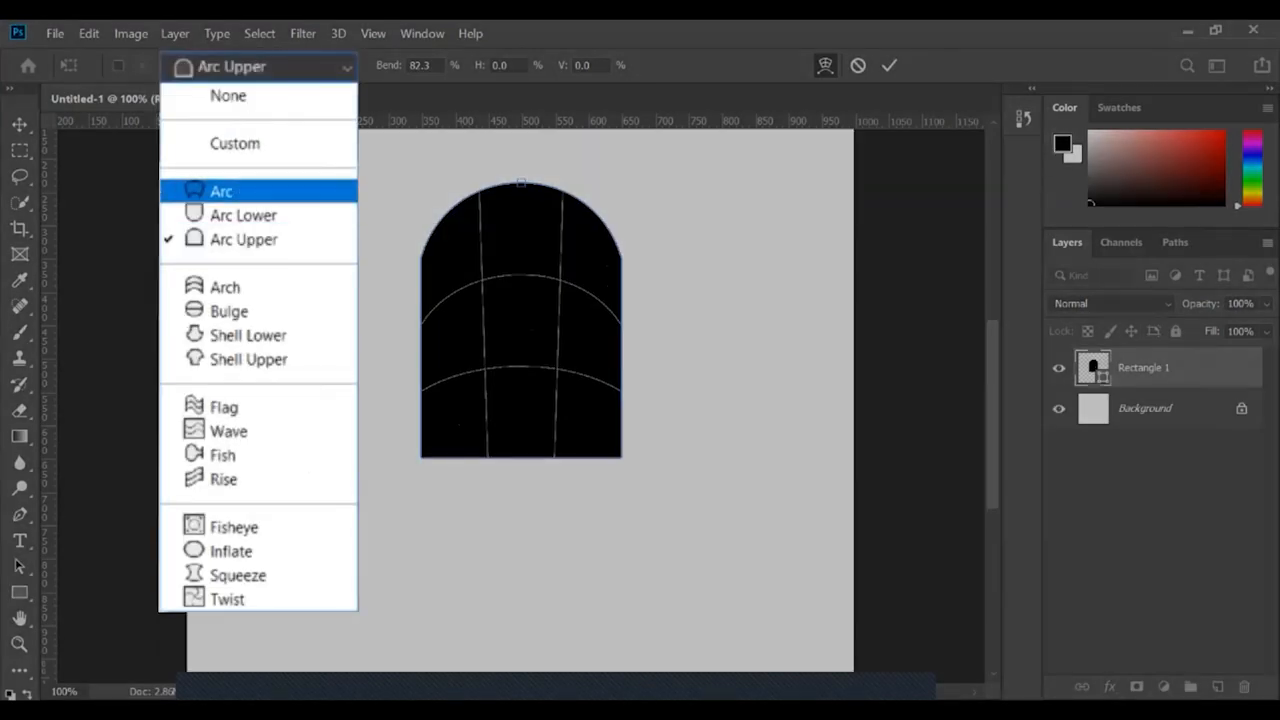
click(255, 335)
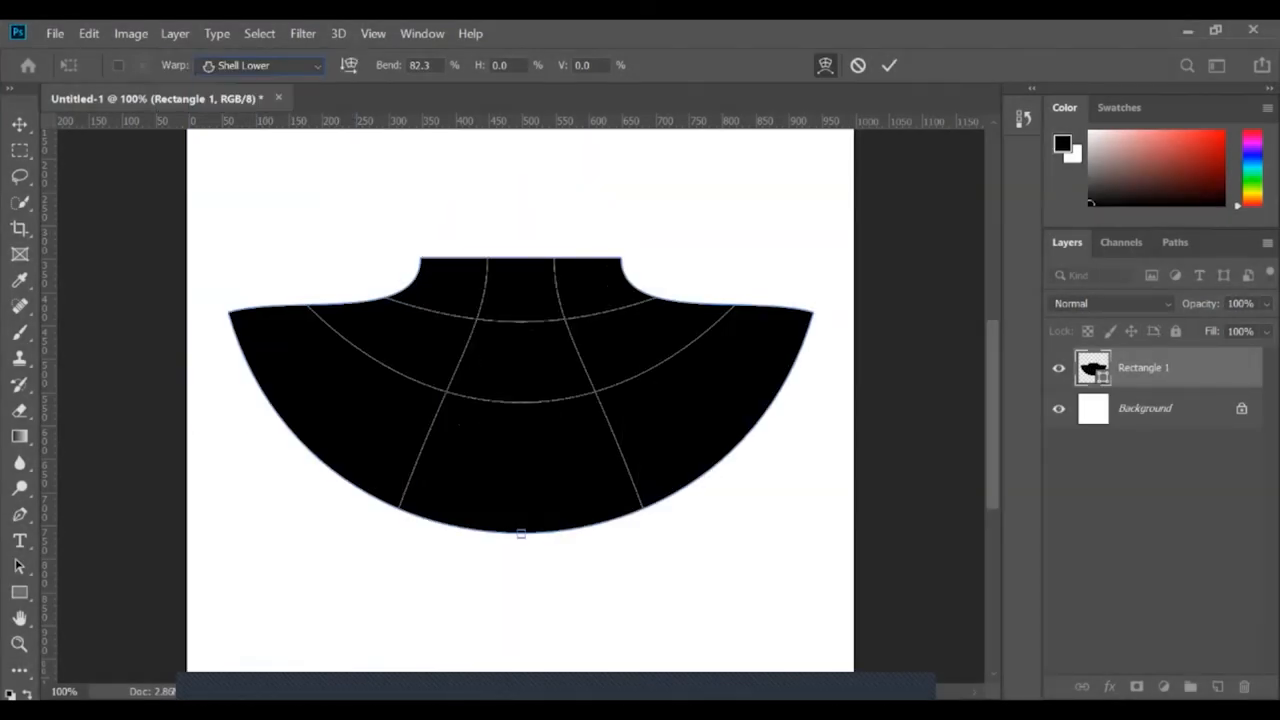
Switch the square's warp preset from Shell Lower to Flag.
click(258, 65)
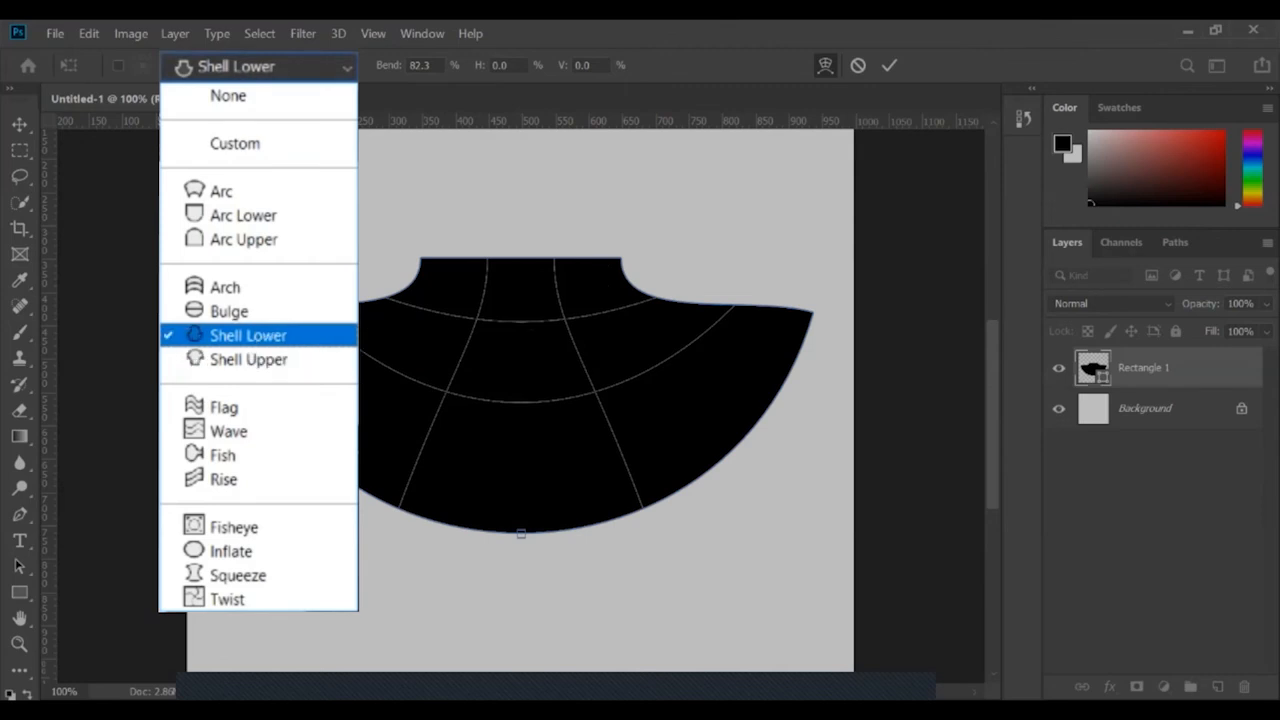
click(248, 335)
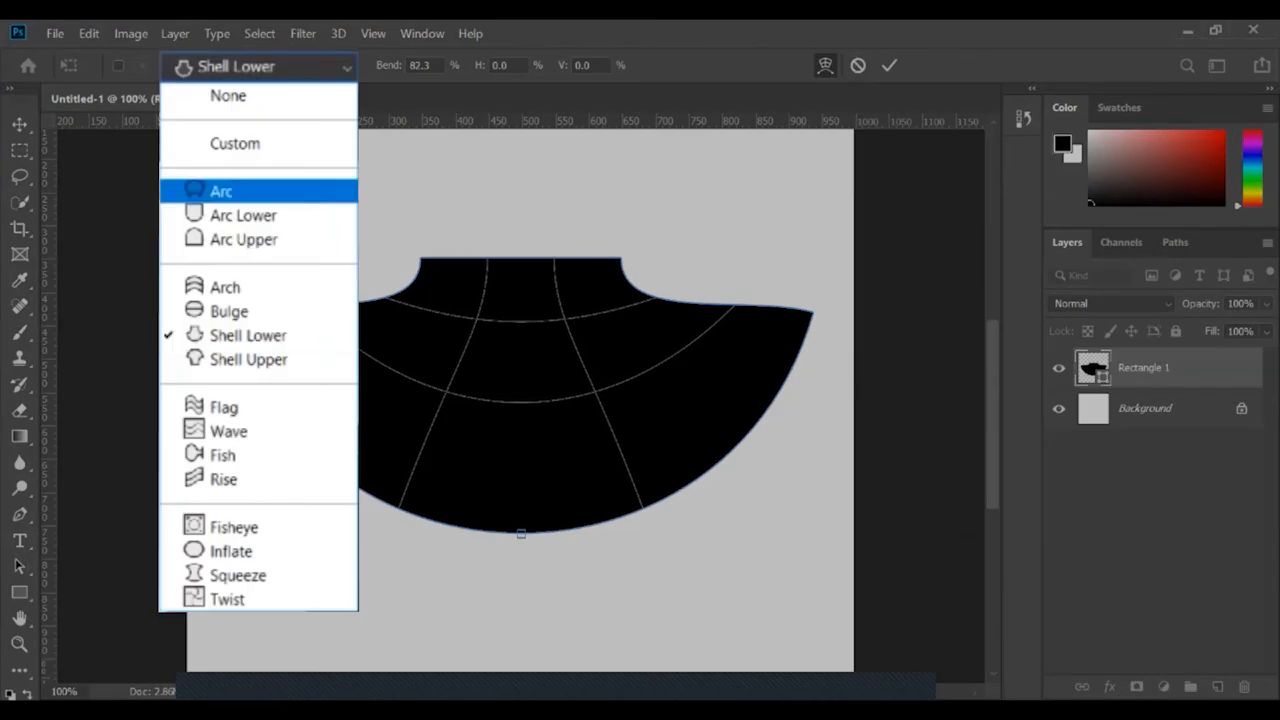
click(225, 407)
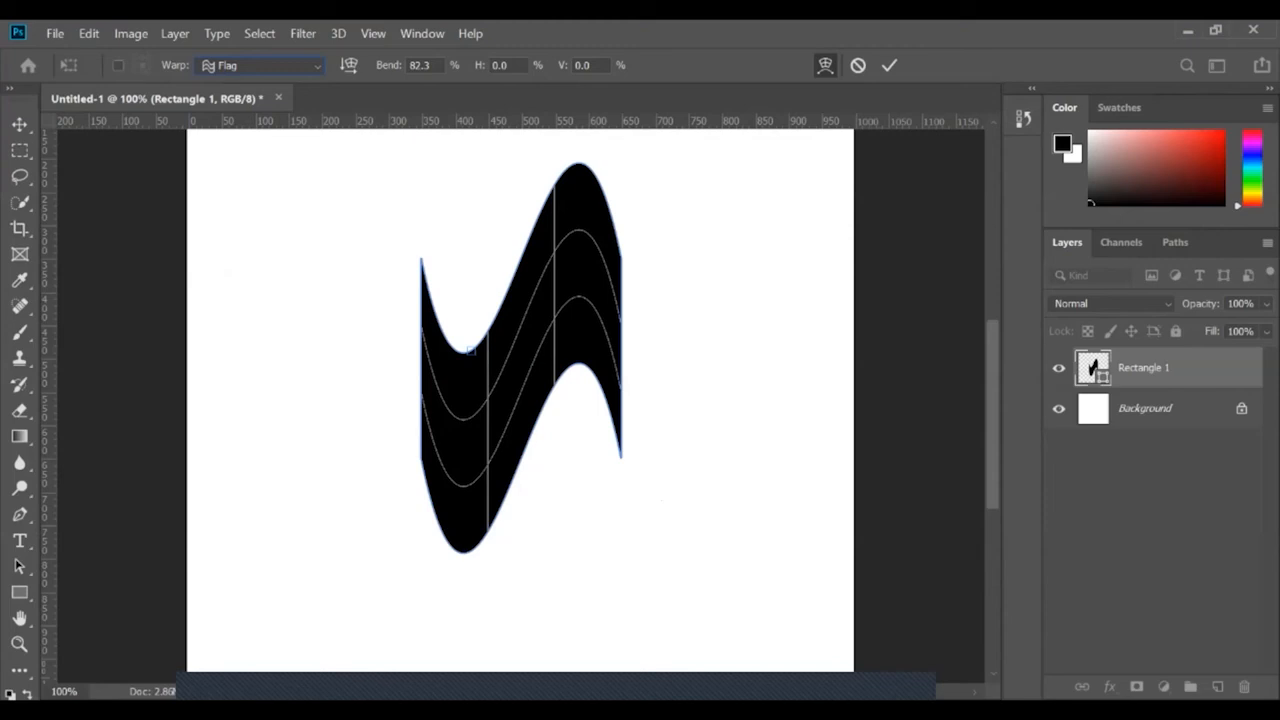
Reduce the warp's bend to 8.1%, switch to the Twist preset, and apply it with a 32.7% bend.
click(317, 66)
click(317, 66)
drag(470, 349, 470, 278)
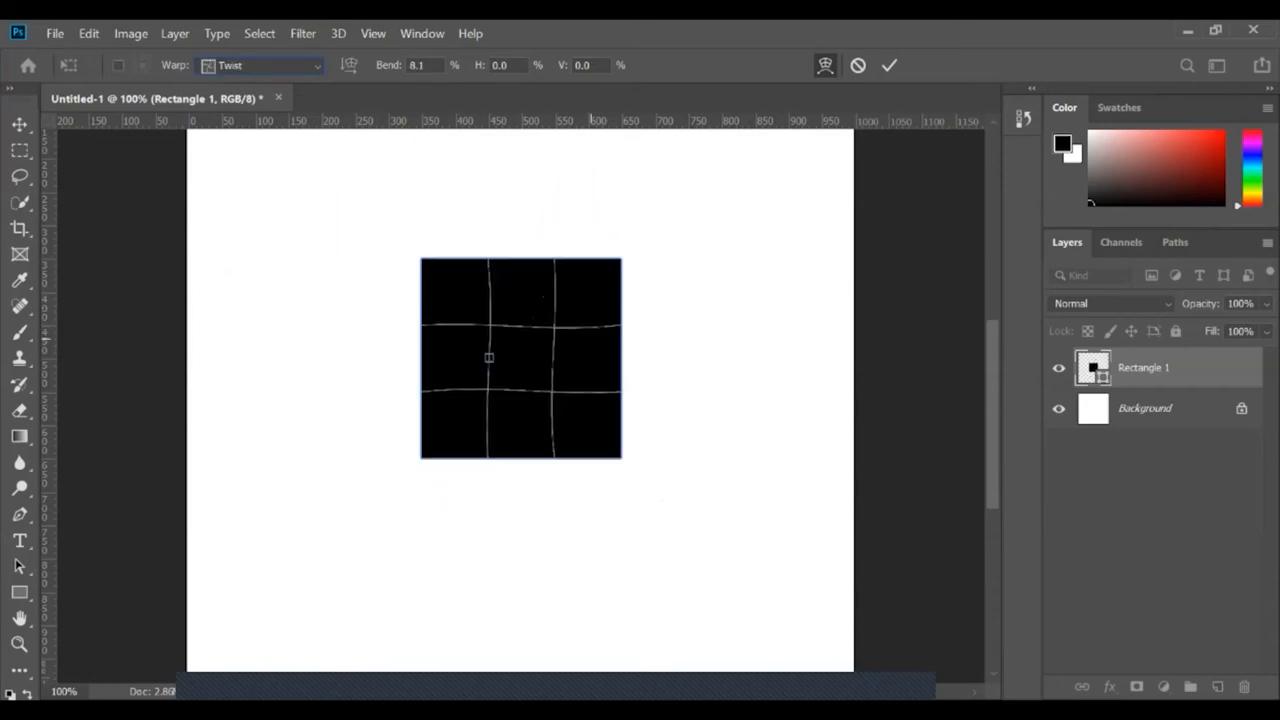
drag(489, 357, 493, 353)
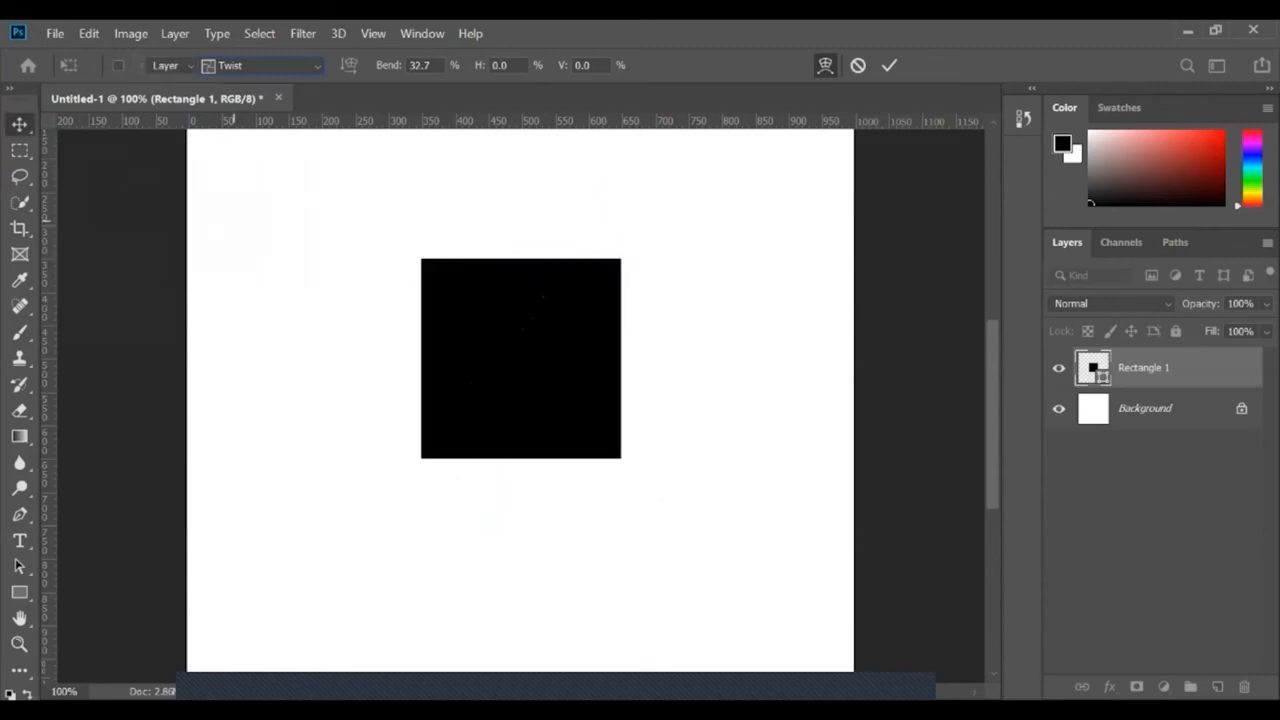
key(Return)
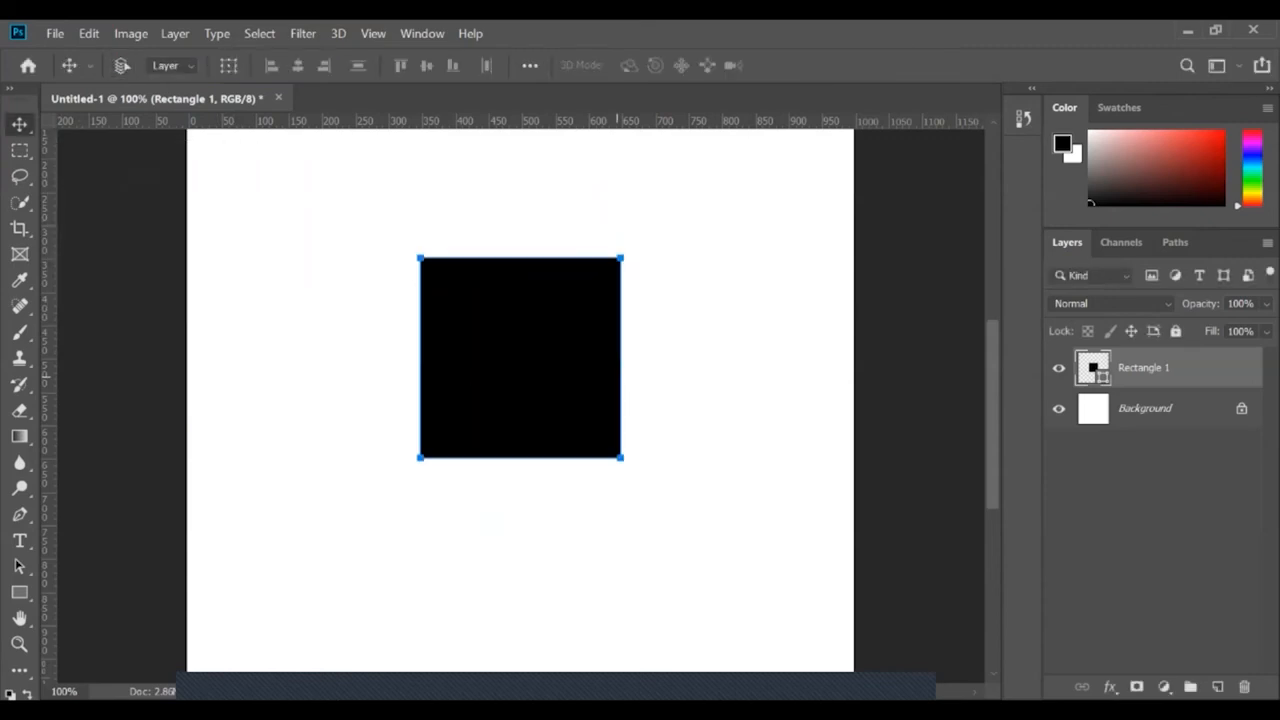
Move the square straight down to Y 533 px with Free Transform, apply it, and hide the square's layer.
key(ctrl+t)
right_click(567, 419)
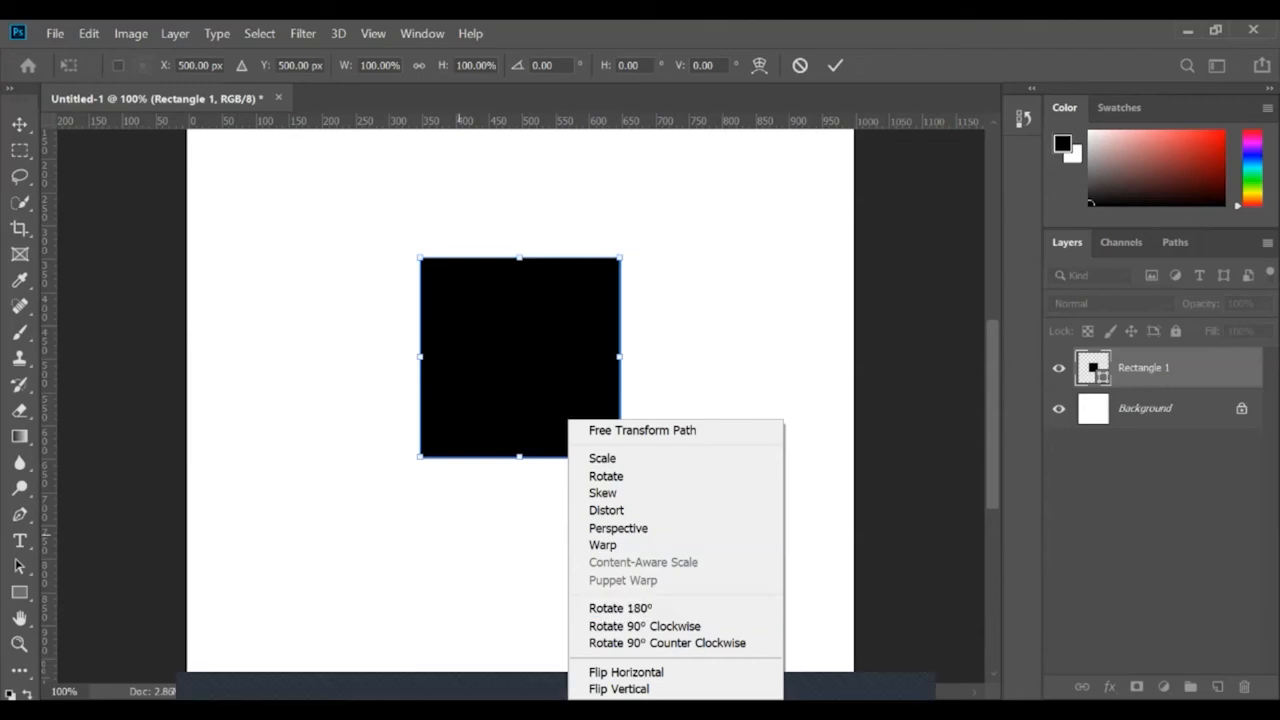
key(Escape)
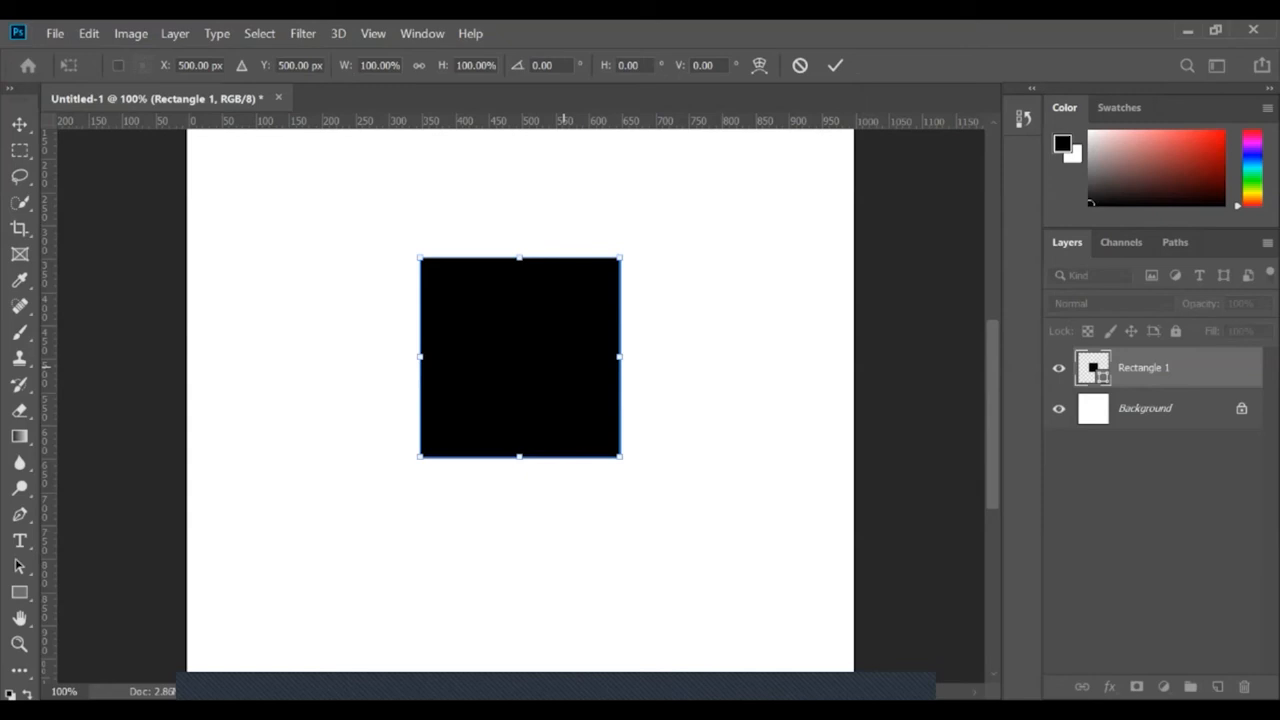
drag(570, 347, 570, 370)
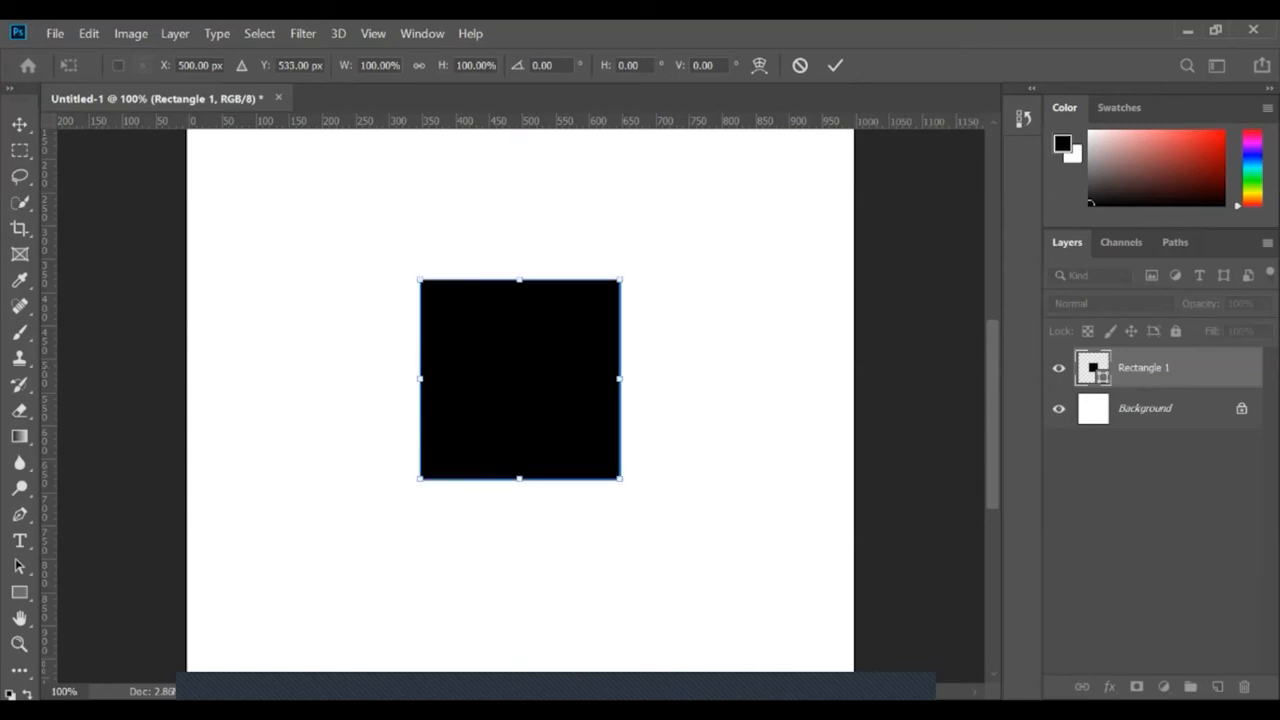
key(Return)
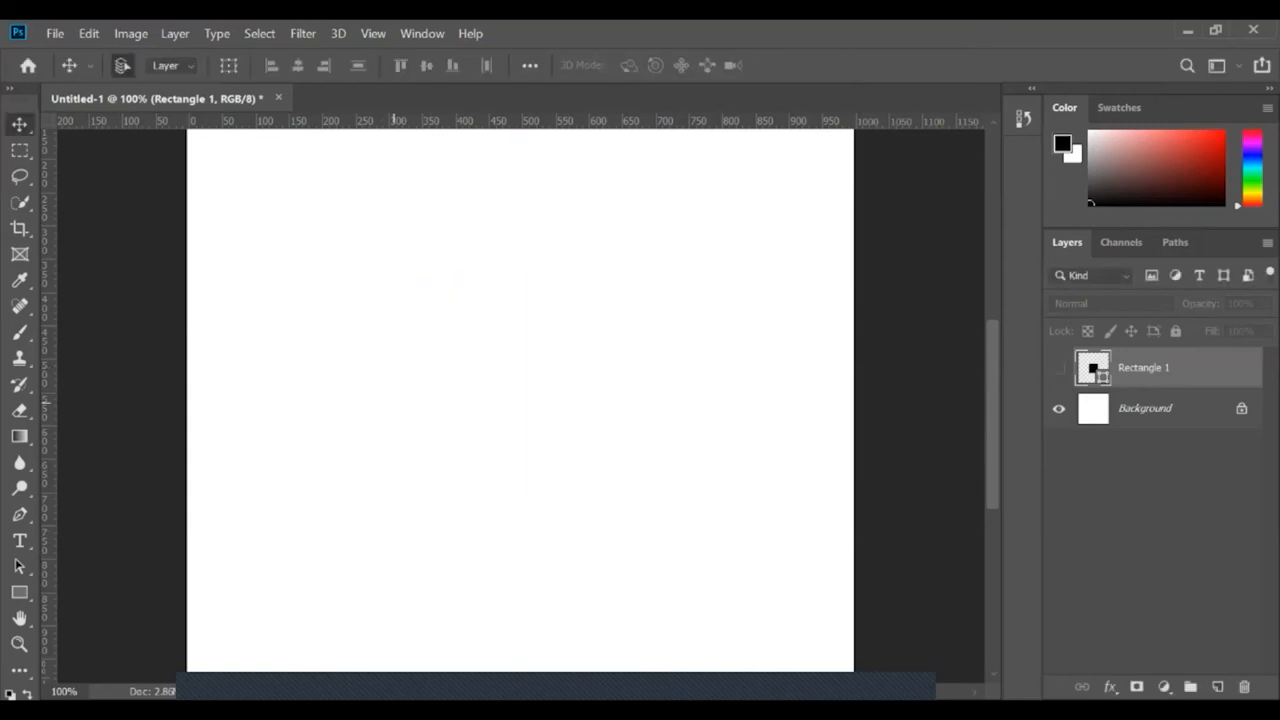
Draw a tilted five-sided black shape near the canvas center with the Polygon tool.
click(19, 436)
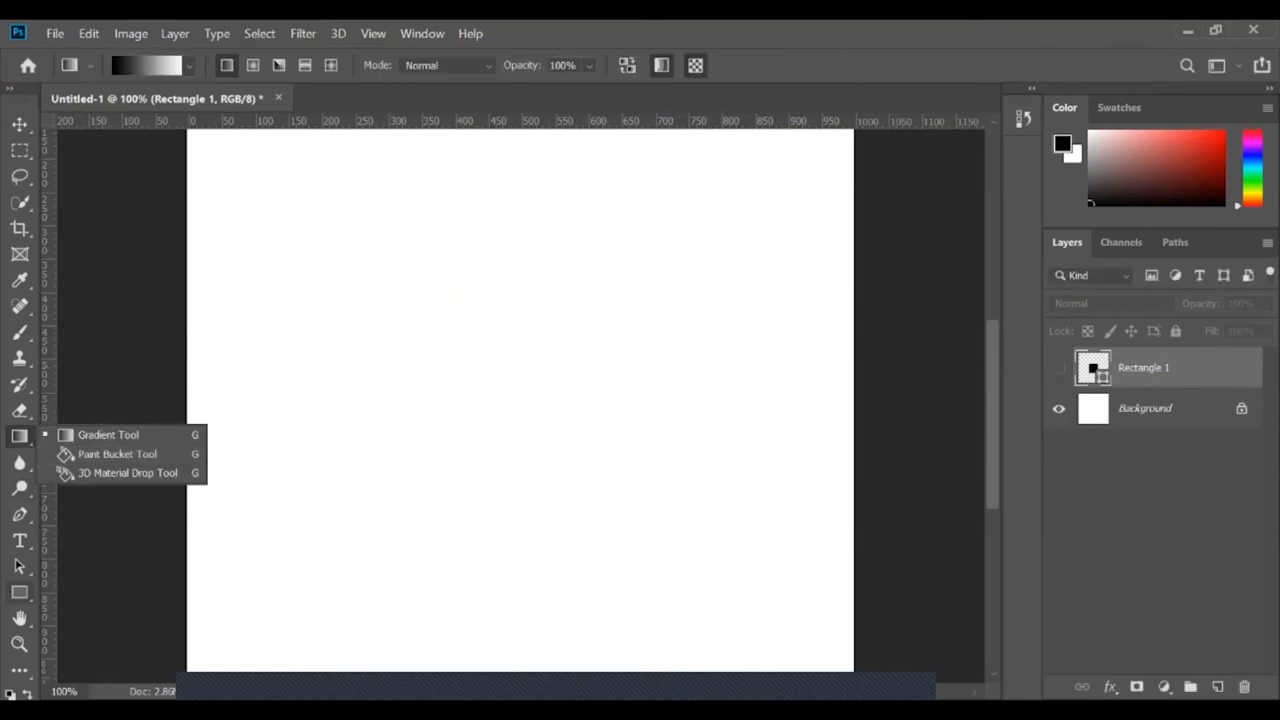
click(19, 592)
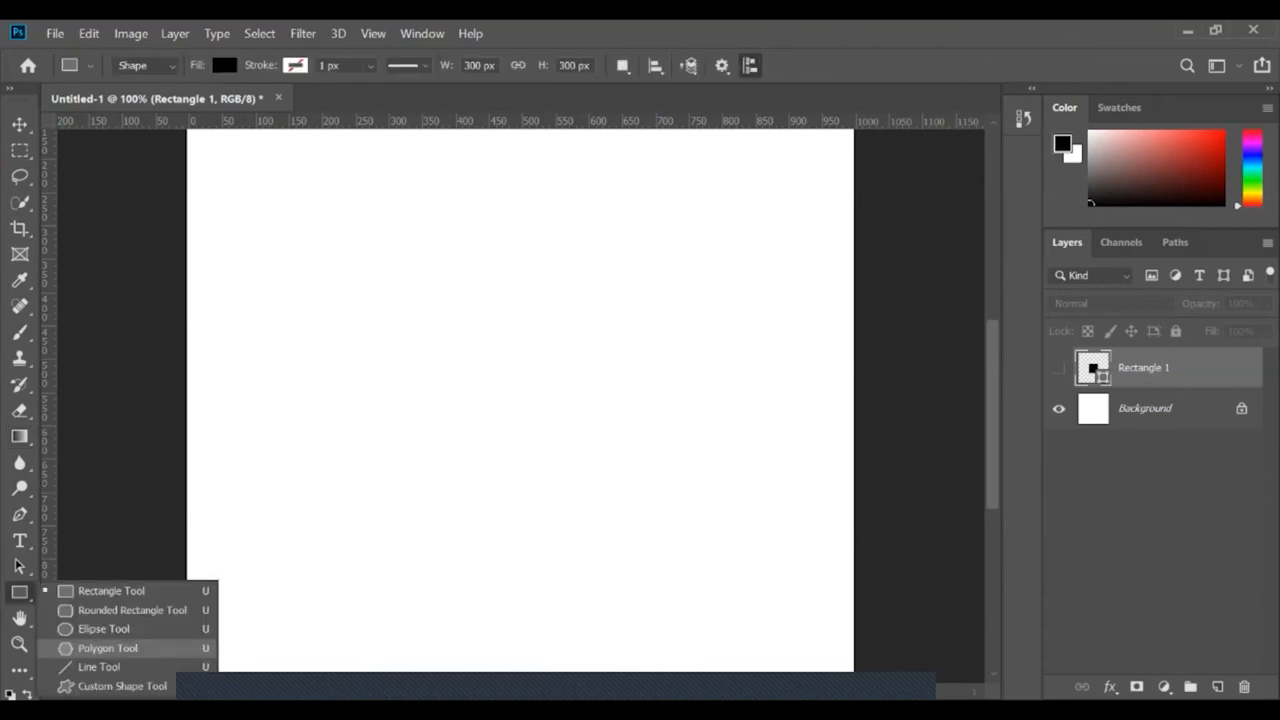
click(107, 648)
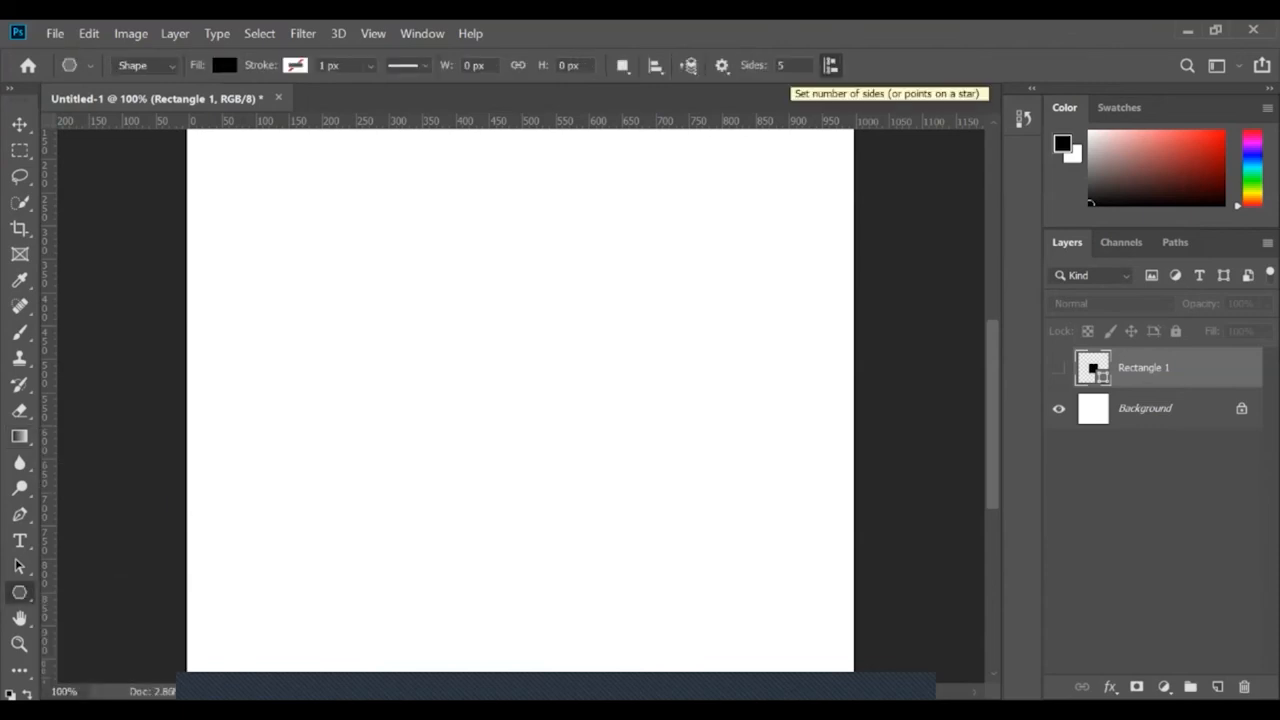
drag(498, 372, 569, 395)
key(v)
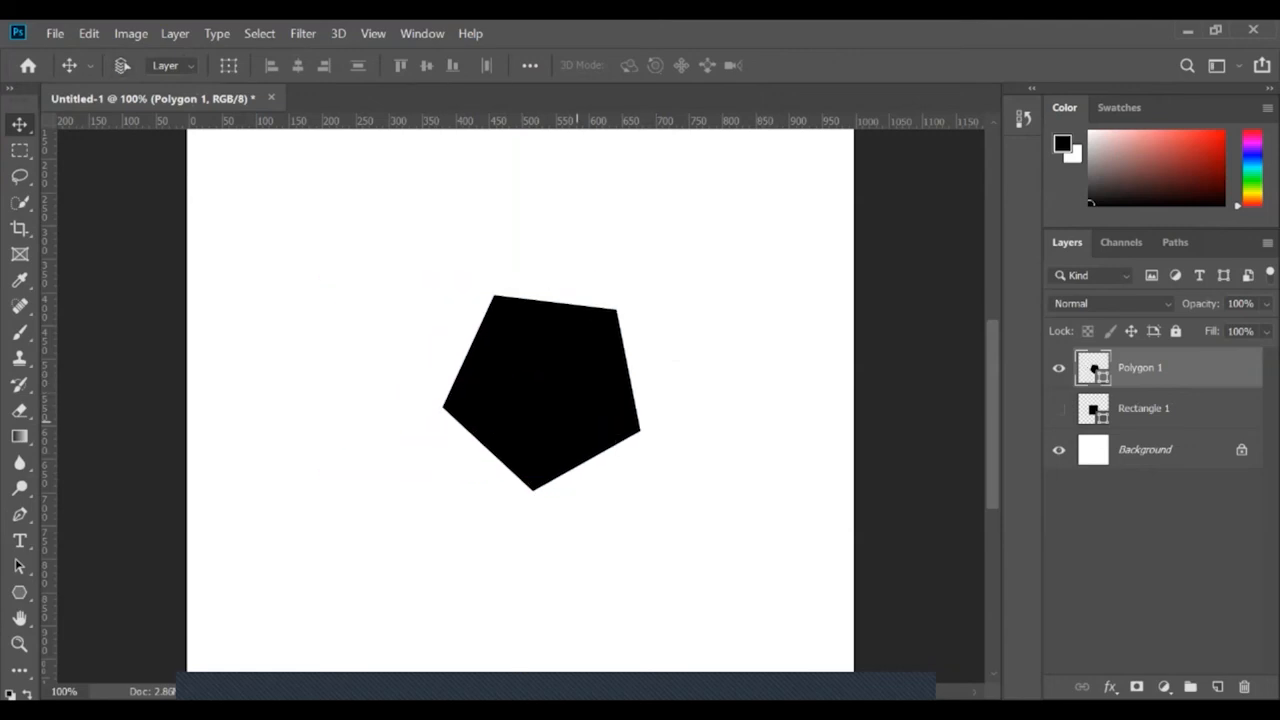
Start a Free Transform on the pentagon and rotate it 180°.
key(ctrl+t)
right_click(585, 430)
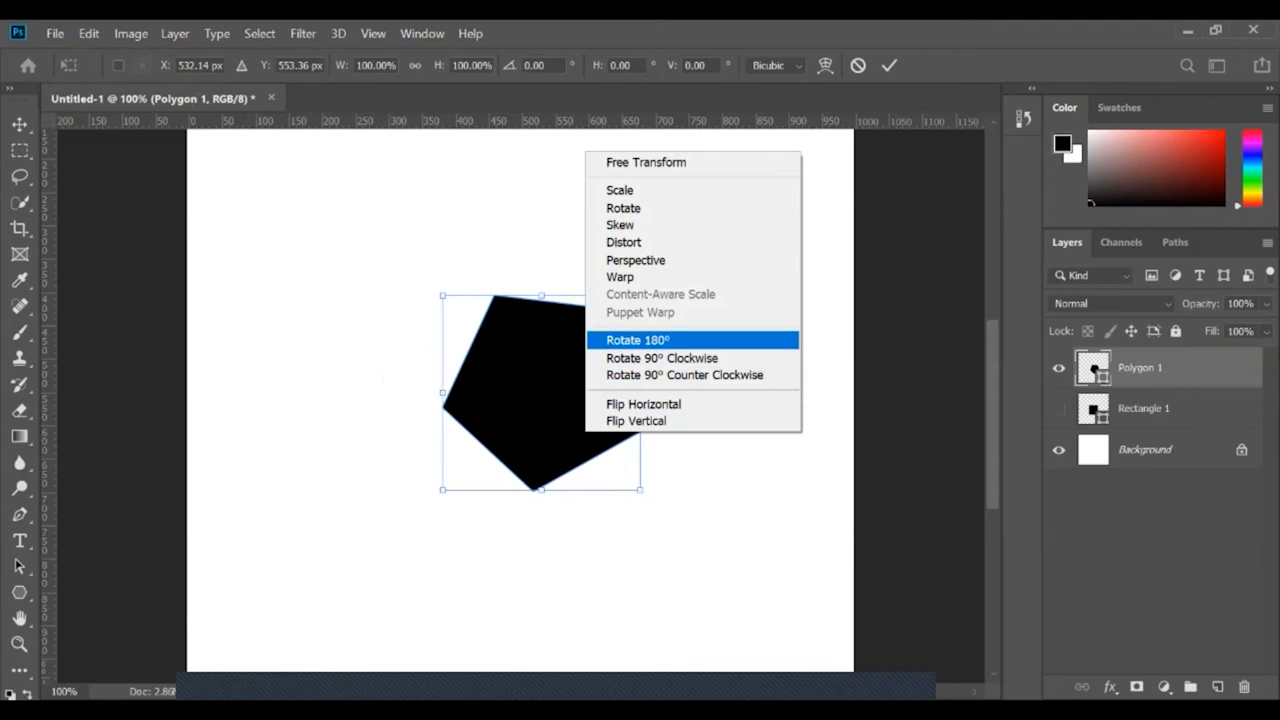
click(660, 340)
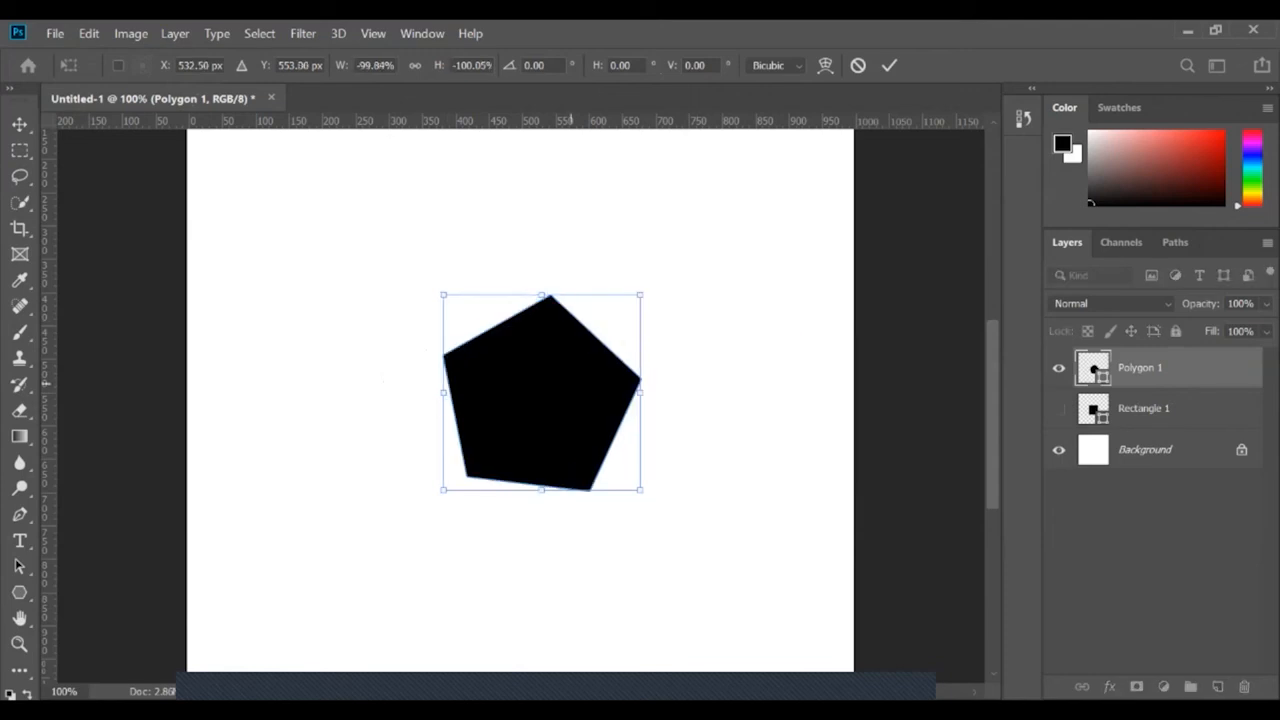
Rotate the pentagon 90° clockwise and back 90° counterclockwise.
right_click(569, 401)
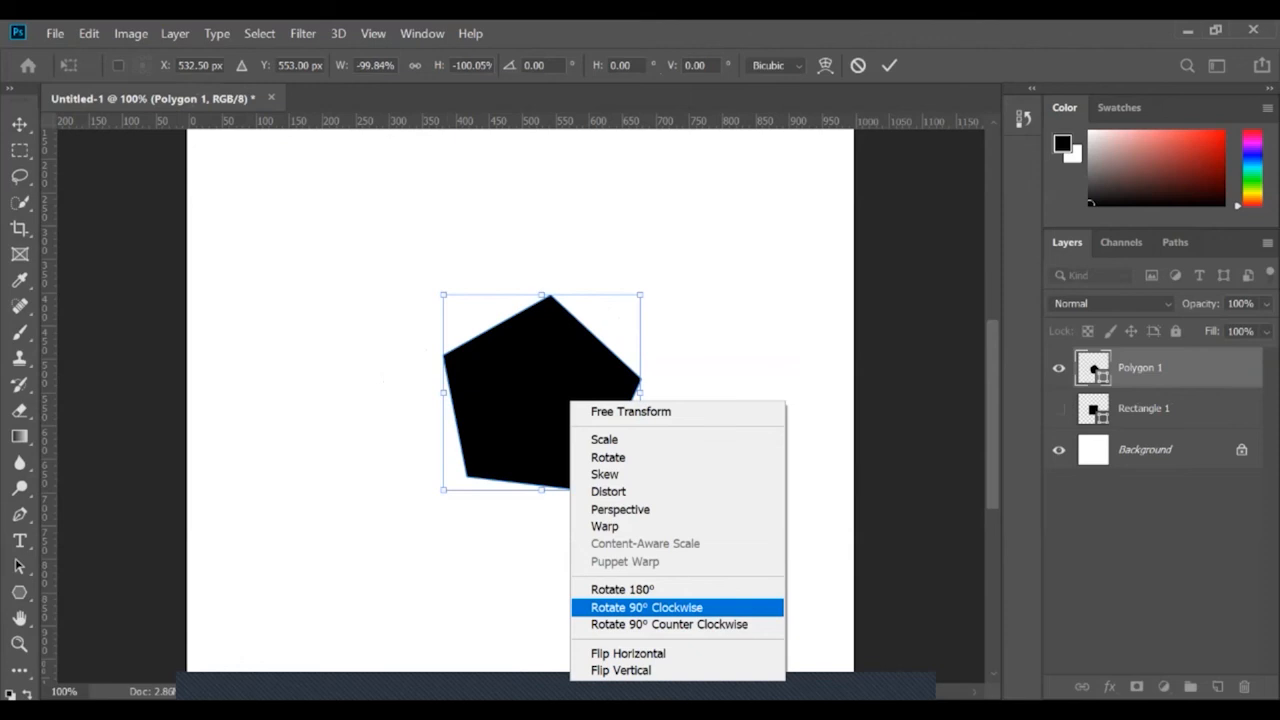
click(647, 607)
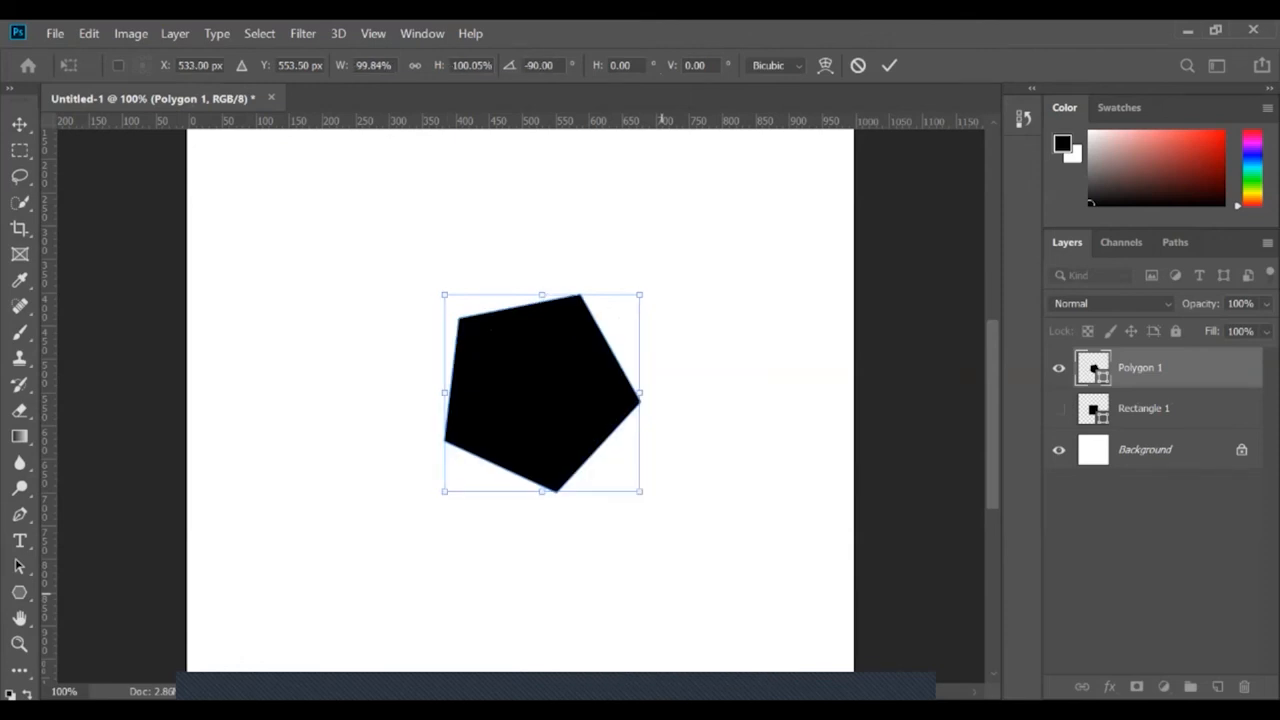
right_click(559, 387)
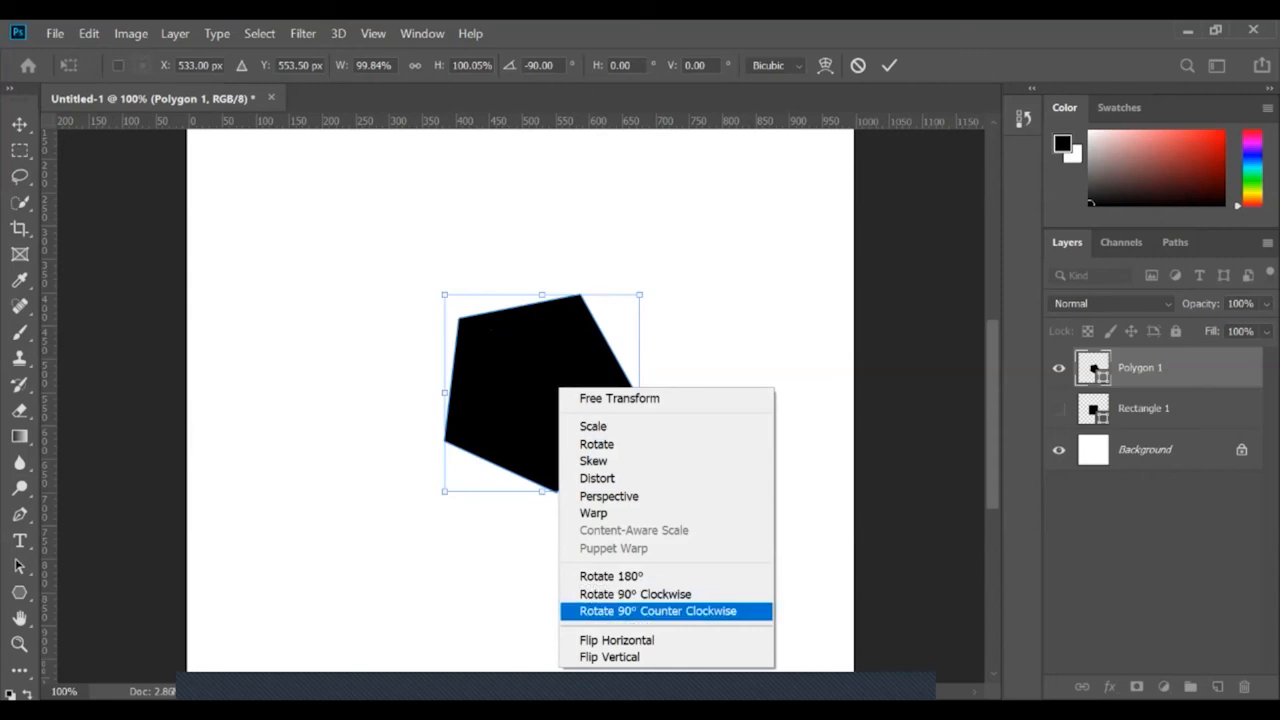
click(657, 611)
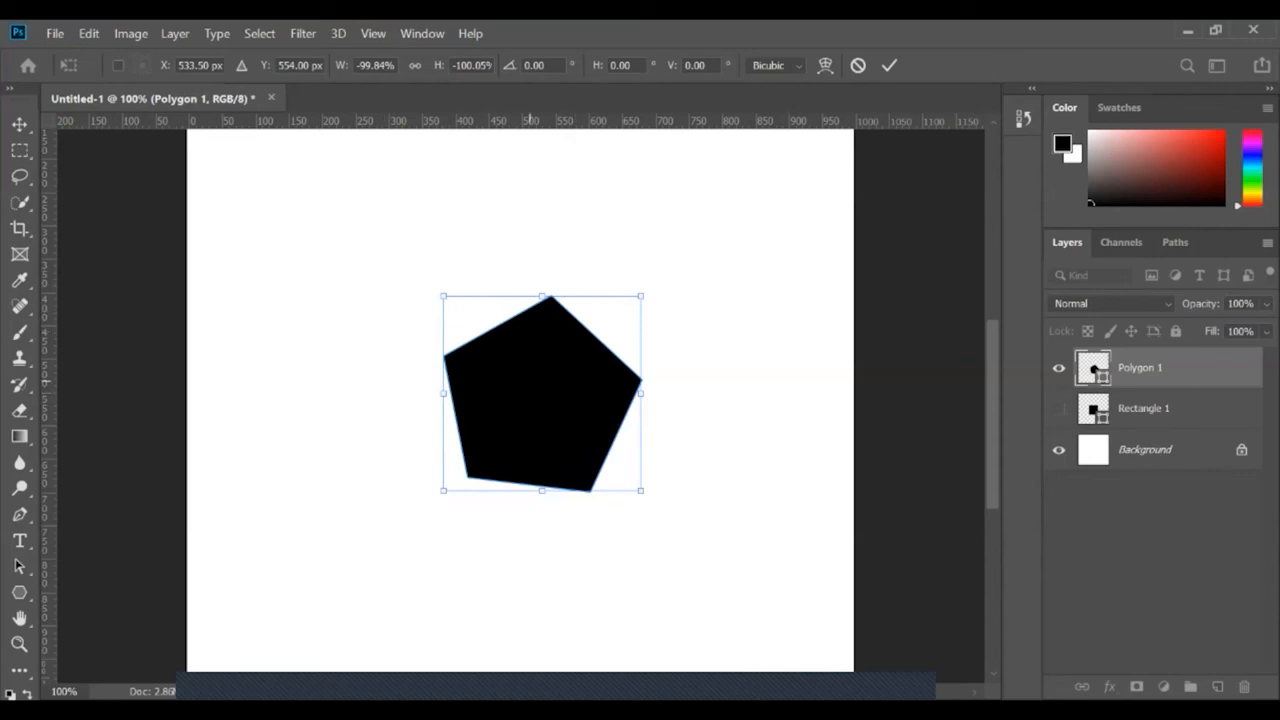
Flip the pentagon horizontally and vertically within the active transform.
right_click(530, 397)
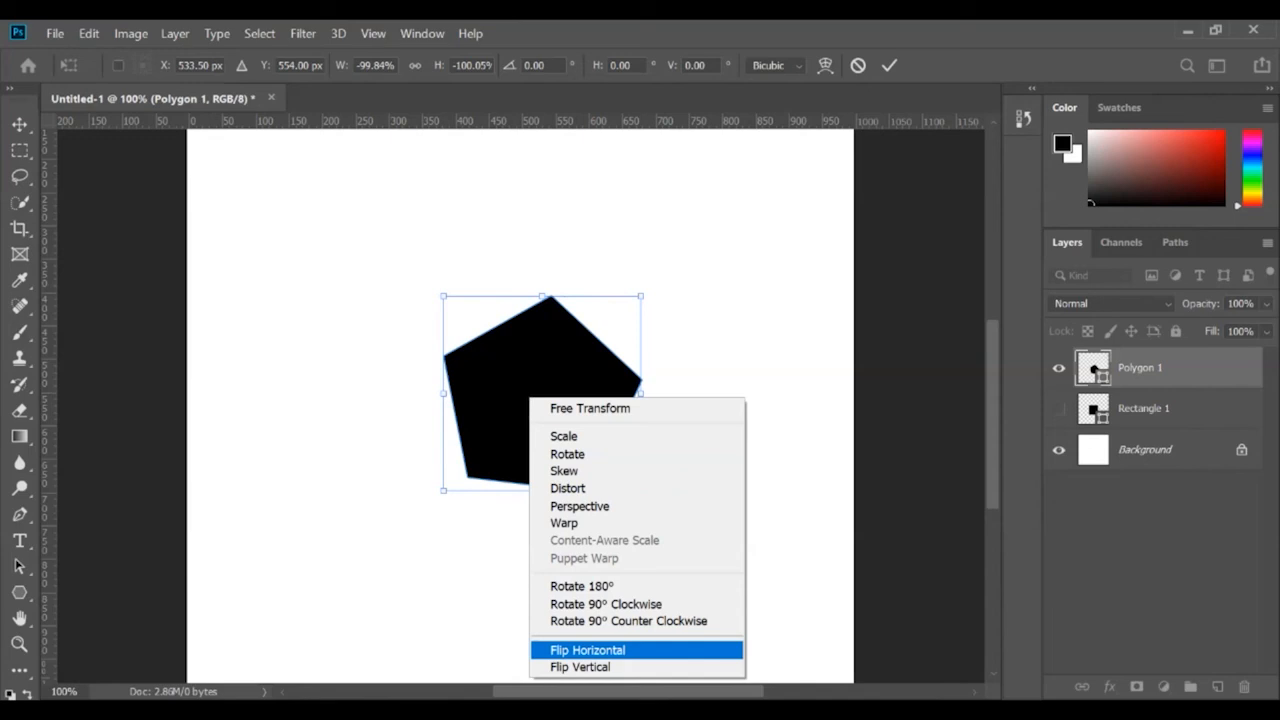
click(580, 649)
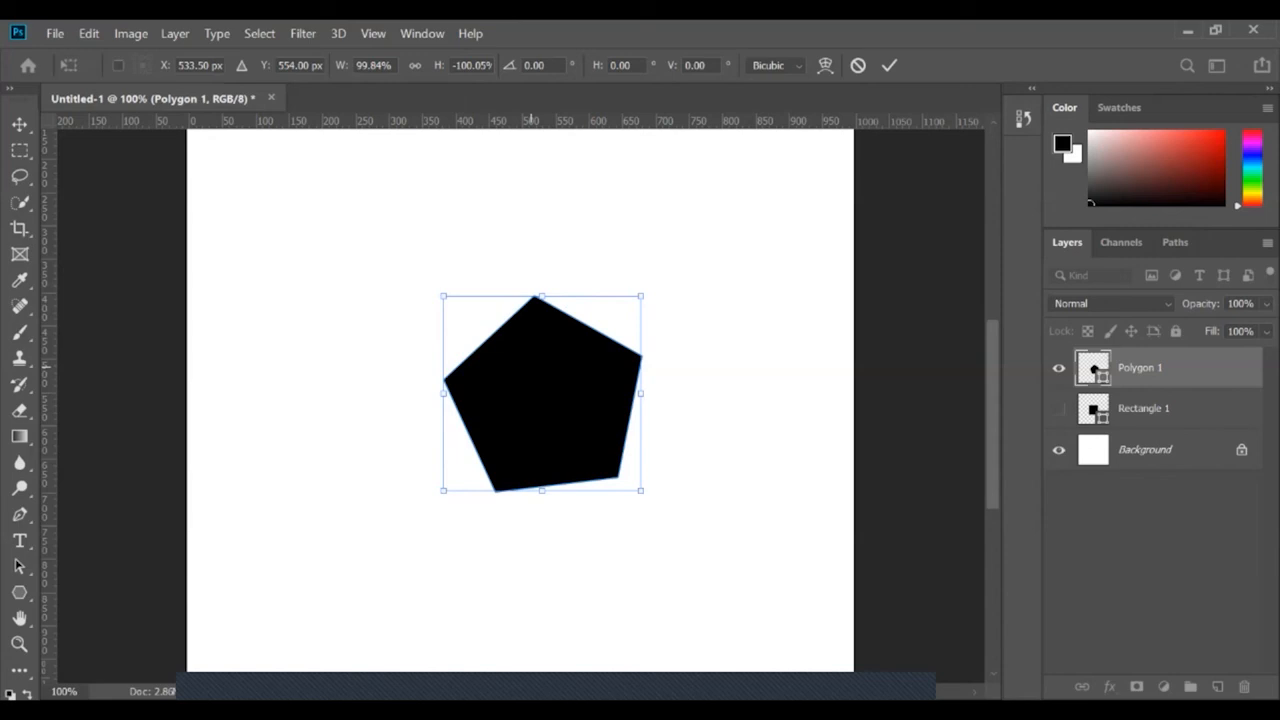
right_click(531, 267)
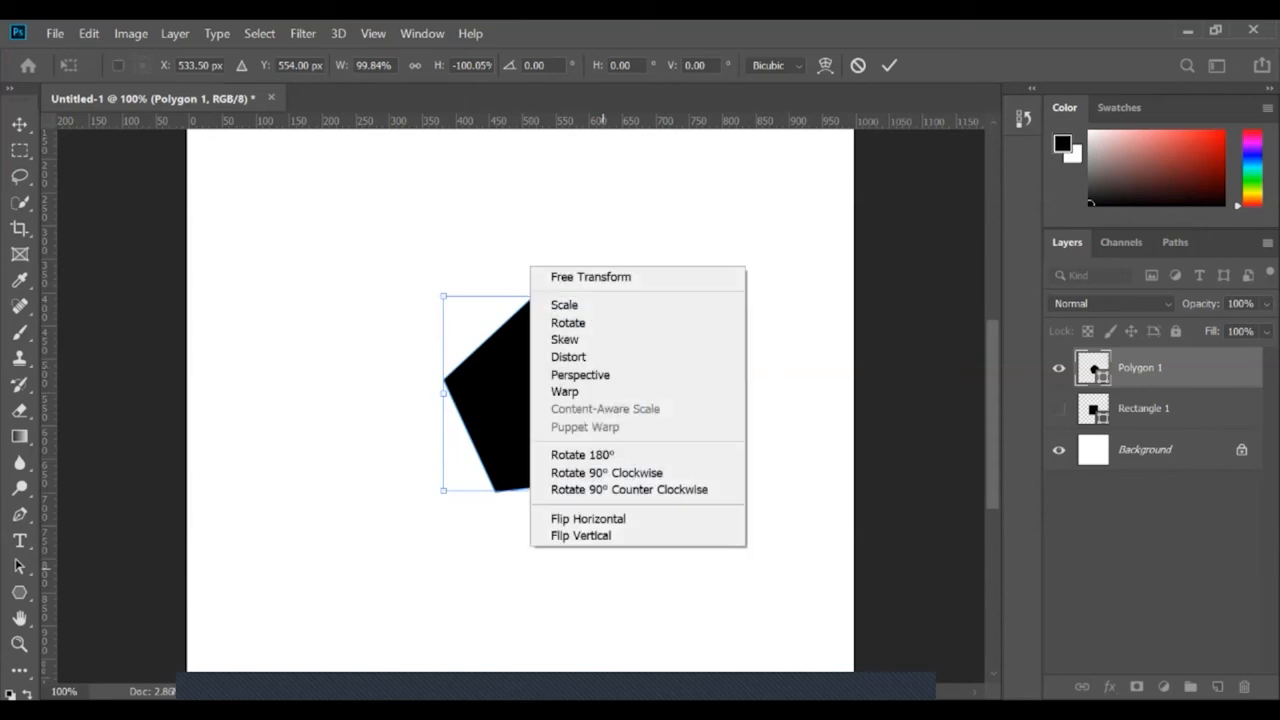
click(580, 535)
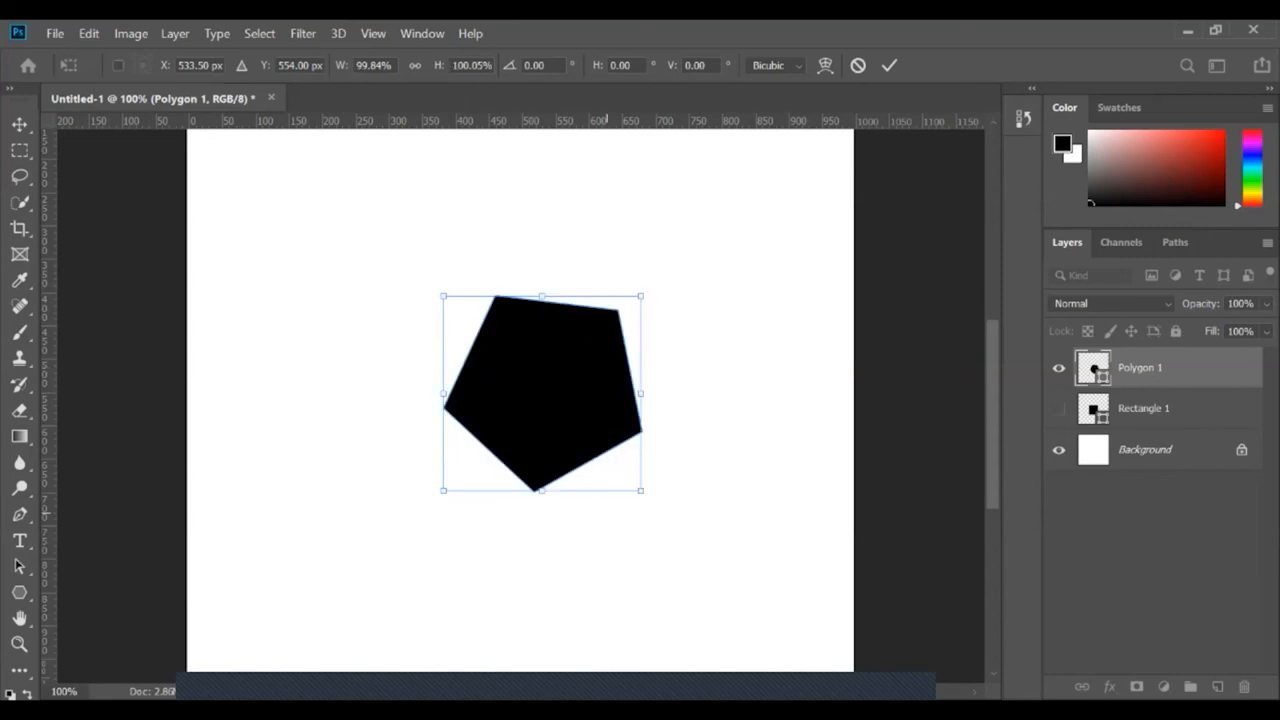